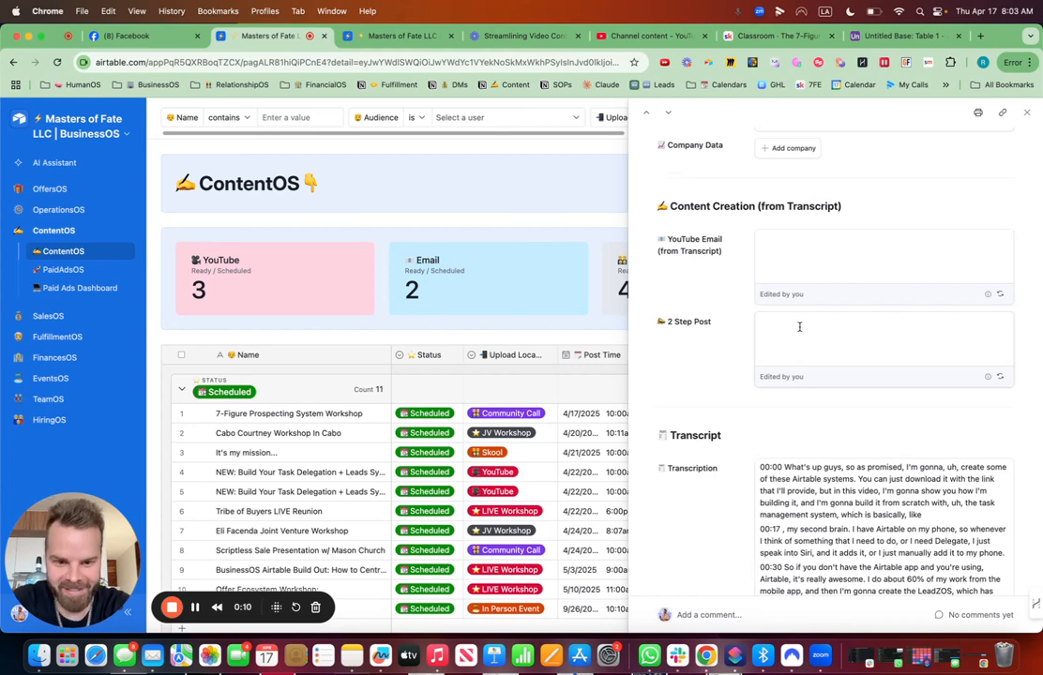
- Regenerate the AI YouTube Email and 2 Step Post fields from the transcript in the open content record
click(999, 294)
click(999, 292)
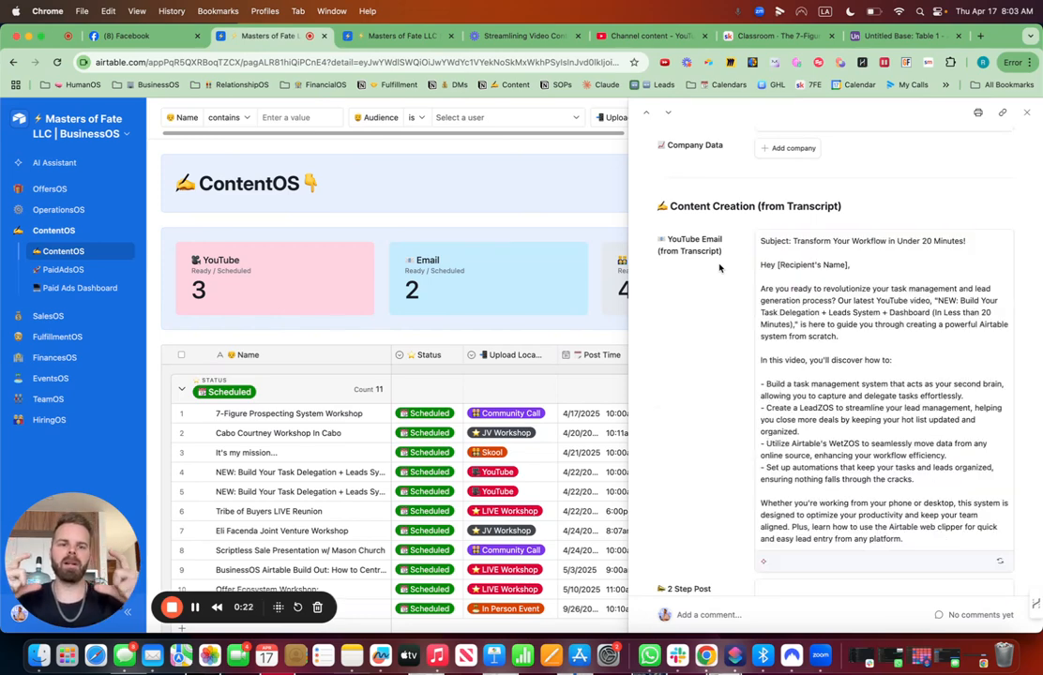
scroll(747, 412, down, 5)
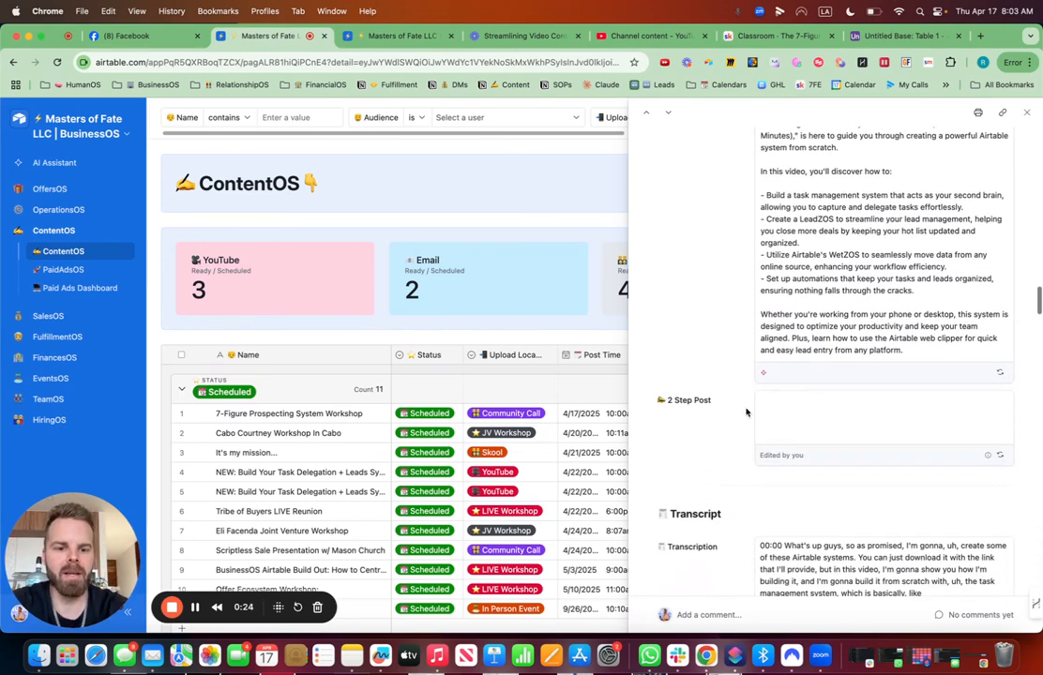
click(1000, 433)
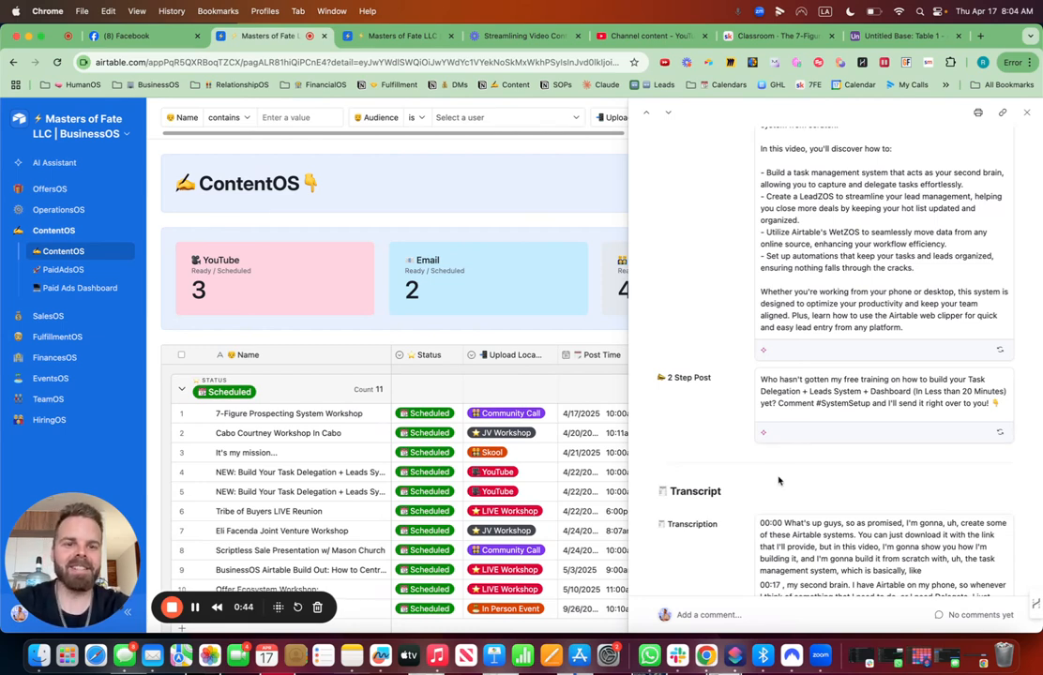
- Switch to the Untitled Base tab and rename the primary field to YouTube Video Name with a video camera emoji
click(895, 35)
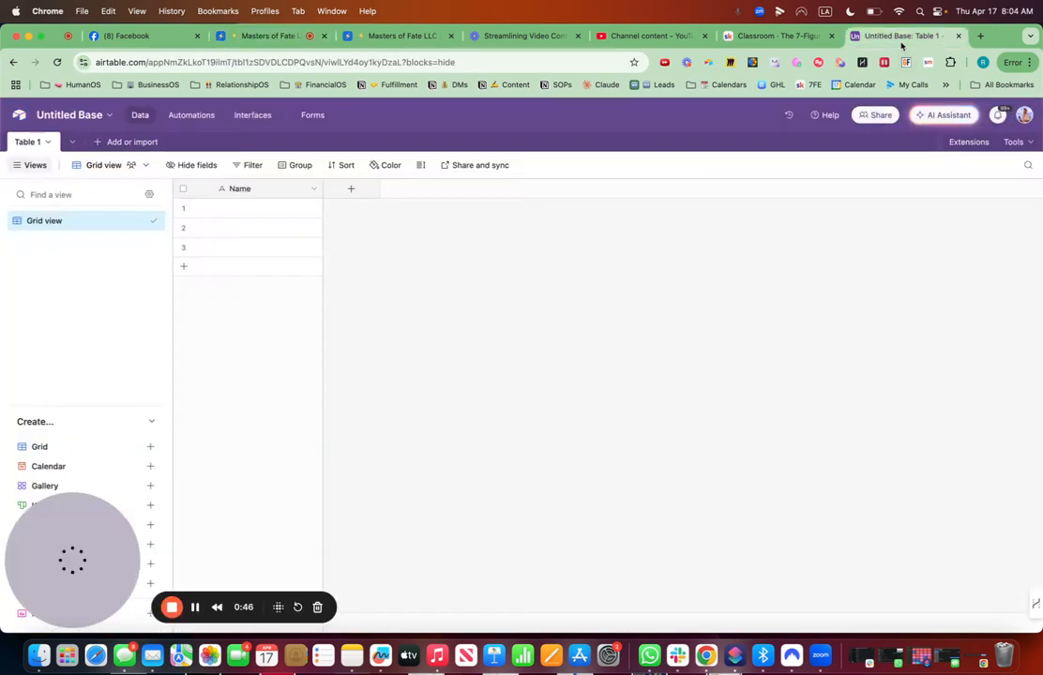
click(315, 191)
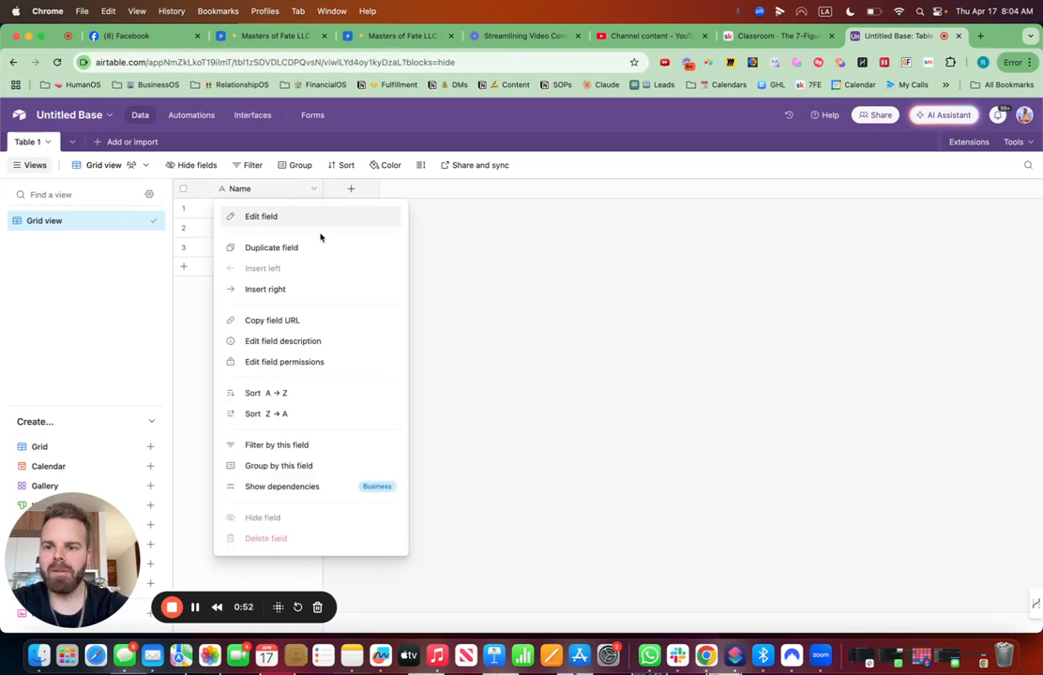
click(309, 218)
double_click(231, 219)
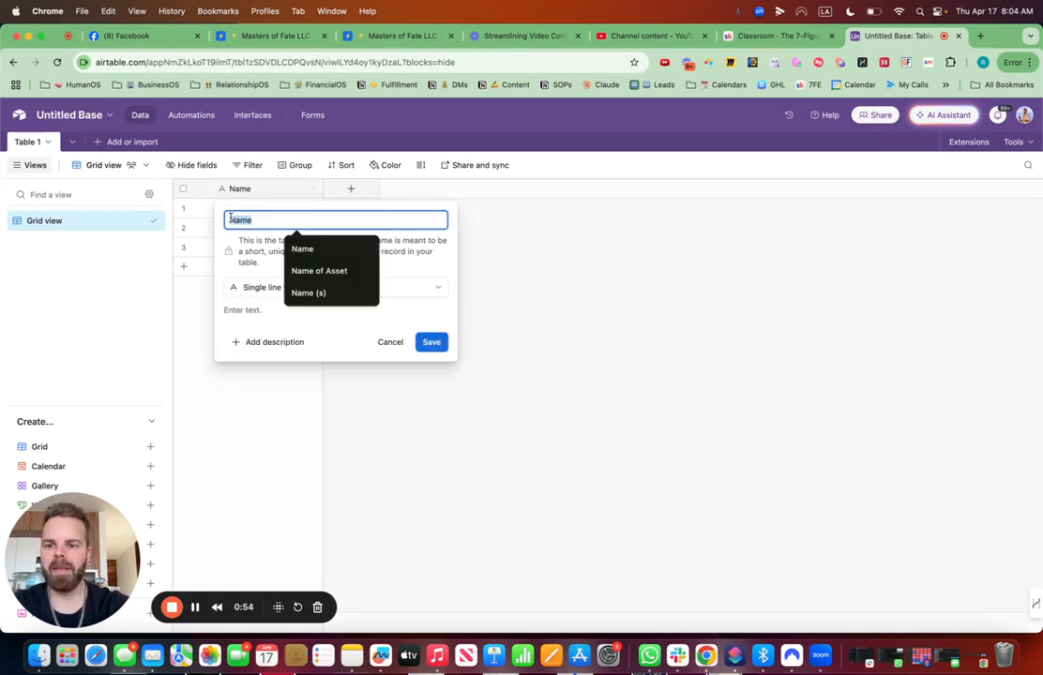
key(ctrl+super+space)
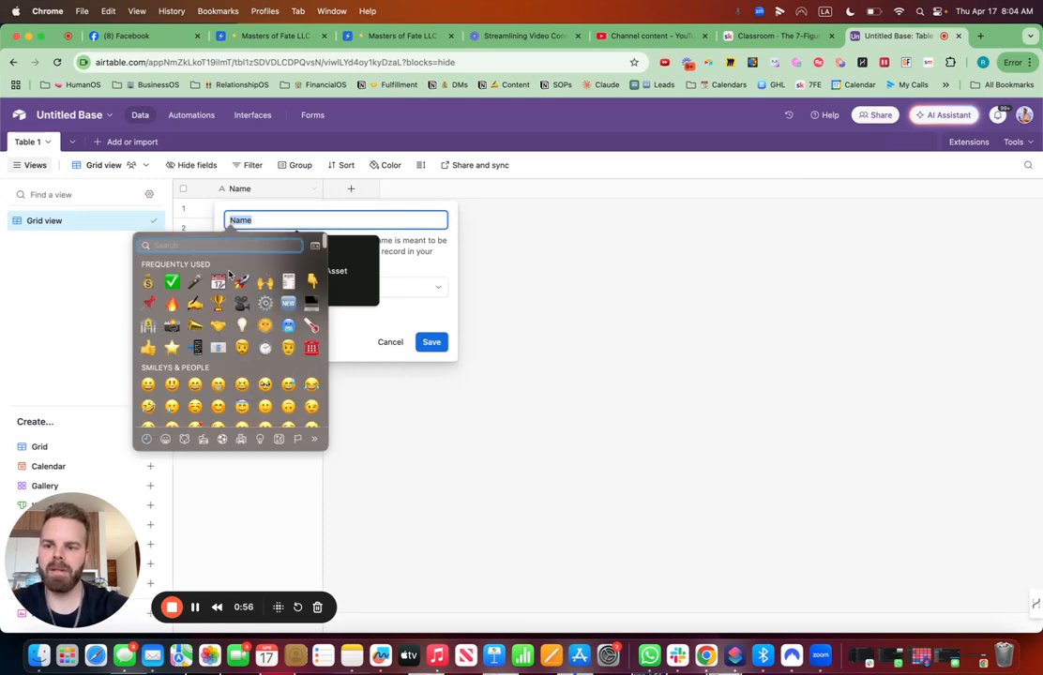
key(Return)
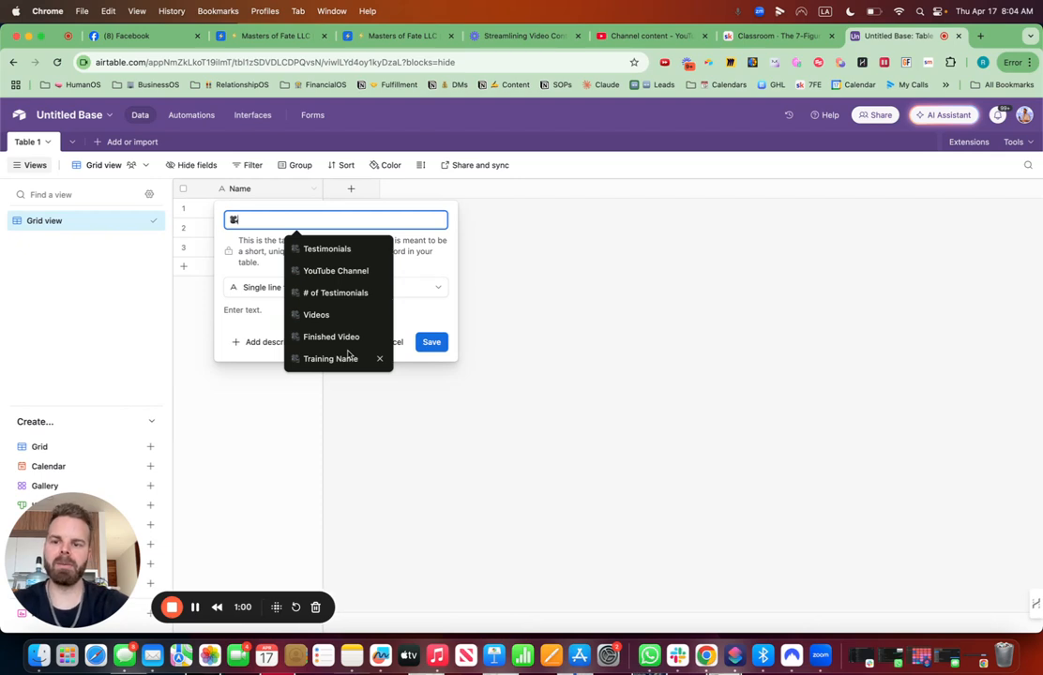
text(YouTub)
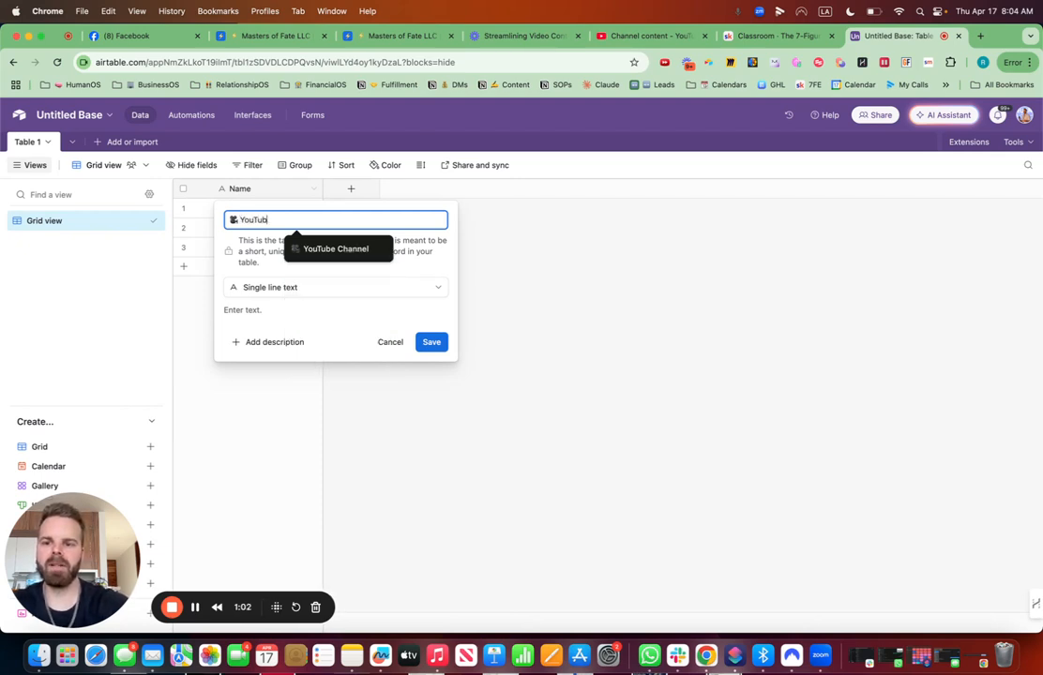
text(e )
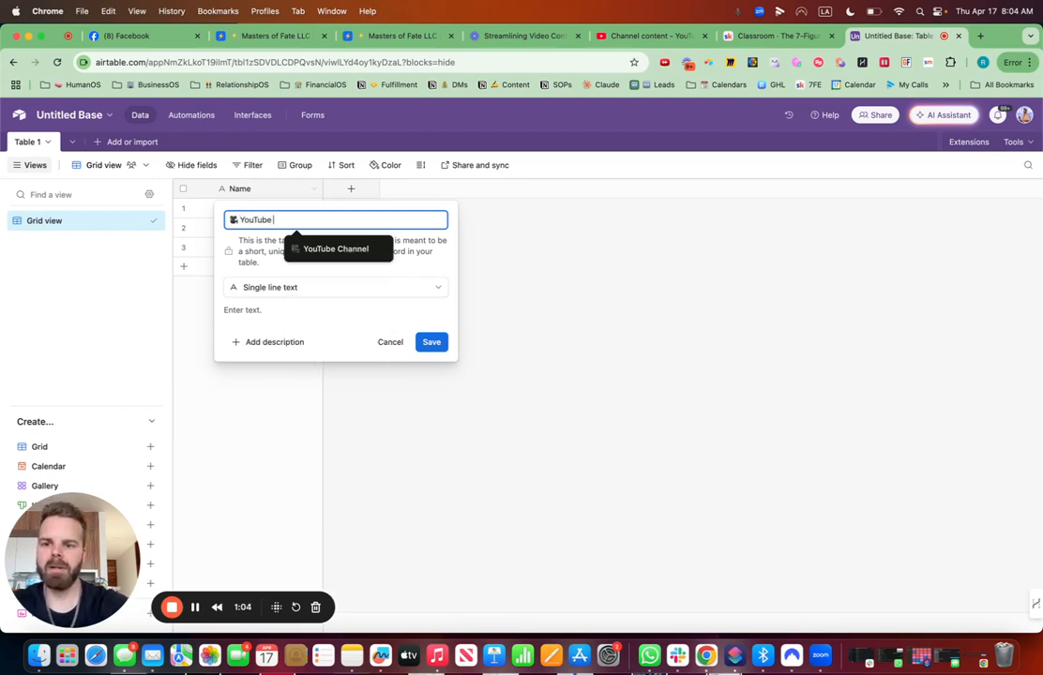
text(Video )
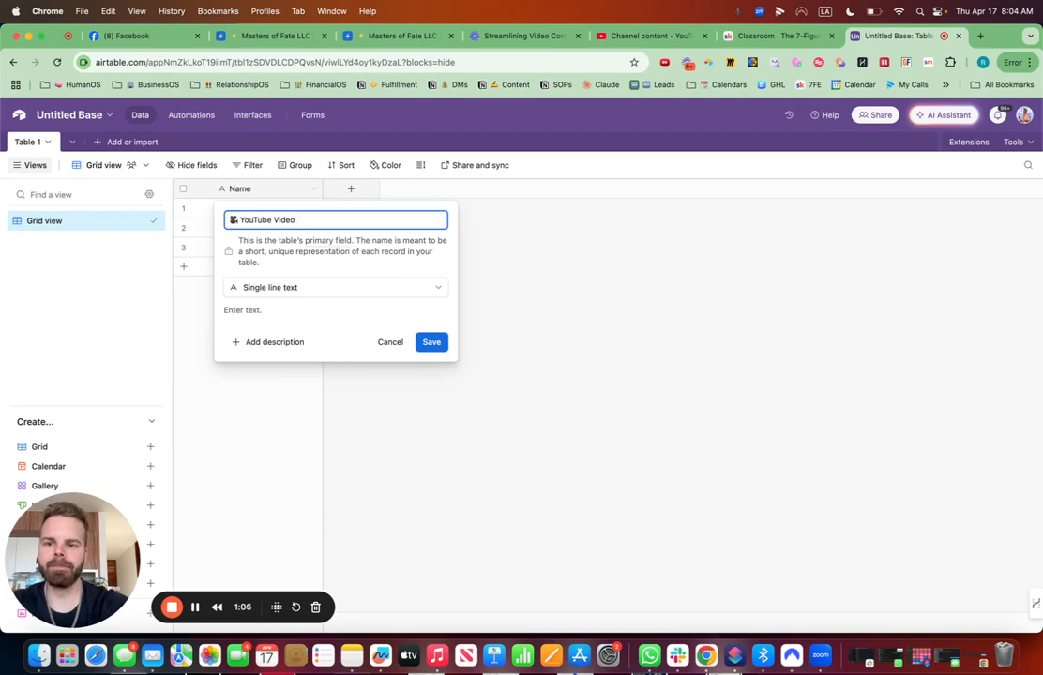
text(Name)
click(434, 341)
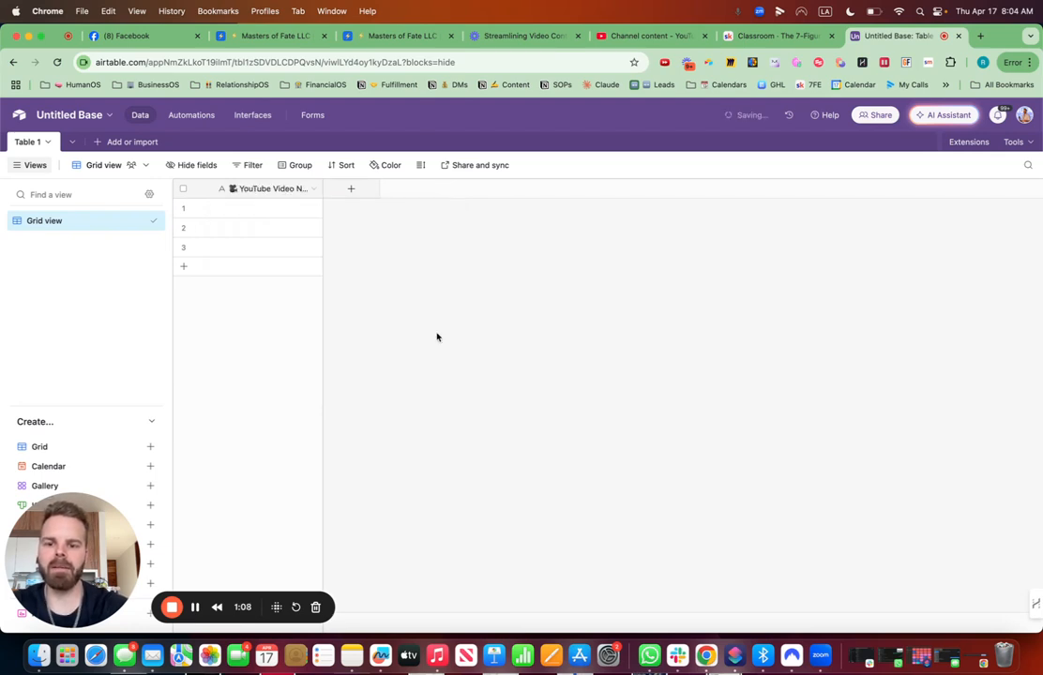
- Add a URL field named Finished Video, prefixed with a link emoji
click(351, 188)
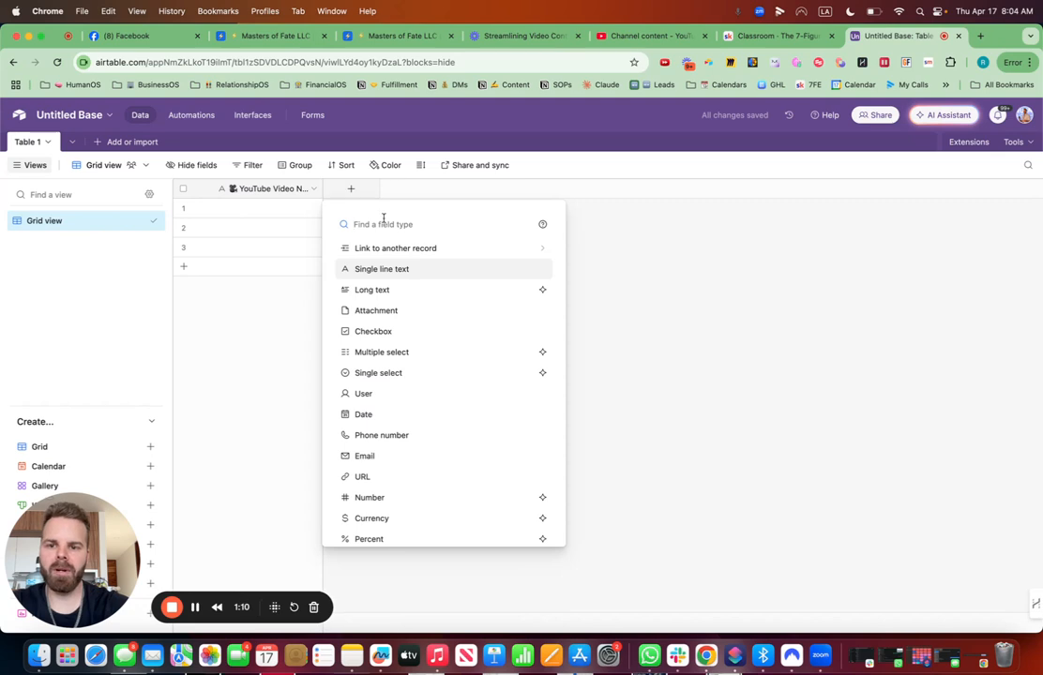
text(url)
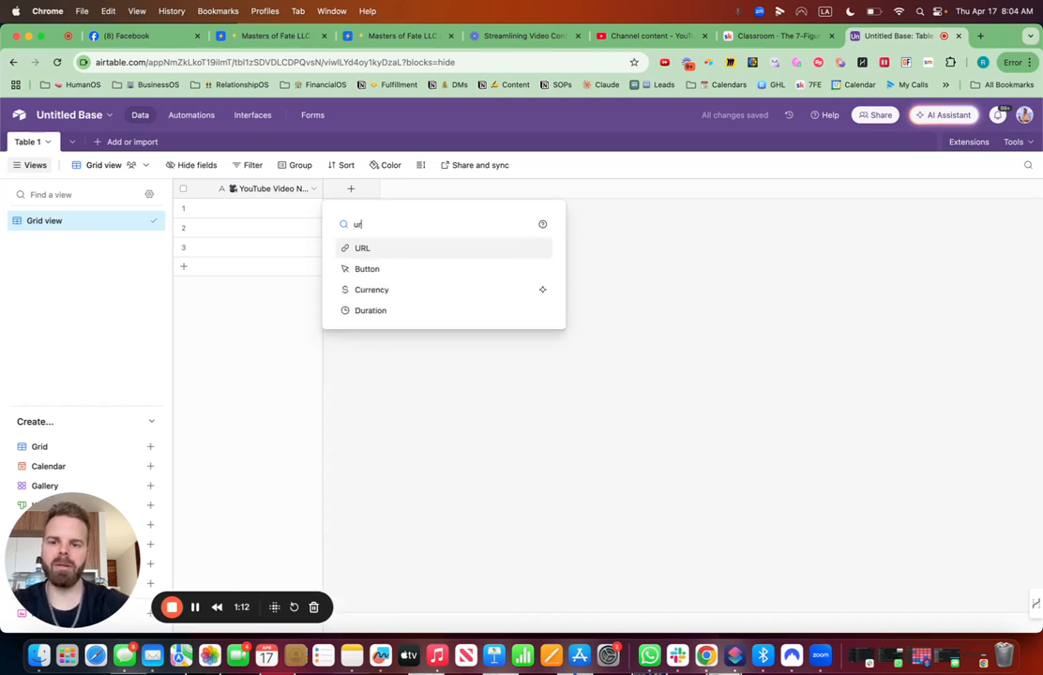
click(384, 249)
key(ctrl+super+space)
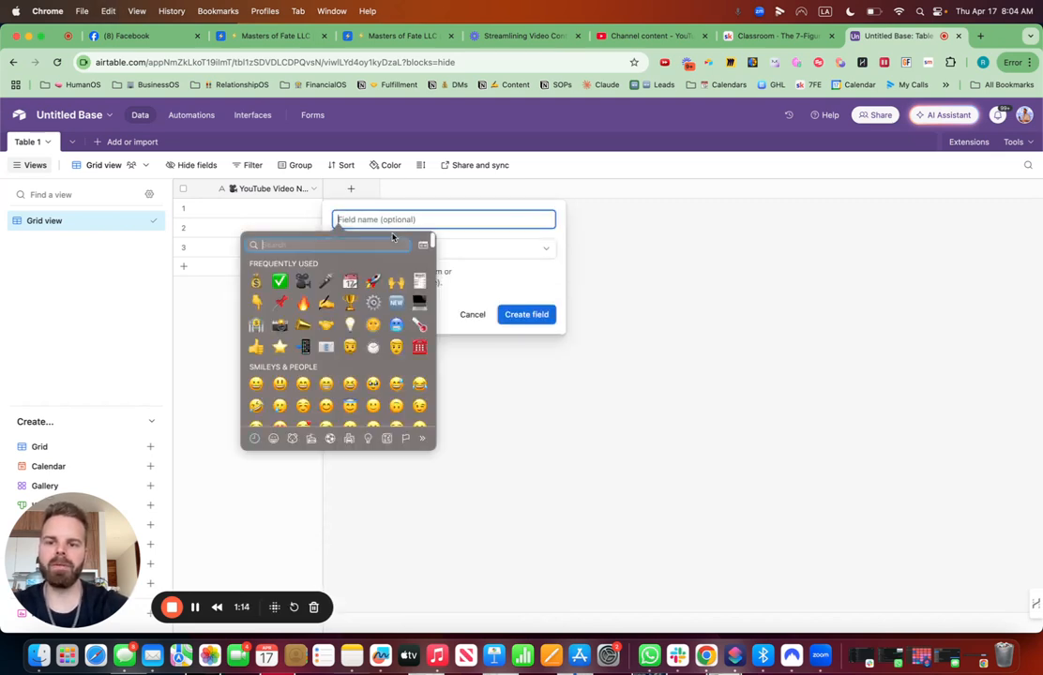
text(link)
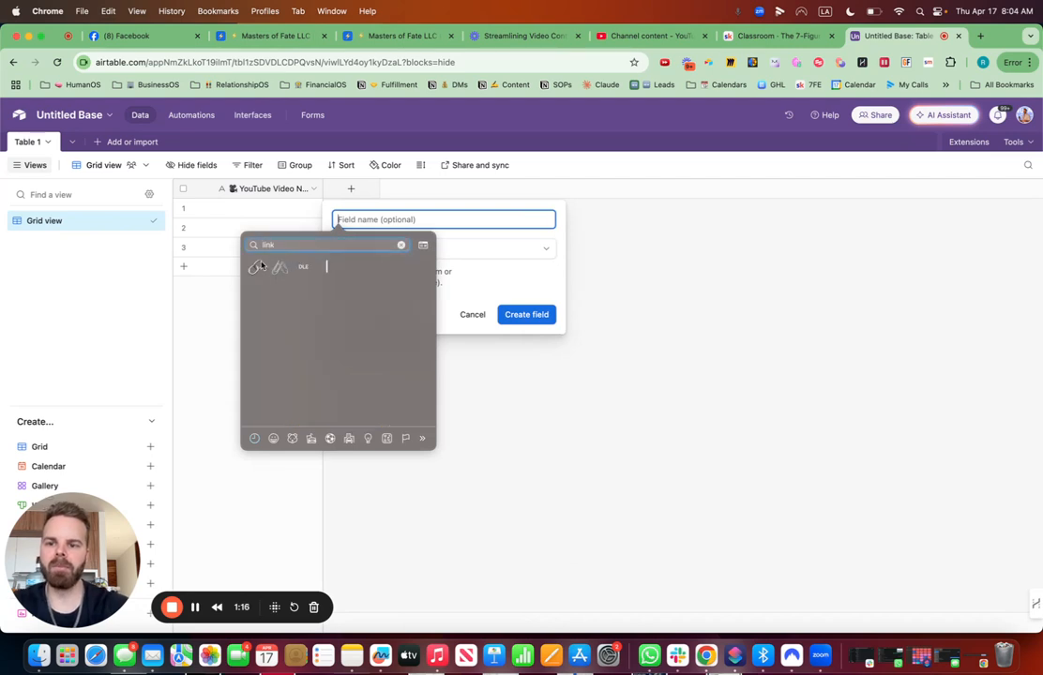
key(Return)
text(Fi)
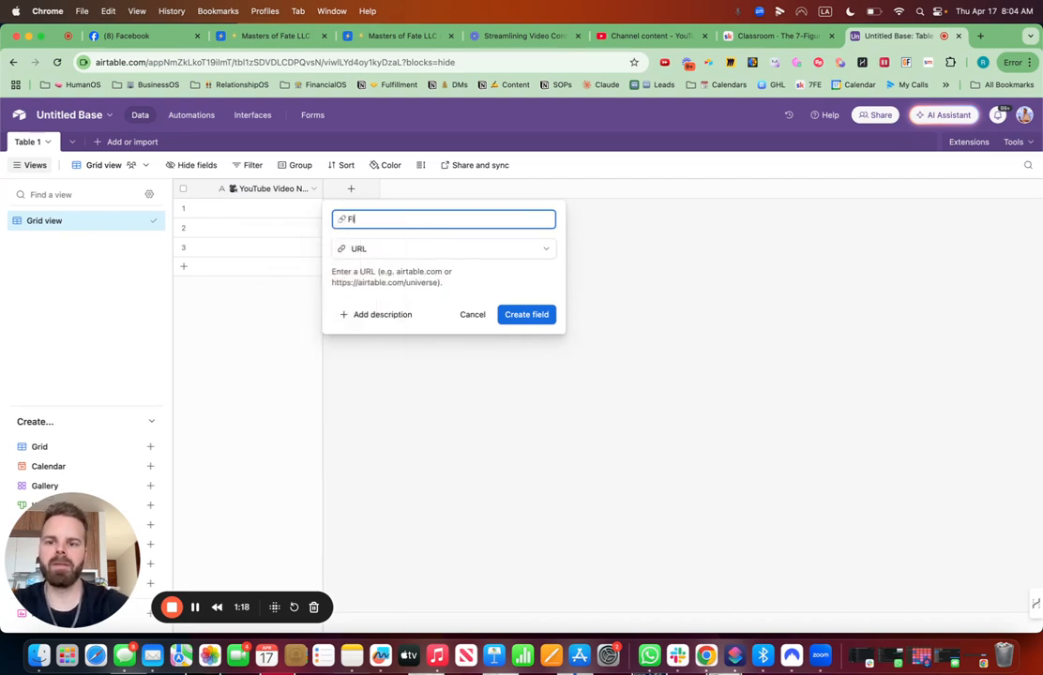
text(nished Video)
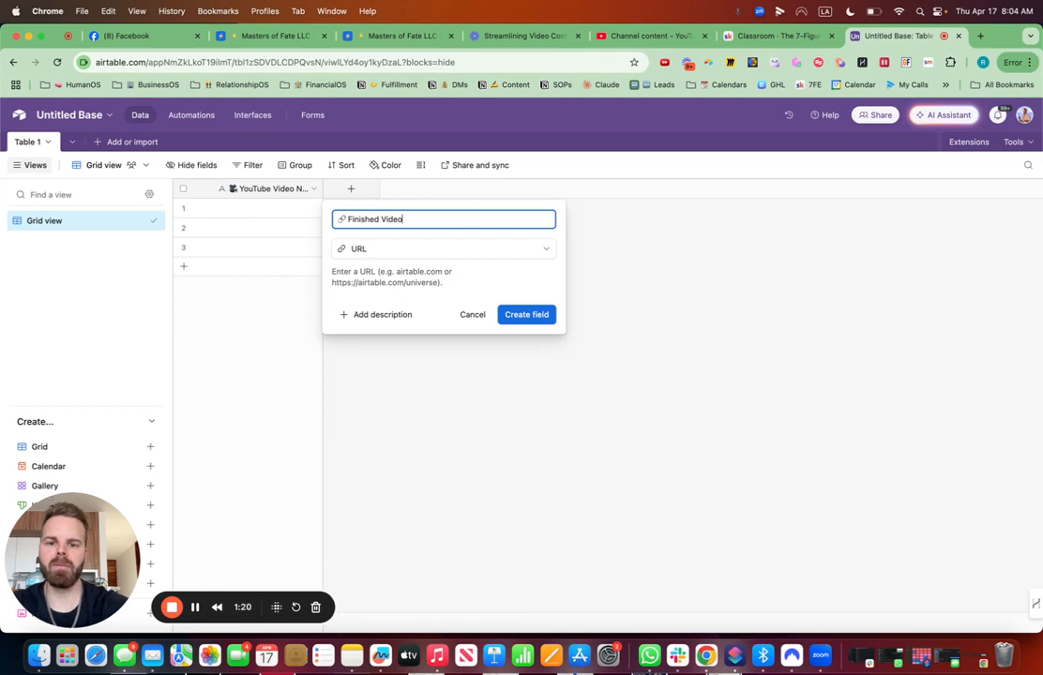
click(528, 315)
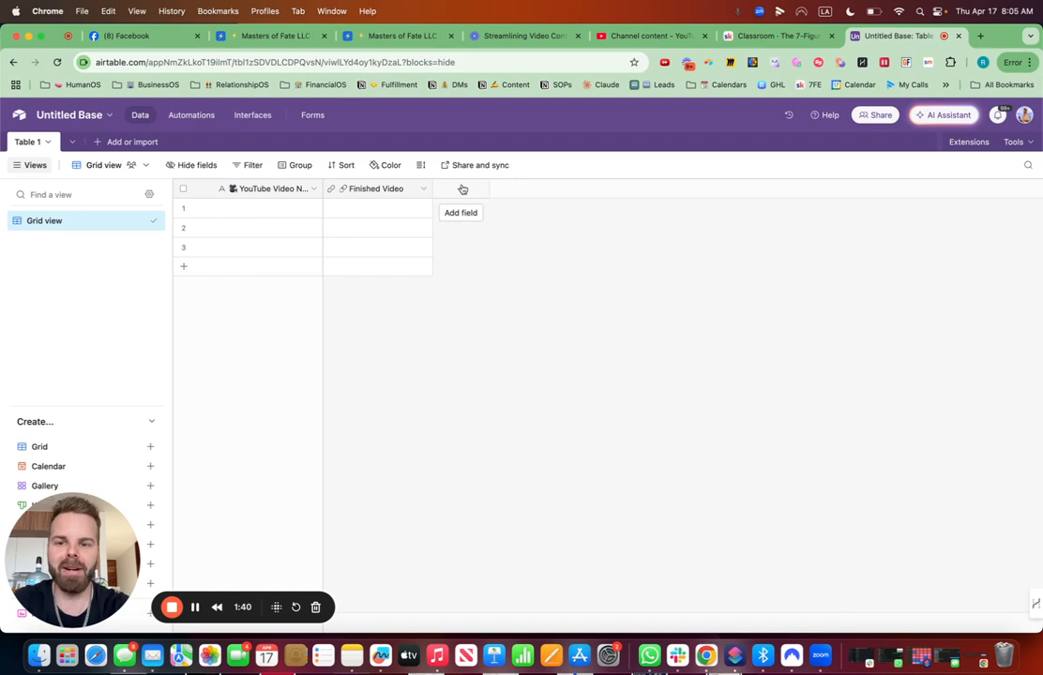
- Add a long text field with rich text formatting enabled, named Transcription with a document emoji
click(462, 189)
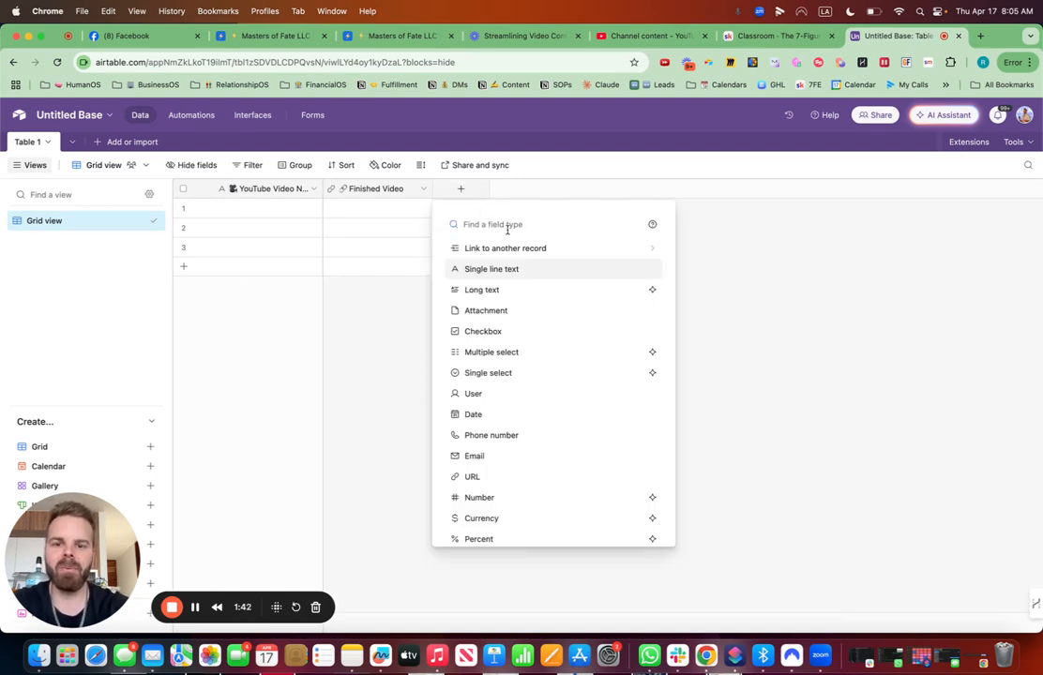
key(ctrl+super+space)
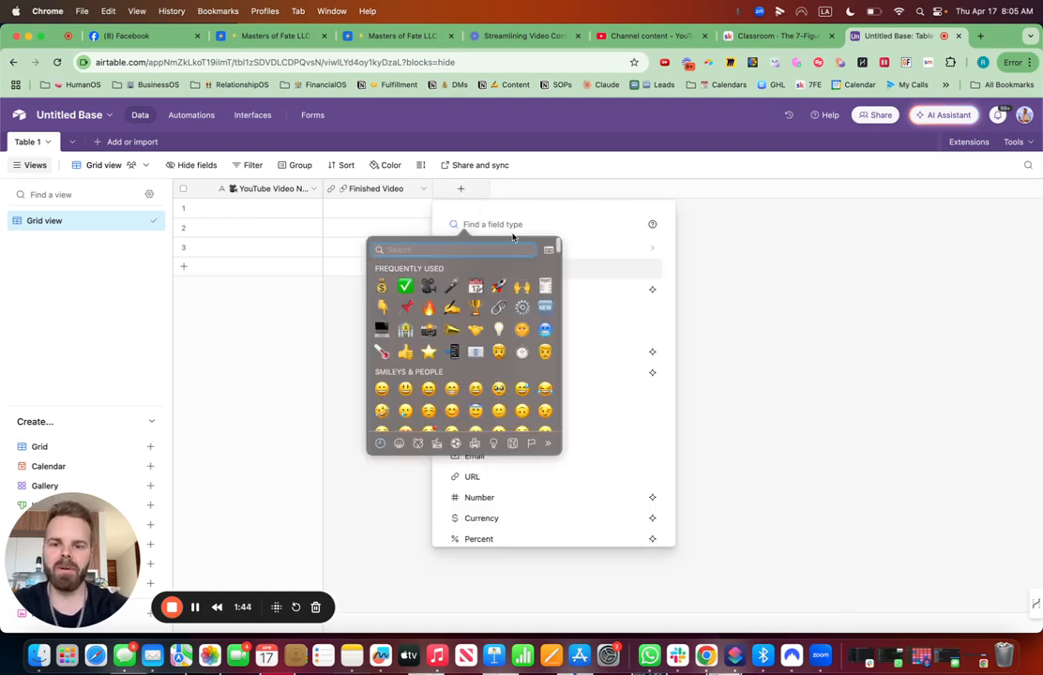
click(544, 285)
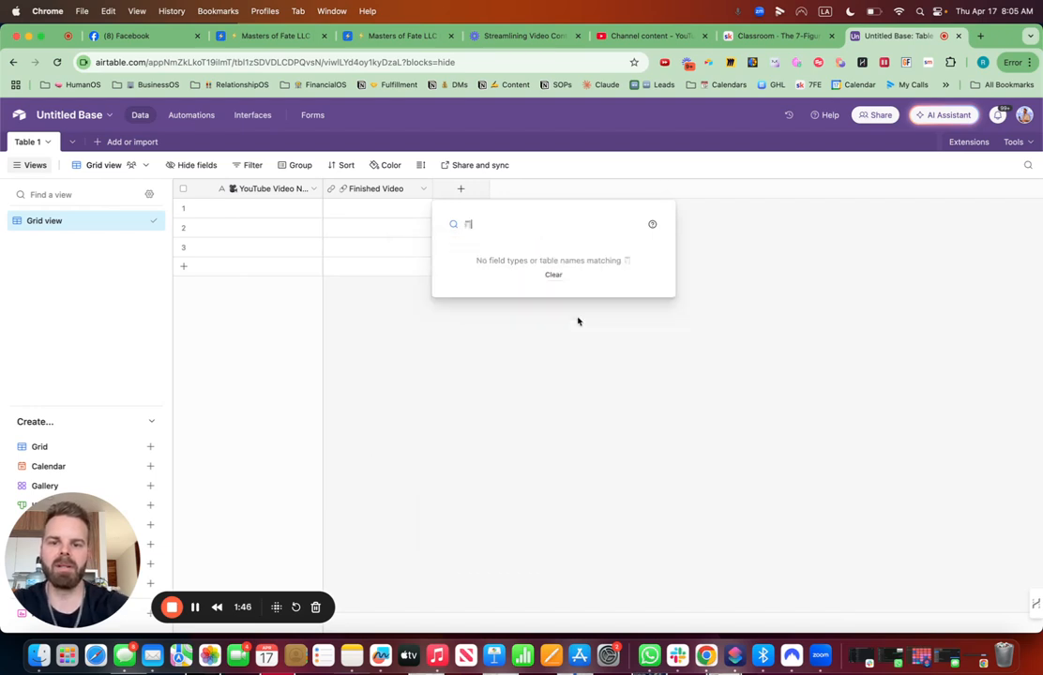
key(BackSpace)
click(506, 289)
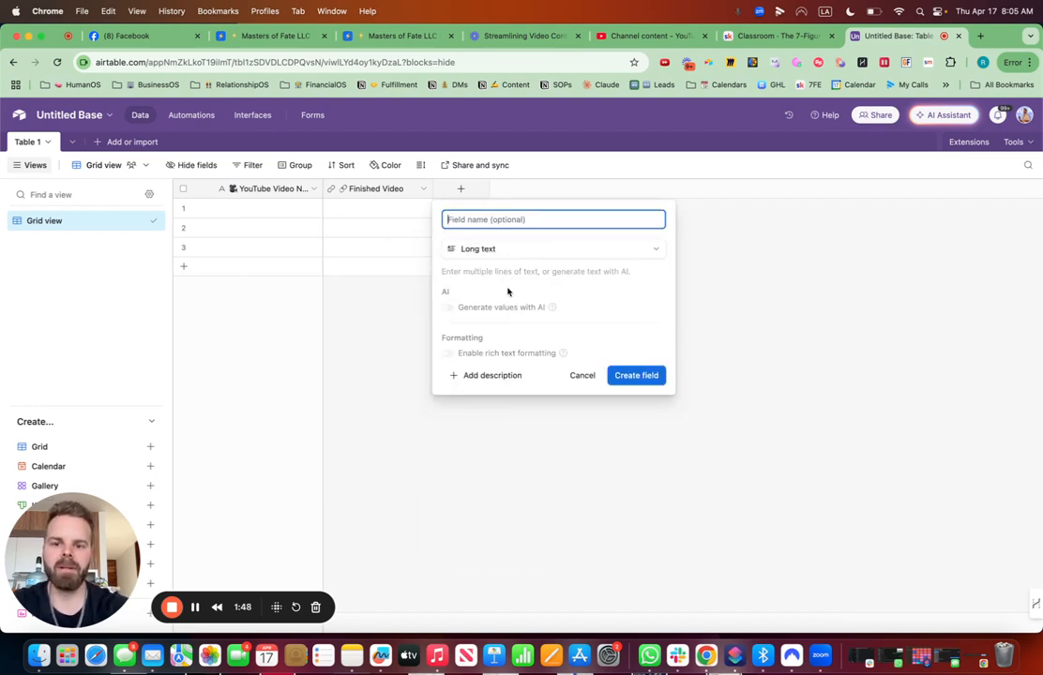
click(446, 353)
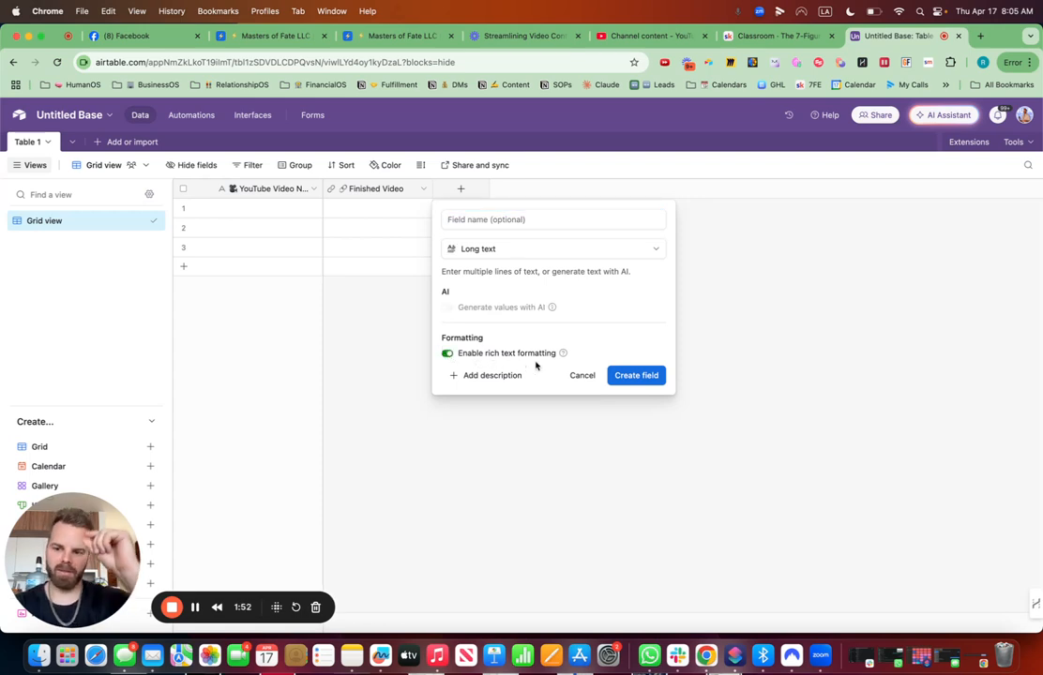
click(512, 218)
key(ctrl+super+space)
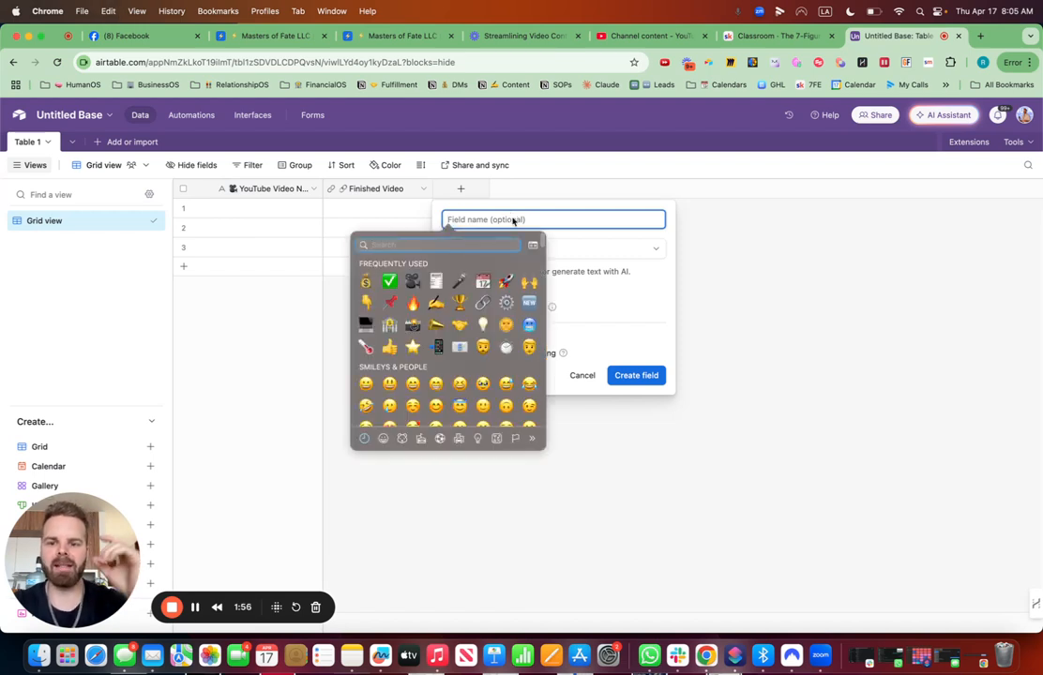
click(436, 280)
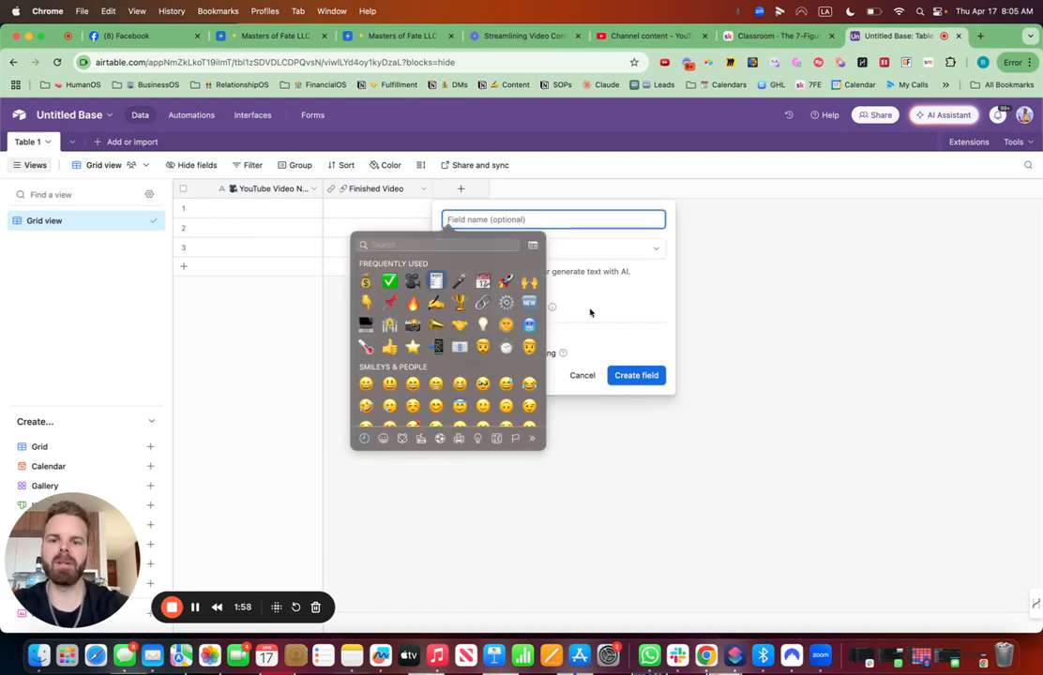
text(Transcription)
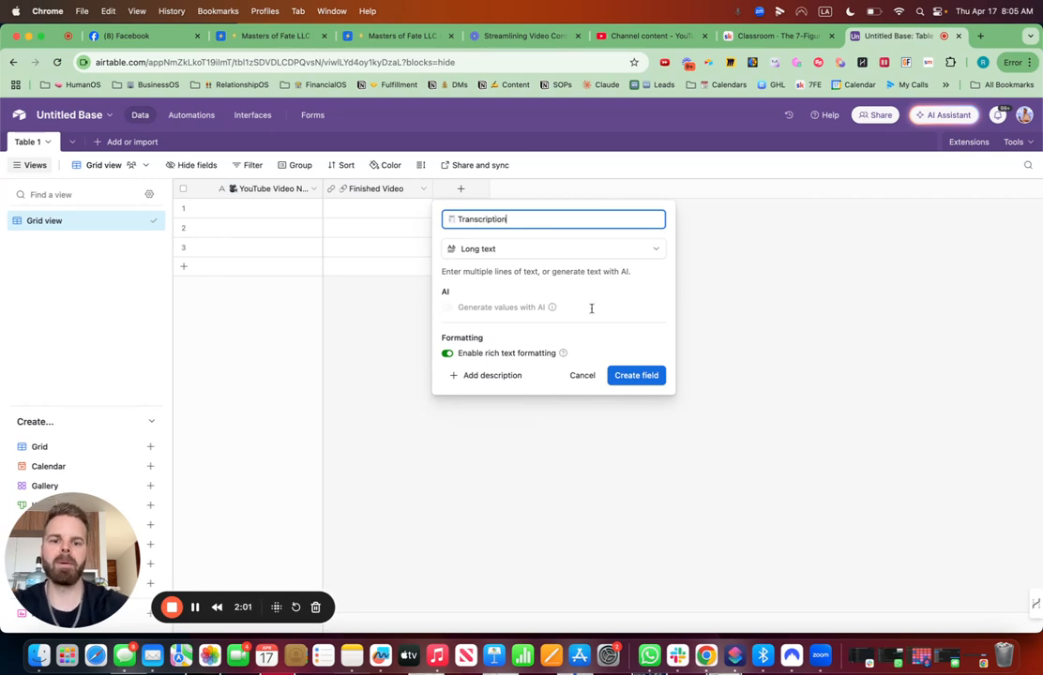
click(655, 375)
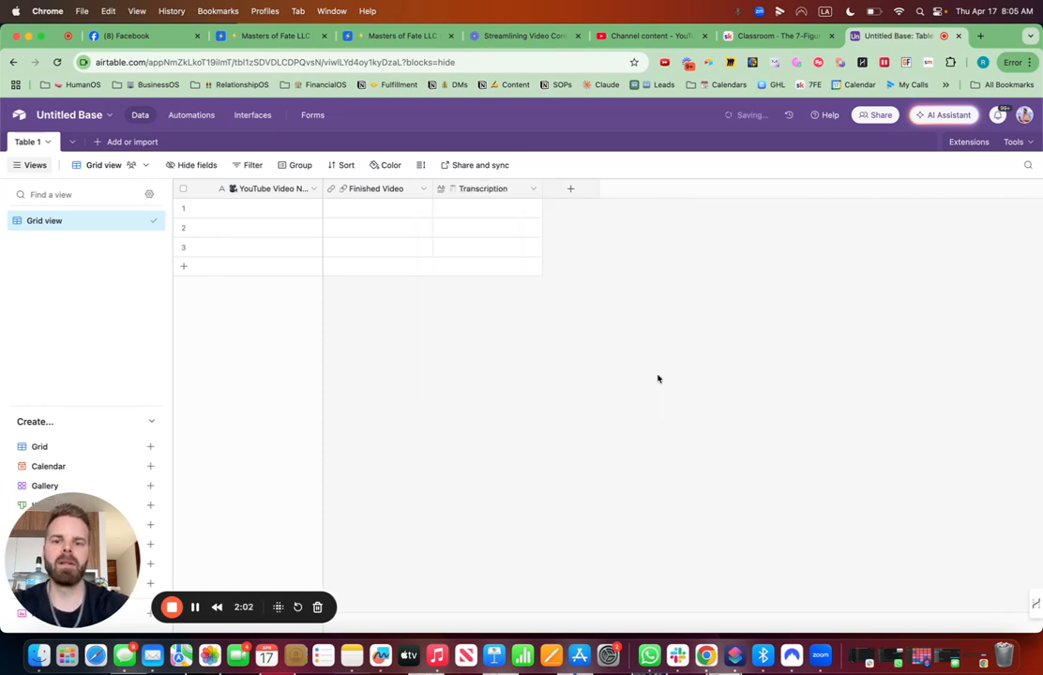
- Add a long text field with Generate values with AI enabled, named Email for YouTube Video with an email emoji
click(571, 190)
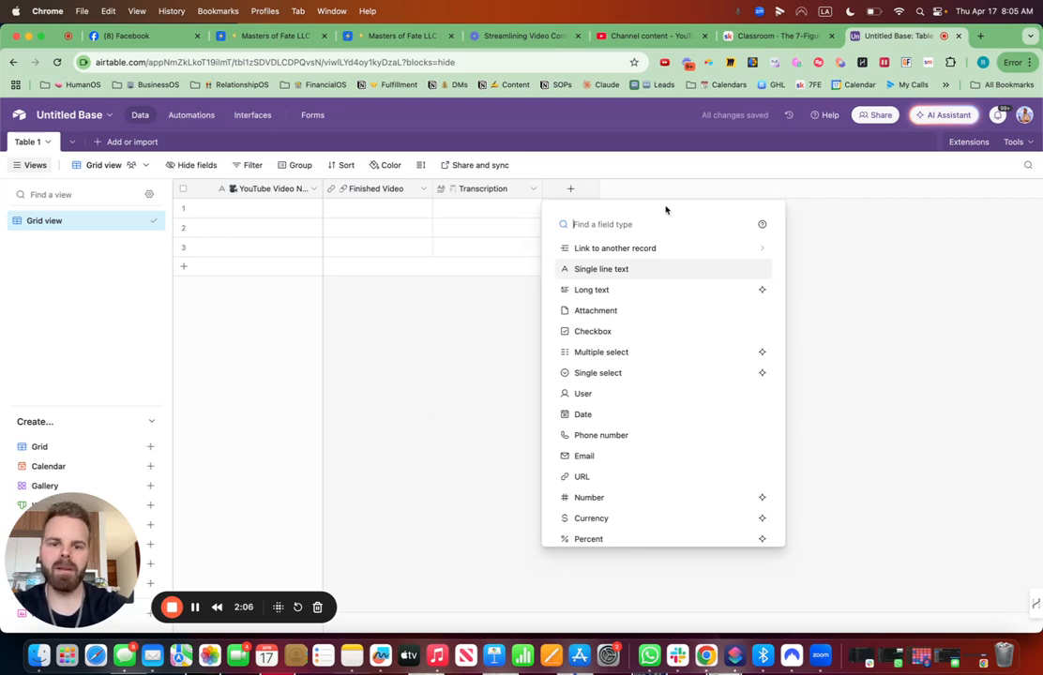
click(635, 292)
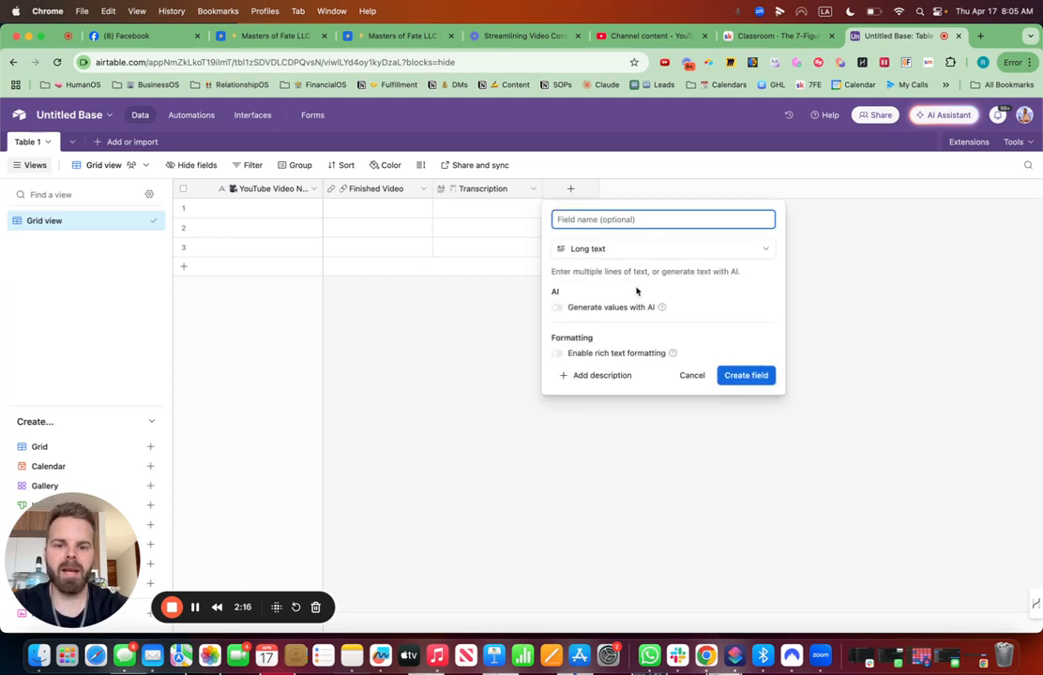
click(559, 309)
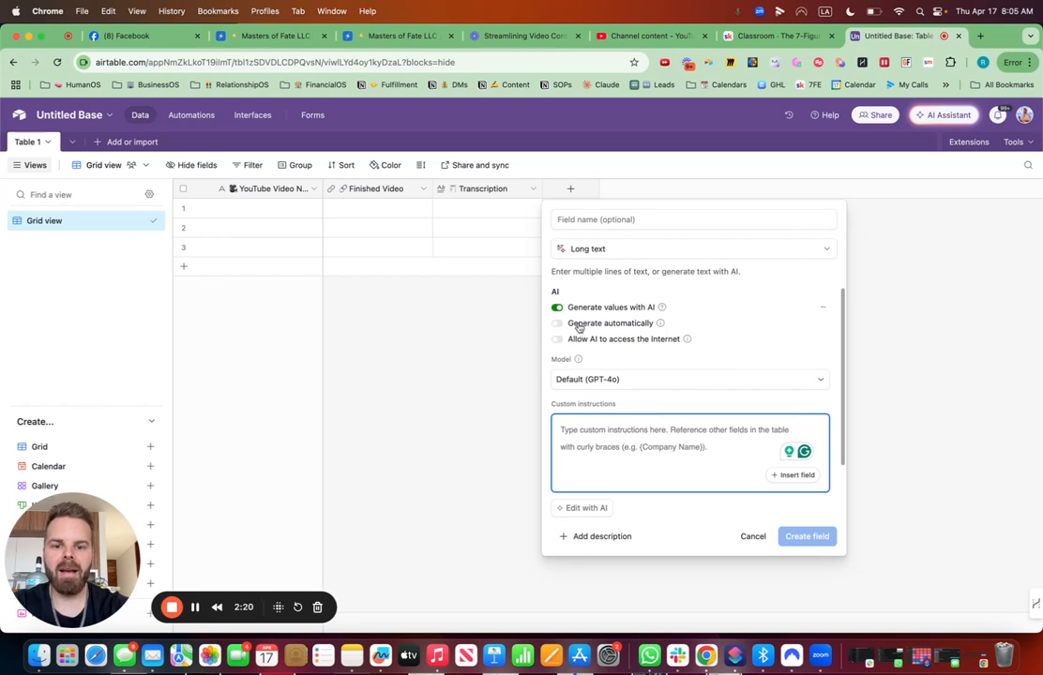
mouse_move(658, 323)
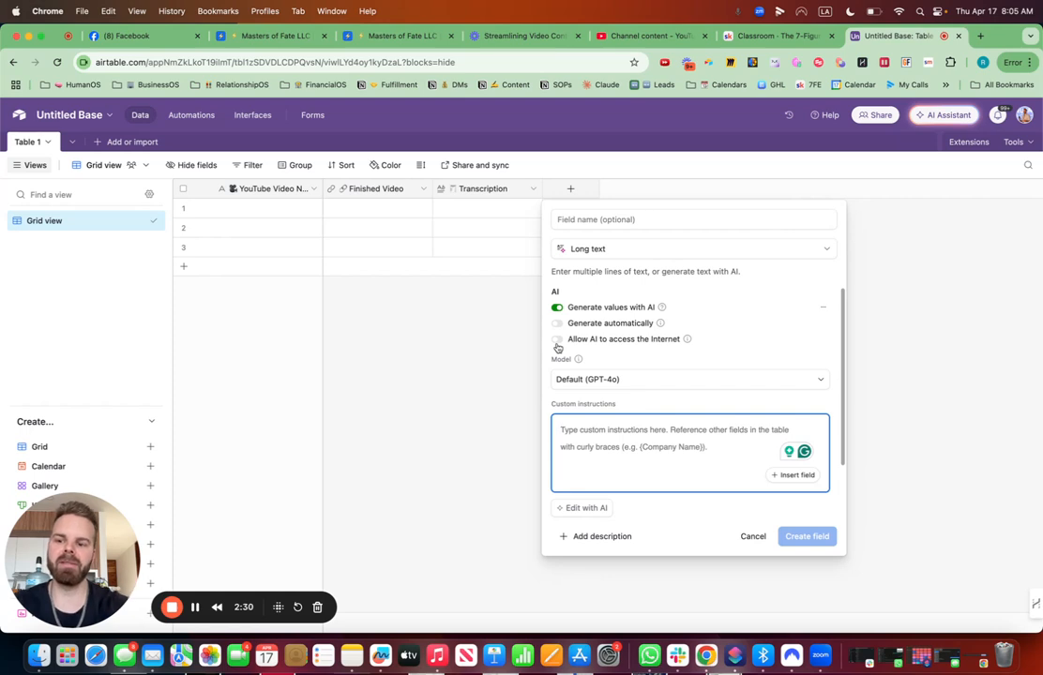
click(580, 223)
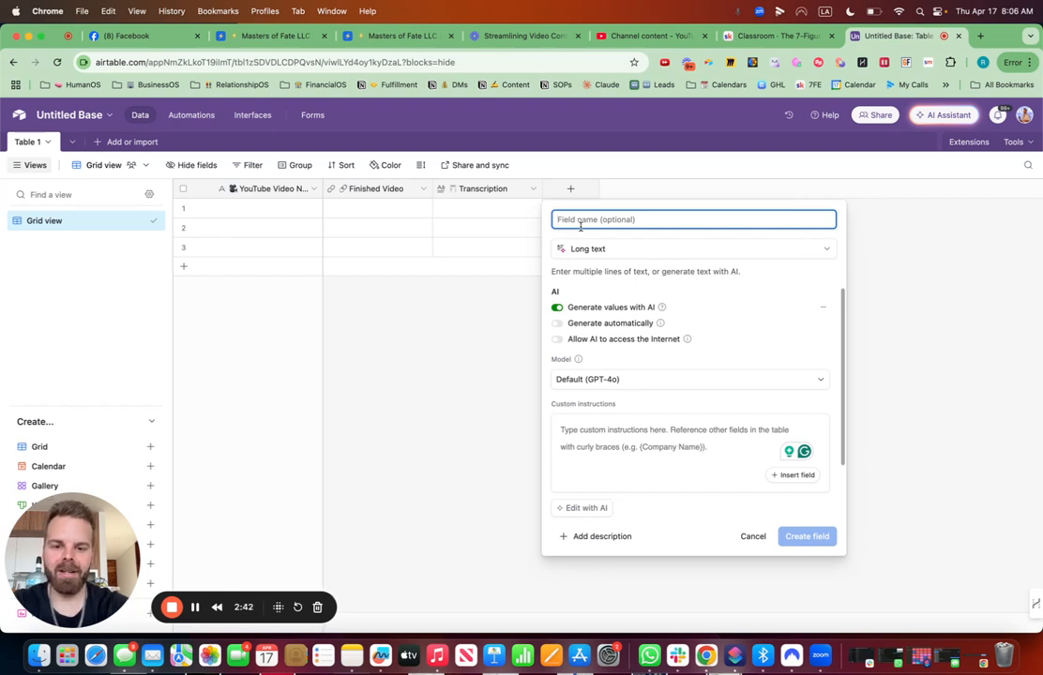
key(ctrl+super+space)
text(email)
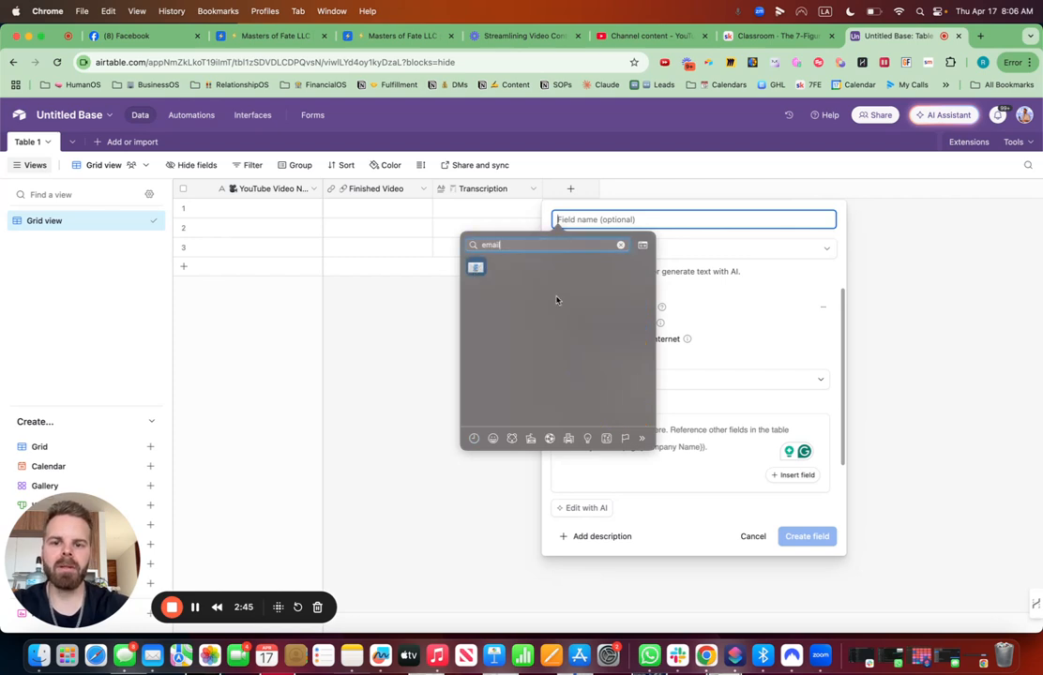
key(Return)
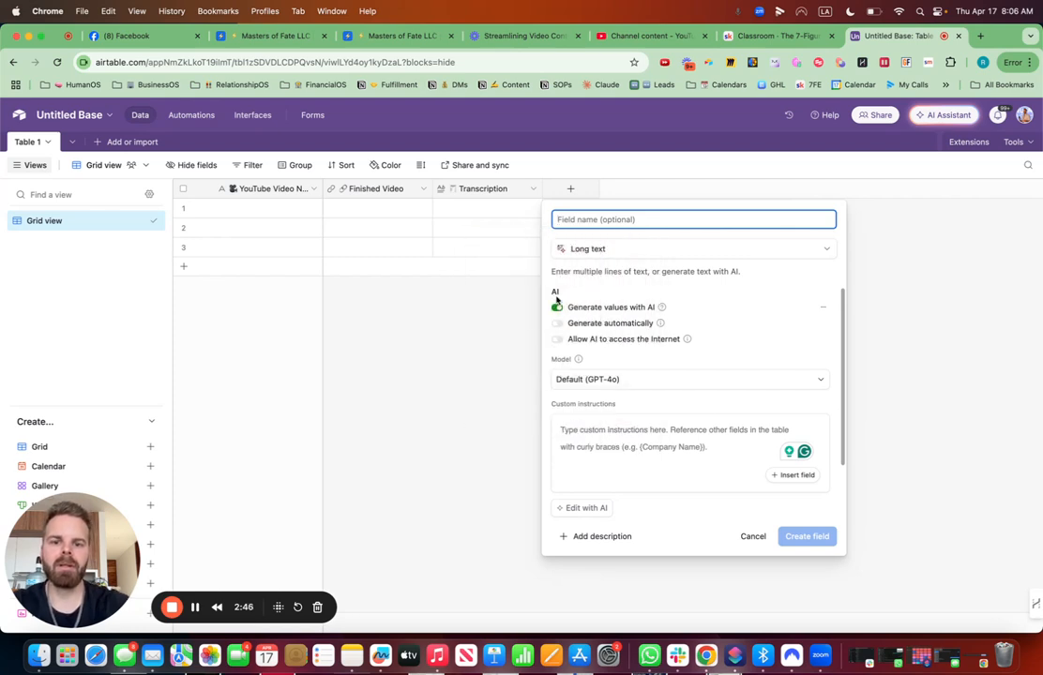
text(Email for )
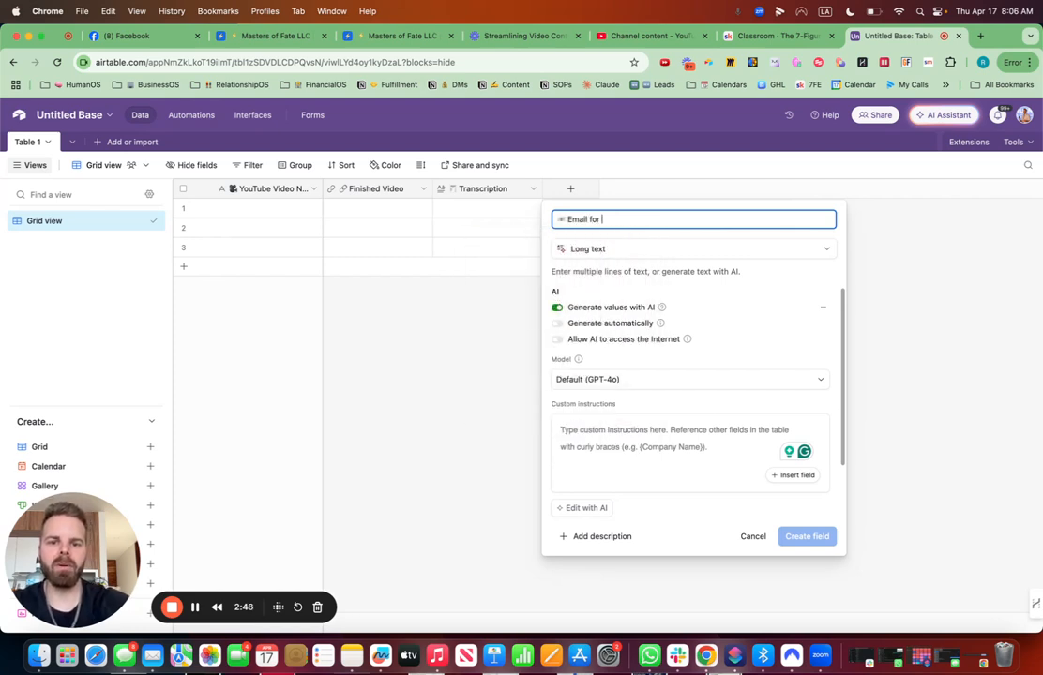
text(YouTube Video)
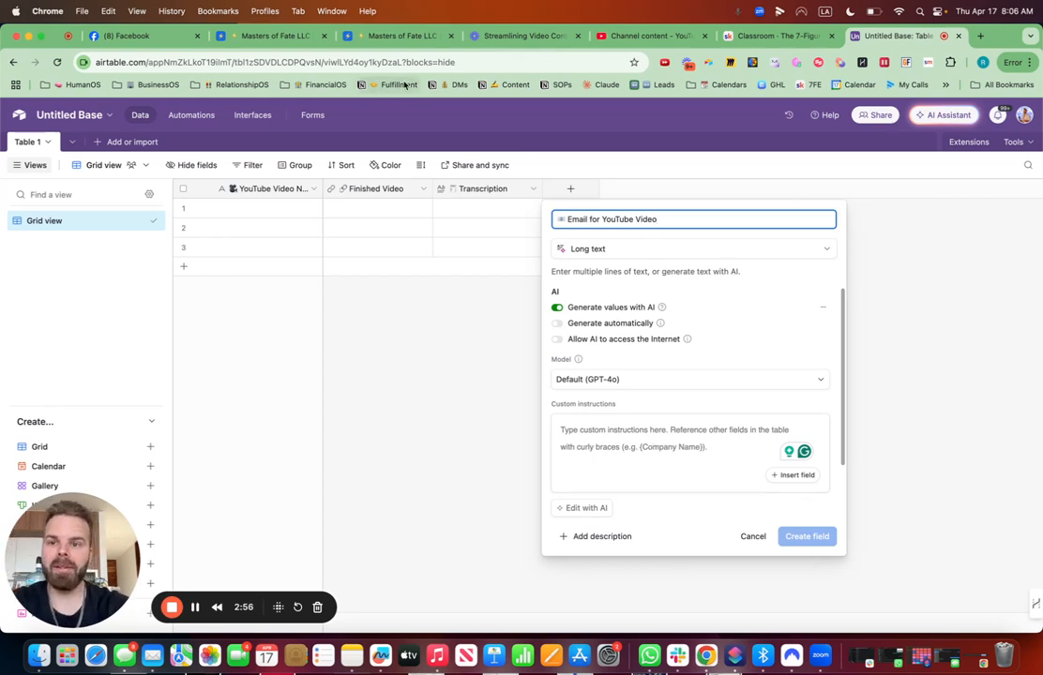
- Copy the custom instructions from the YouTube Email (from Transcript) field in the BusinessOS base into the new field's instructions
click(282, 34)
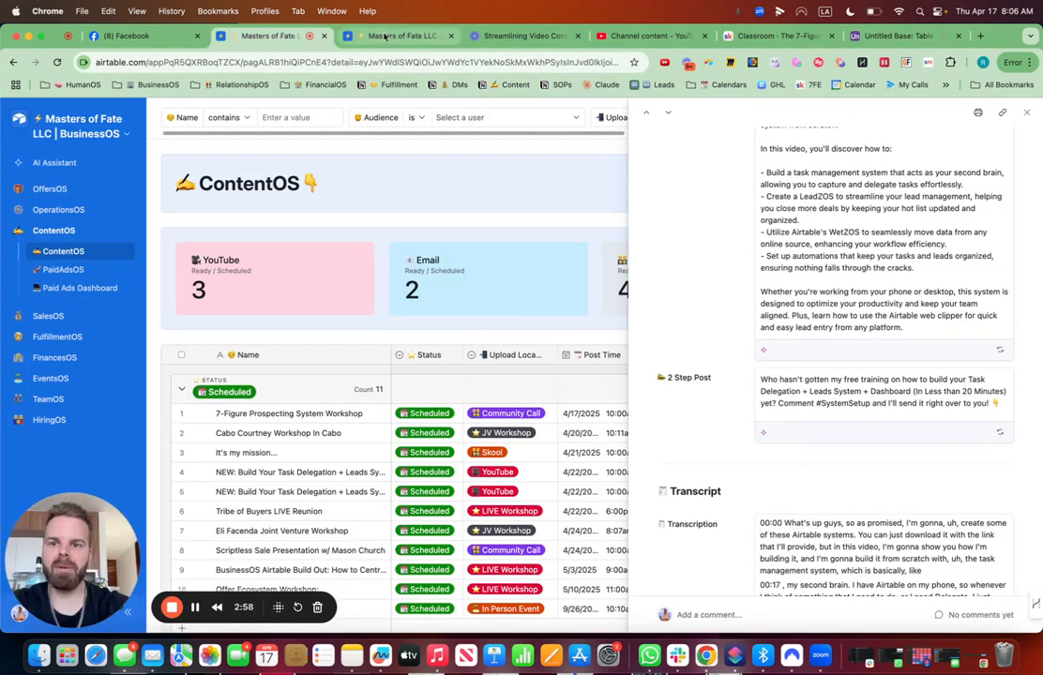
click(389, 36)
click(714, 190)
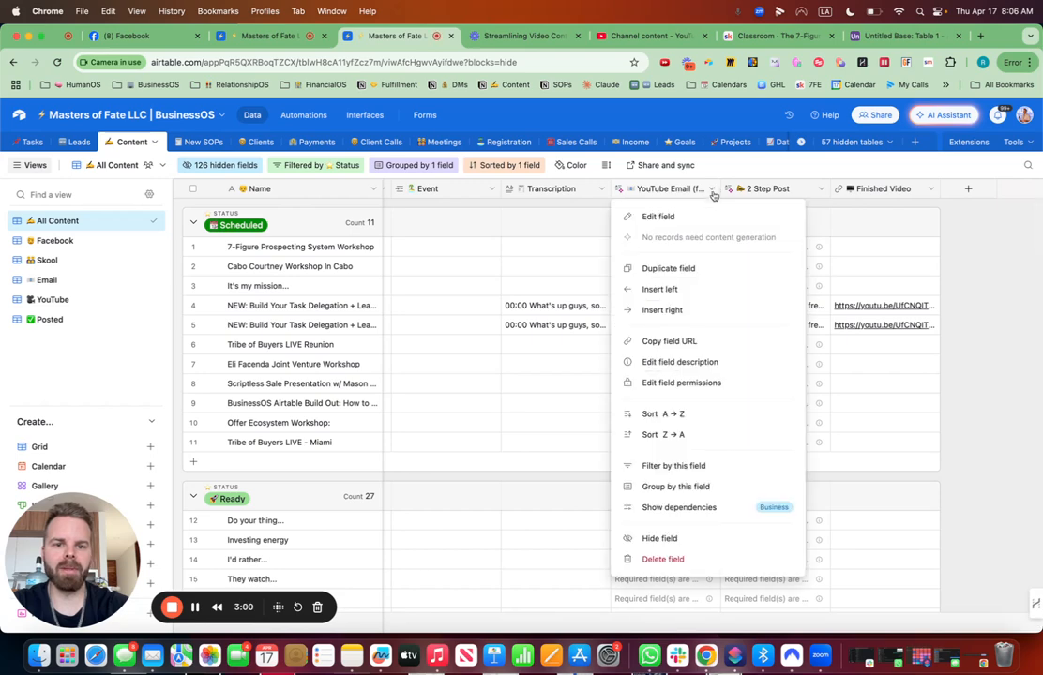
click(680, 216)
scroll(601, 459, down, 2)
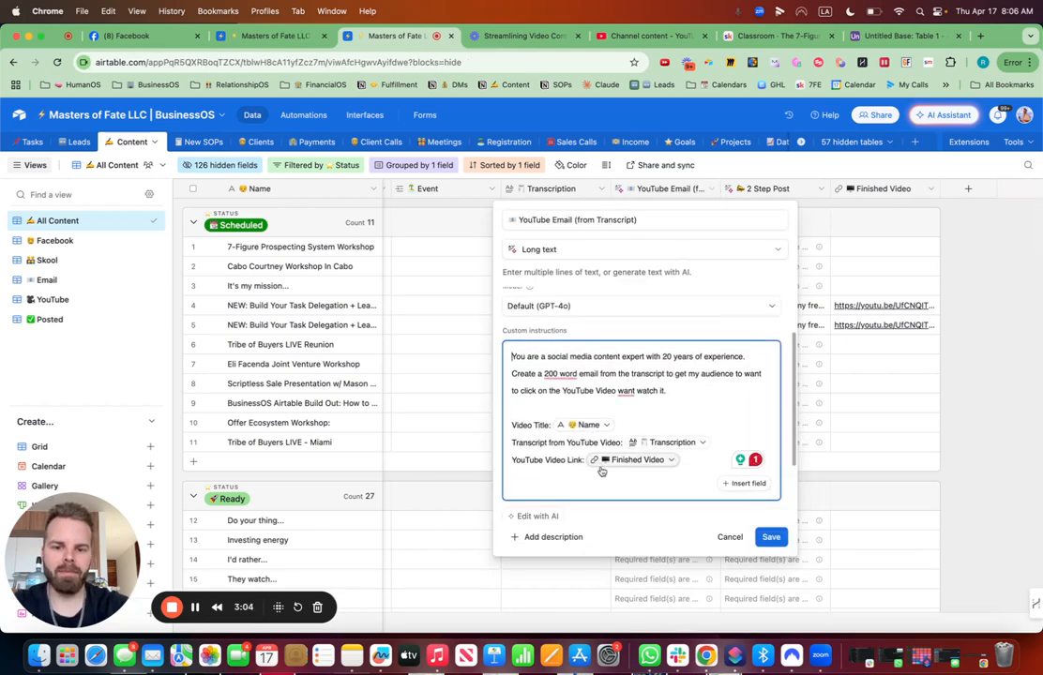
click(682, 461)
drag(683, 462, 511, 354)
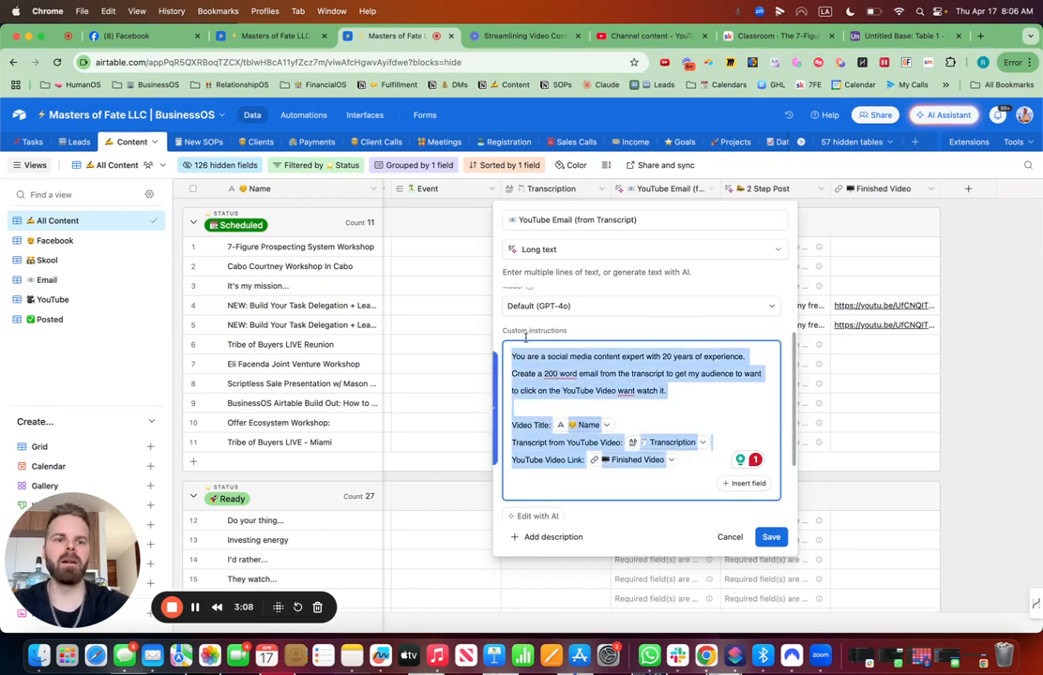
click(896, 35)
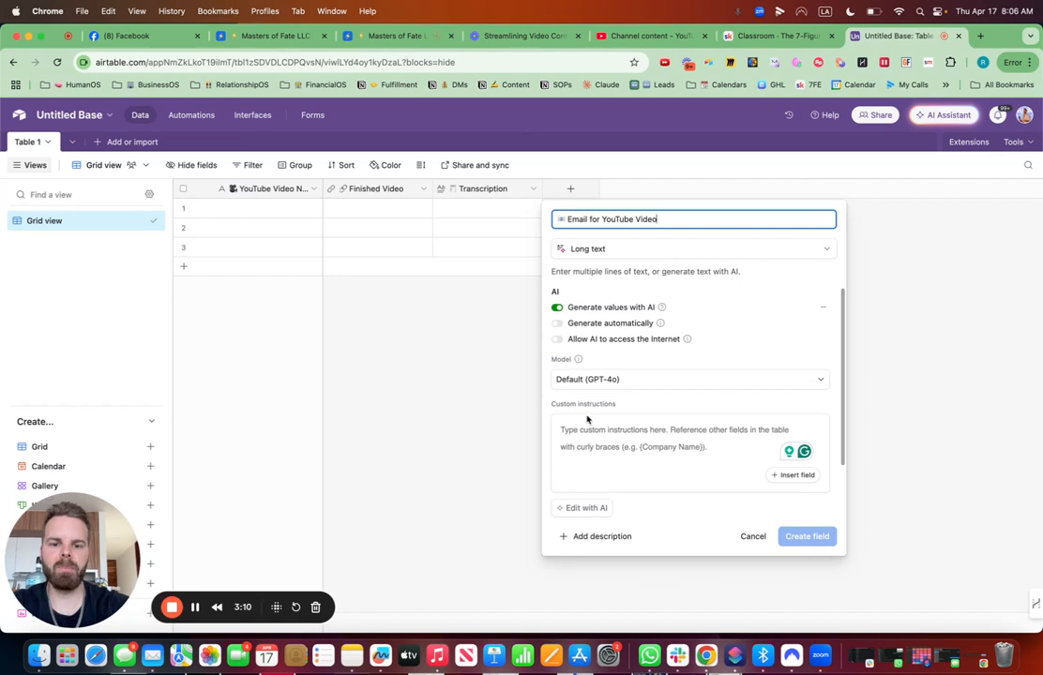
click(563, 432)
key(super+v)
- Replace the broken Video Title and transcript references in the instructions with the YouTube Video Name and Transcription fields
scroll(568, 436, down, 2)
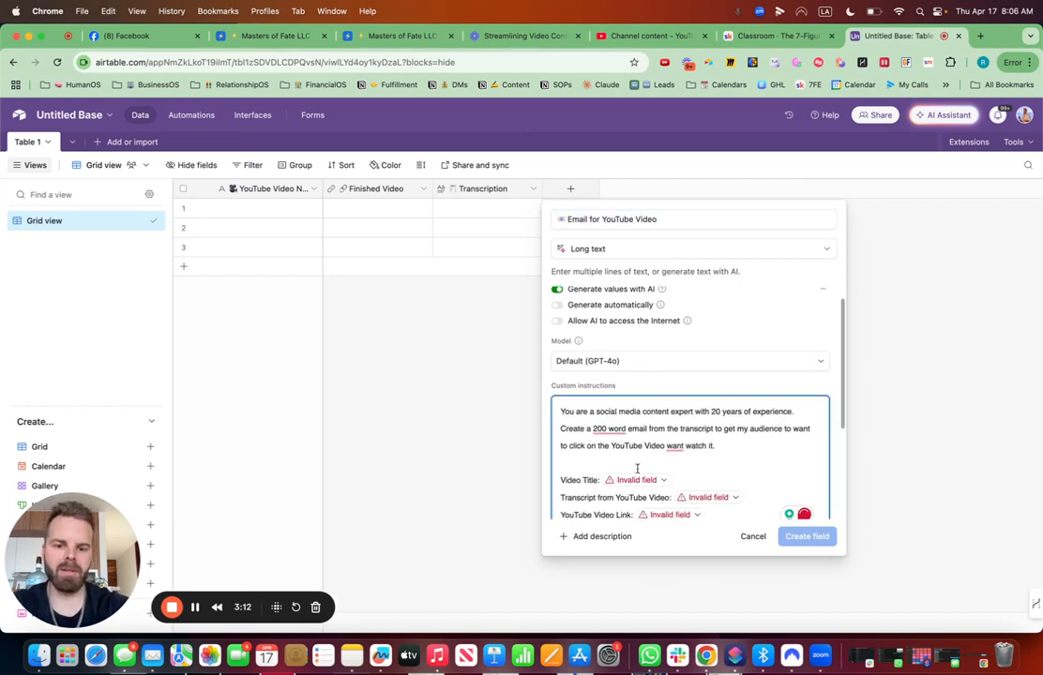
click(677, 448)
key(BackSpace)
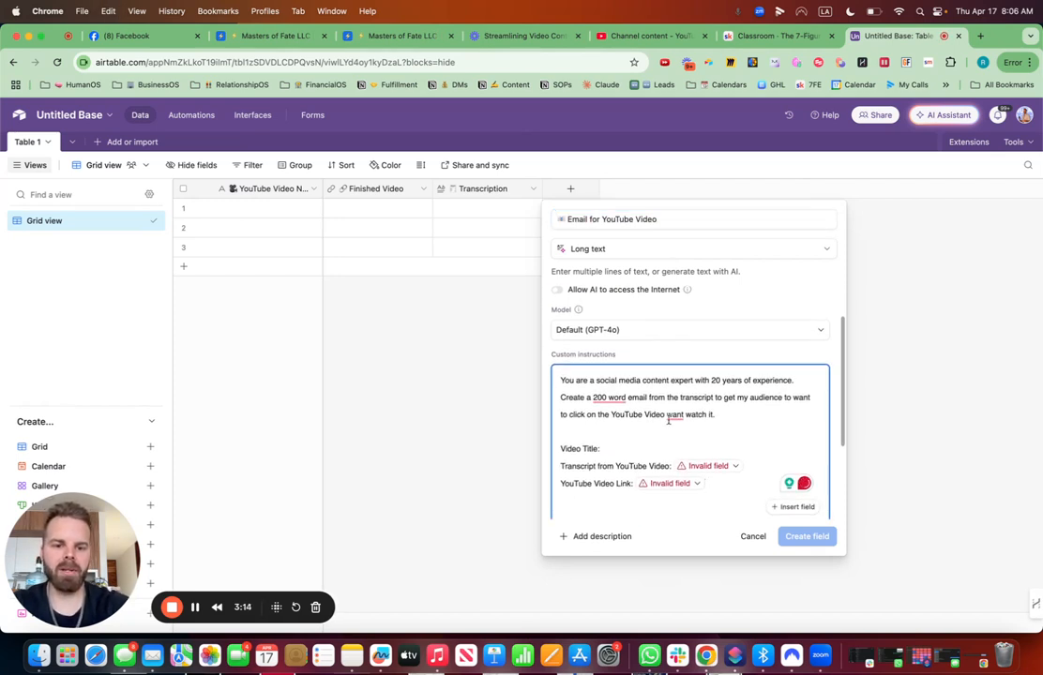
click(790, 506)
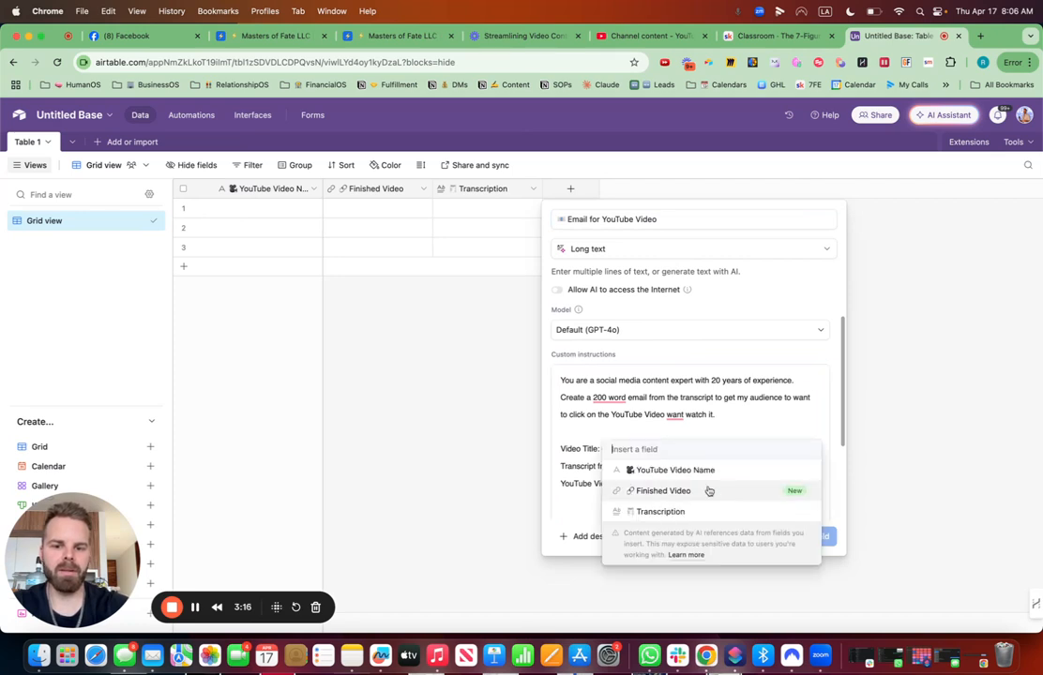
click(685, 471)
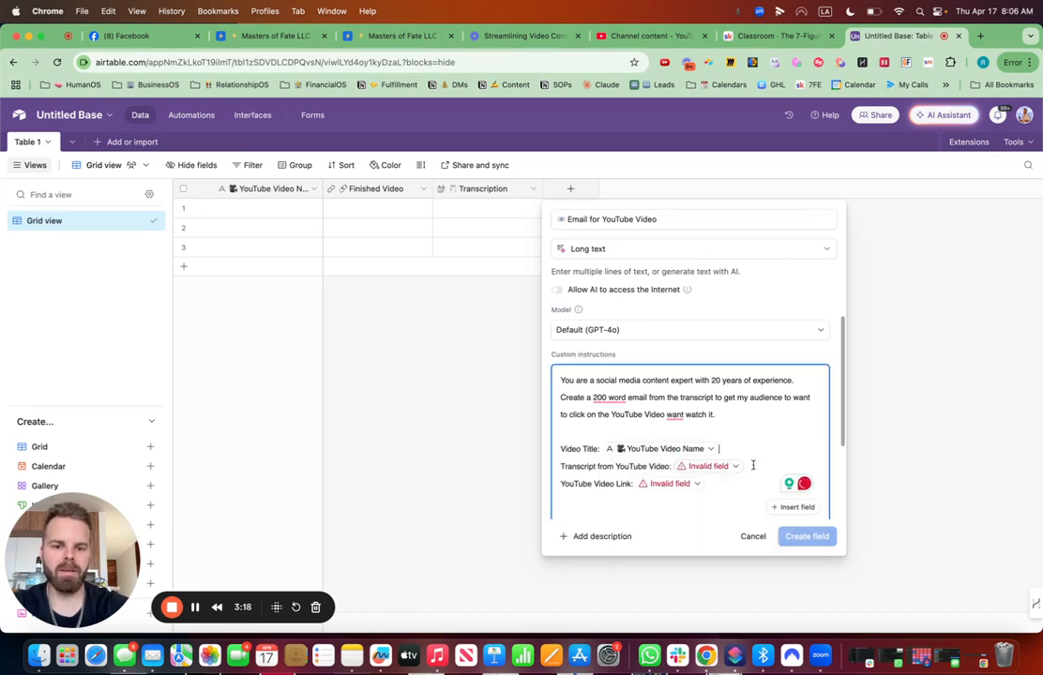
key(BackSpace)
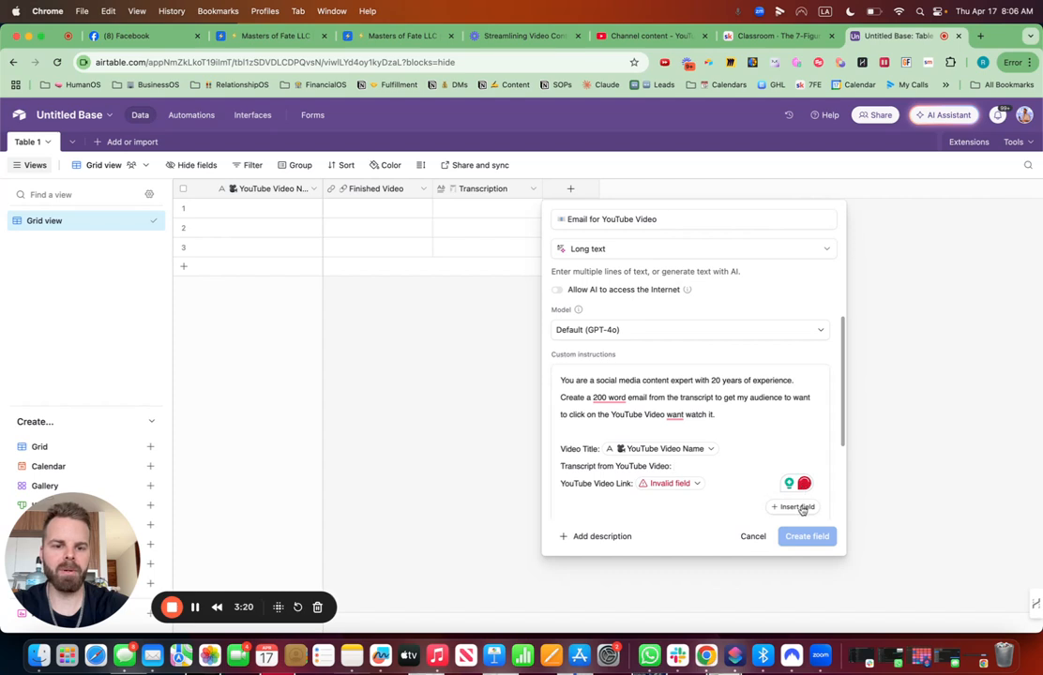
click(796, 506)
text(tran)
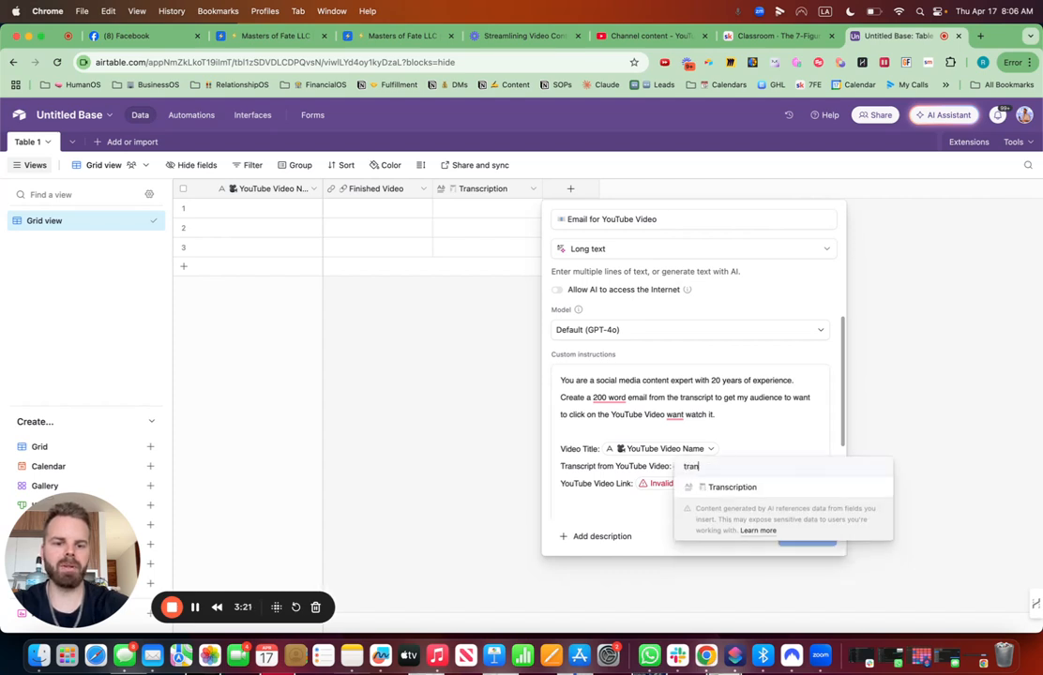
click(756, 487)
- Replace the broken YouTube Video Link reference in the instructions with the Finished Video field
click(712, 483)
key(BackSpace)
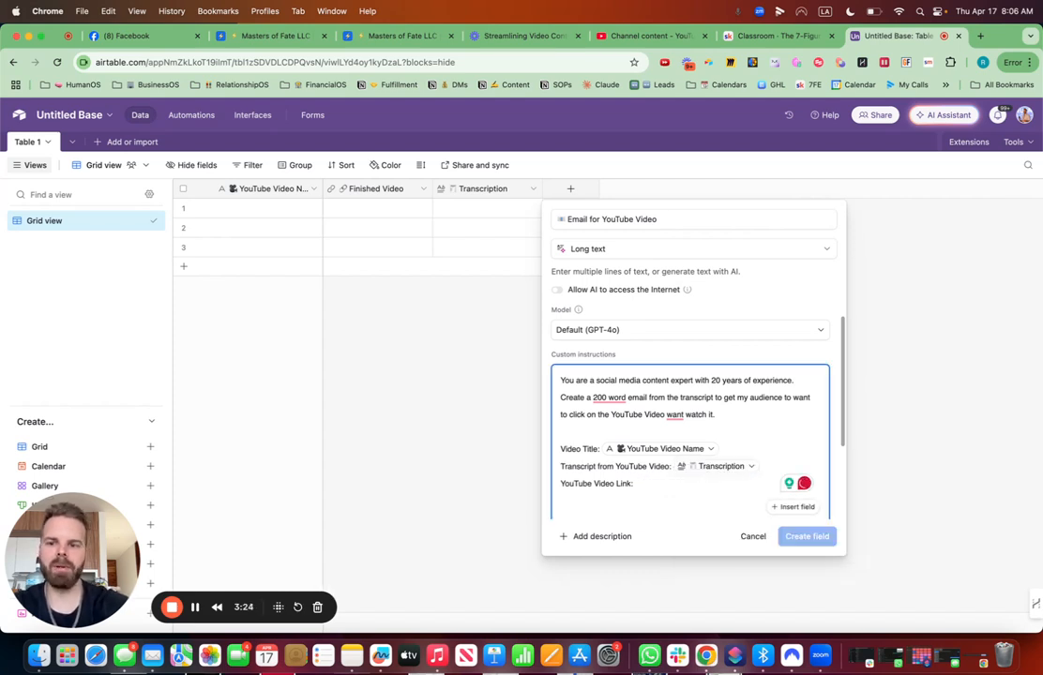
text(fin)
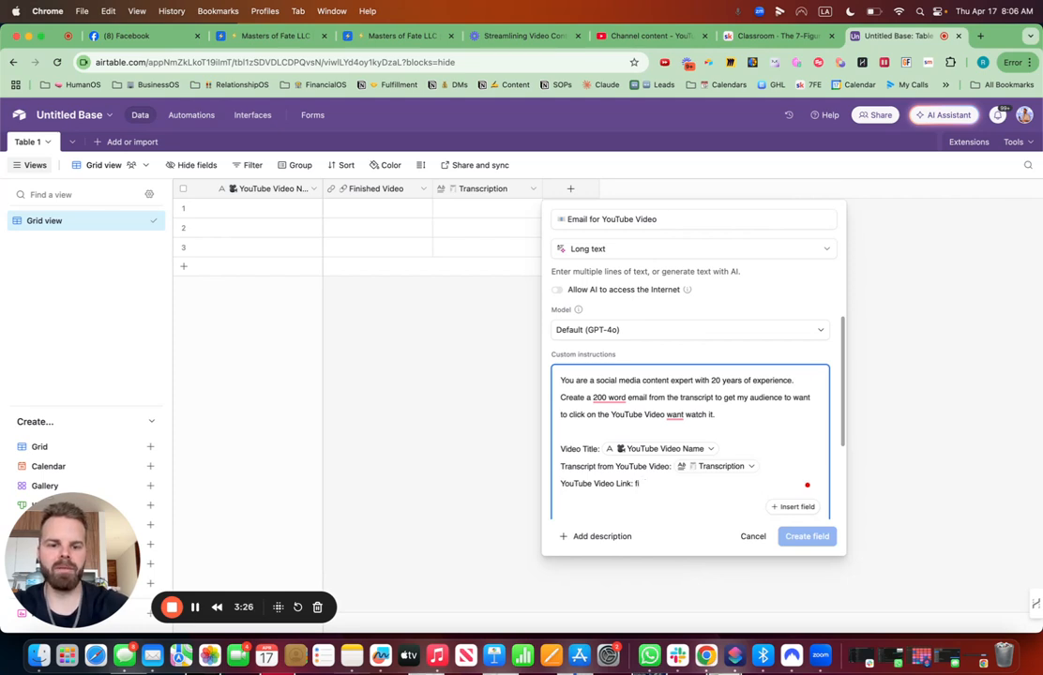
click(796, 506)
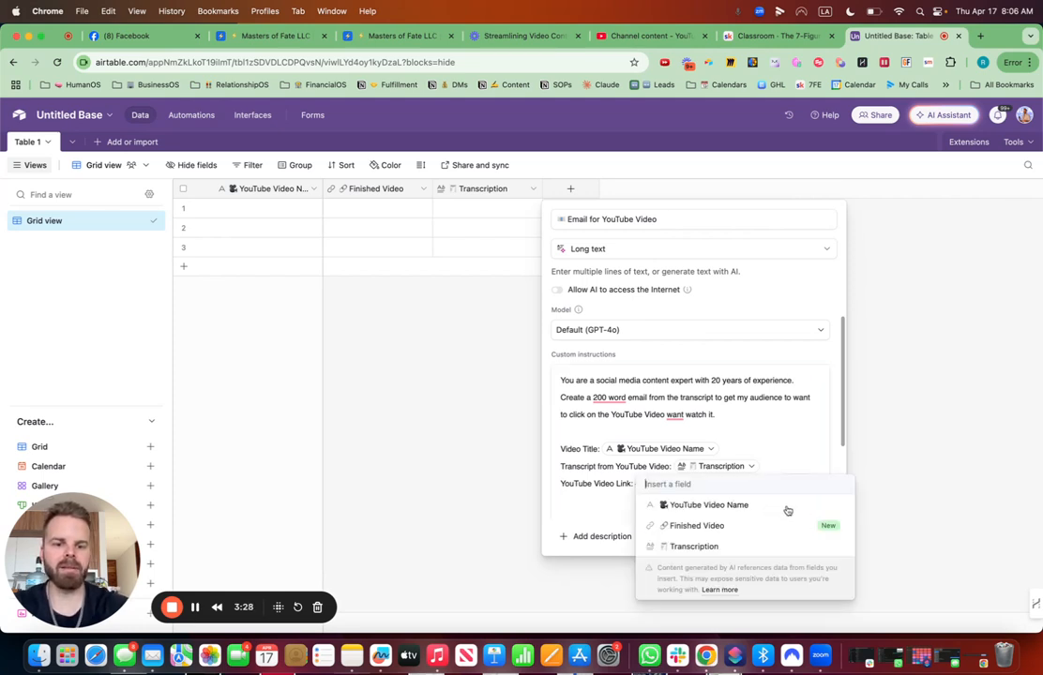
click(722, 527)
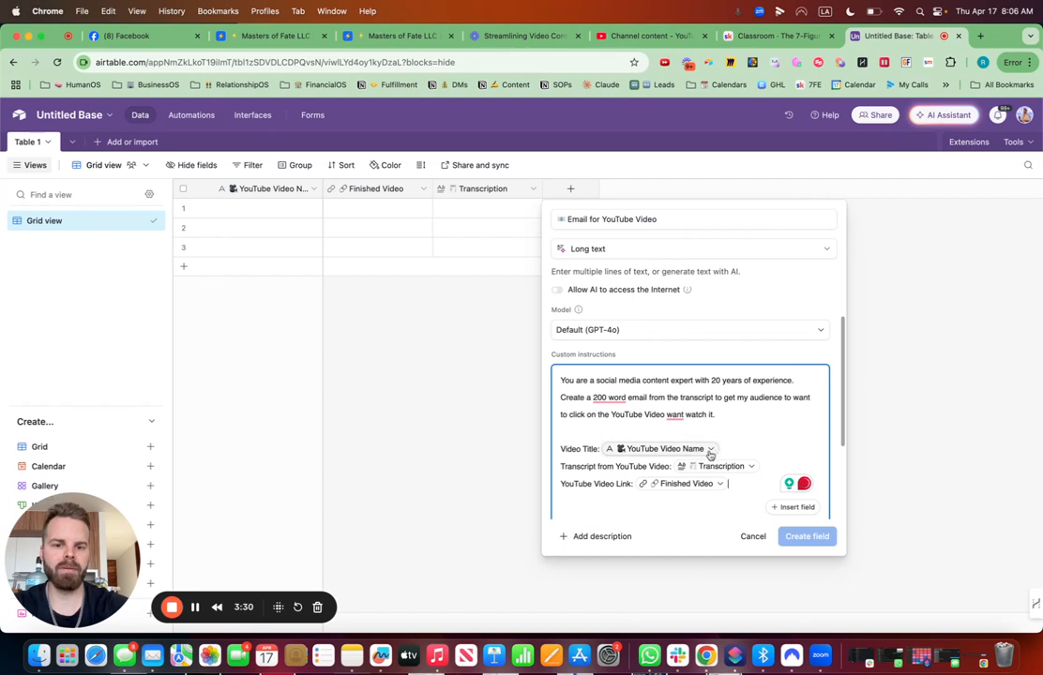
- Retry the AI preview and create the Email for YouTube Video field
scroll(613, 466, down, 3)
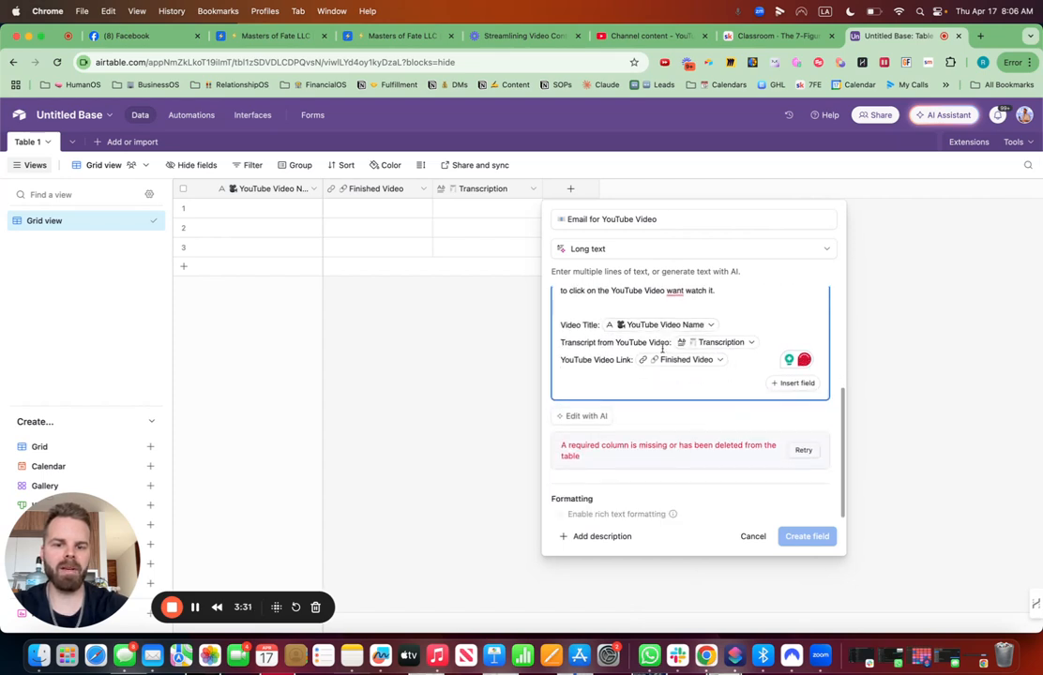
click(798, 452)
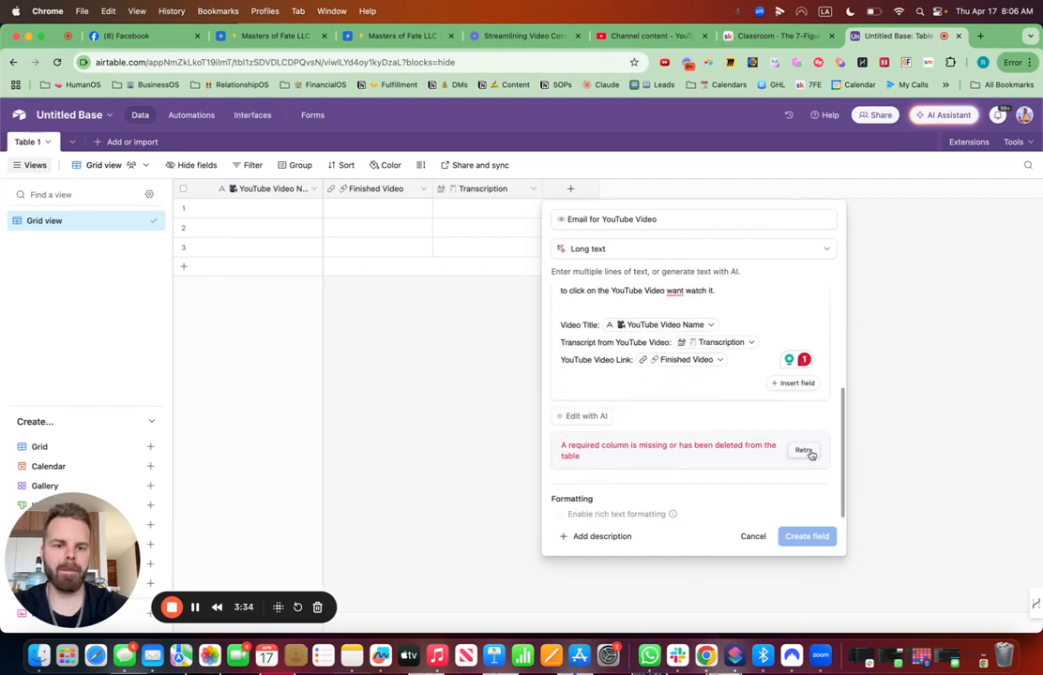
scroll(699, 359, up, 5)
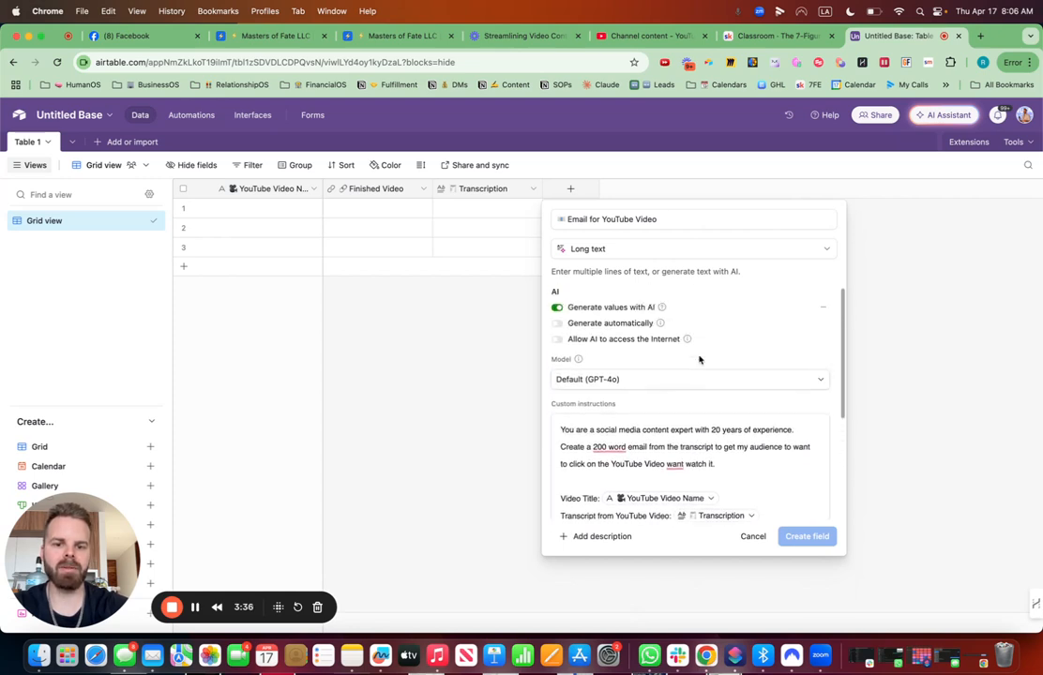
scroll(699, 356, down, 1)
scroll(699, 358, down, 3)
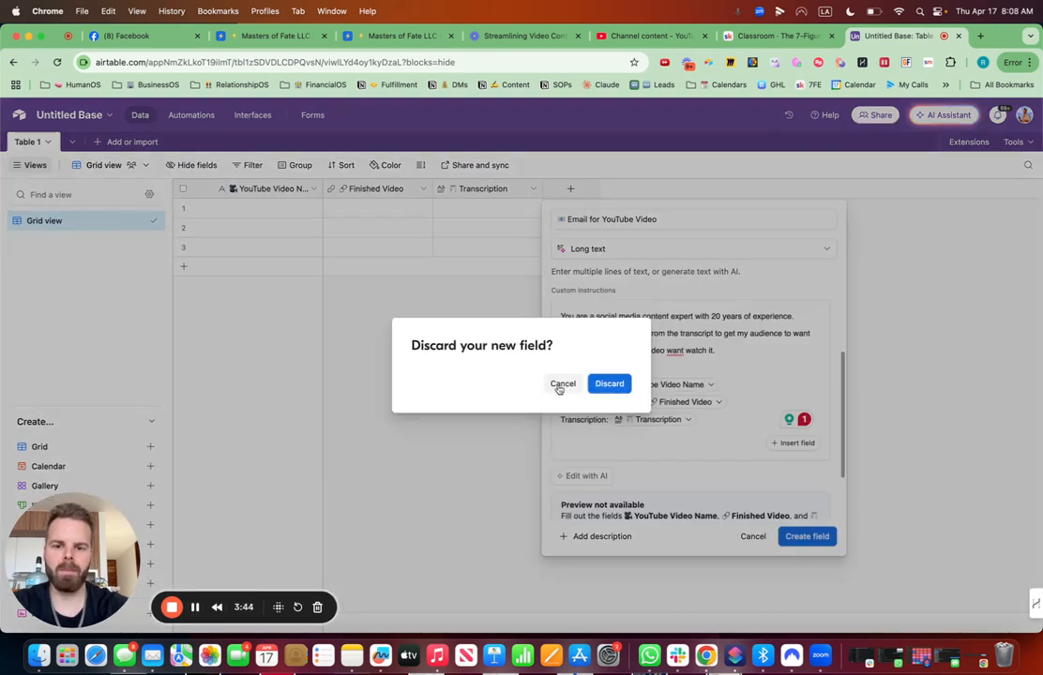
click(560, 387)
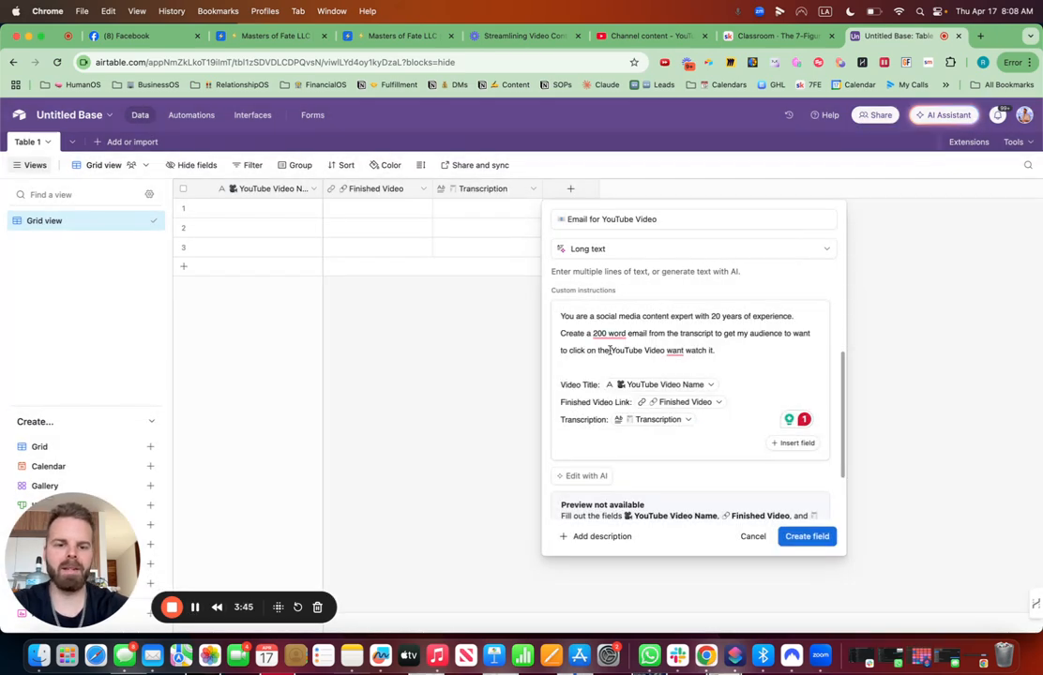
scroll(680, 375, down, 2)
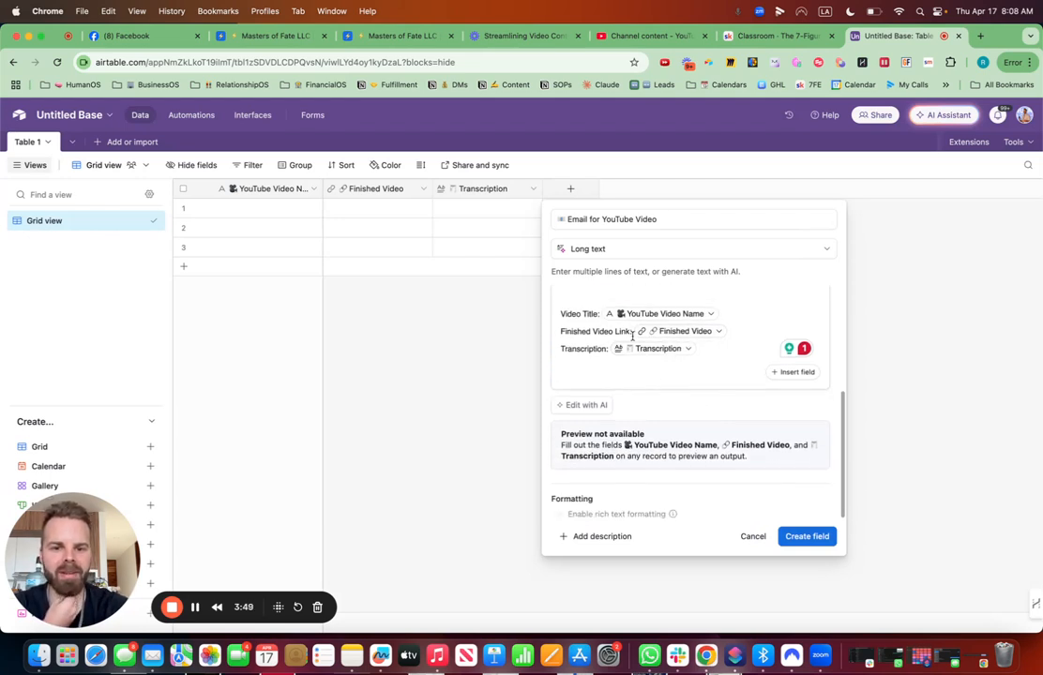
click(804, 536)
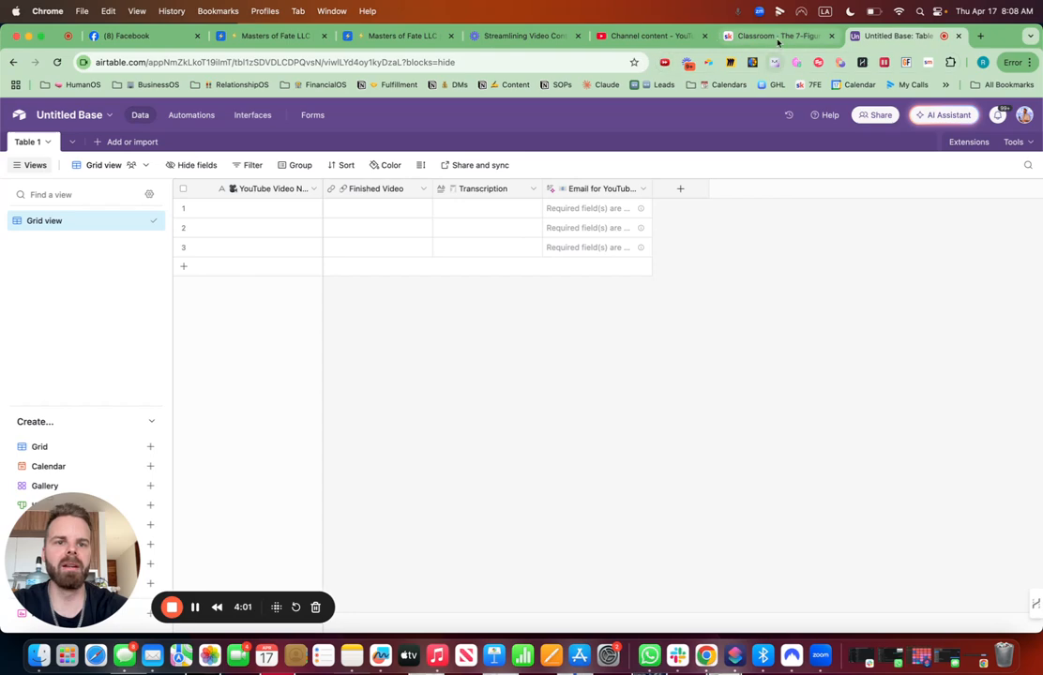
- Close the open YouTube Email field editor in the BusinessOS base without saving and return to the Untitled Base
click(389, 37)
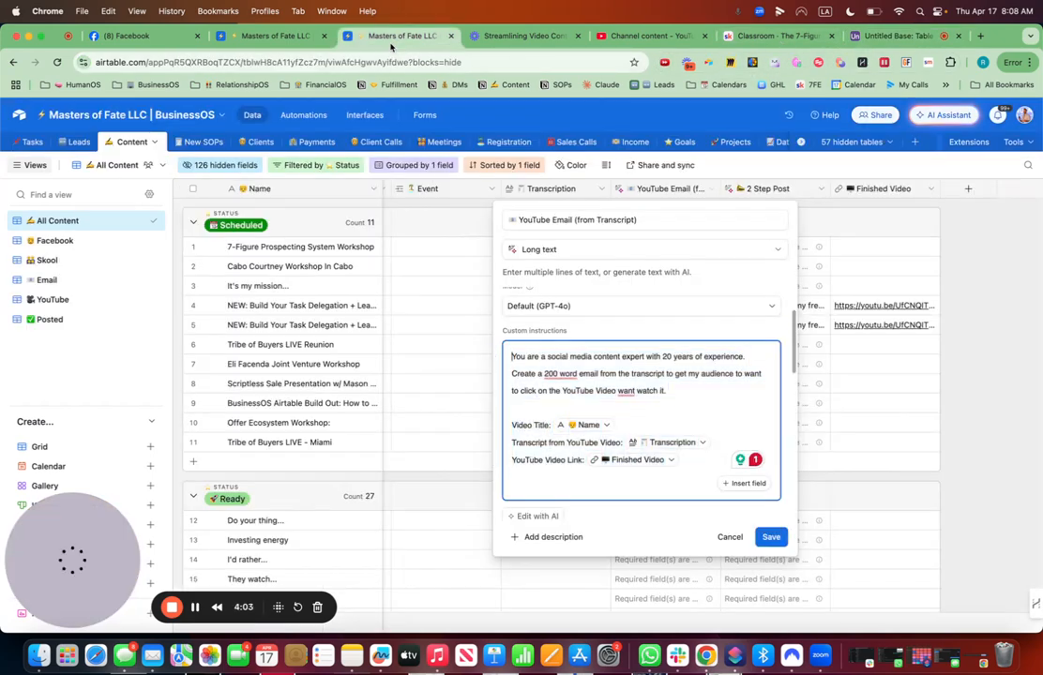
click(973, 408)
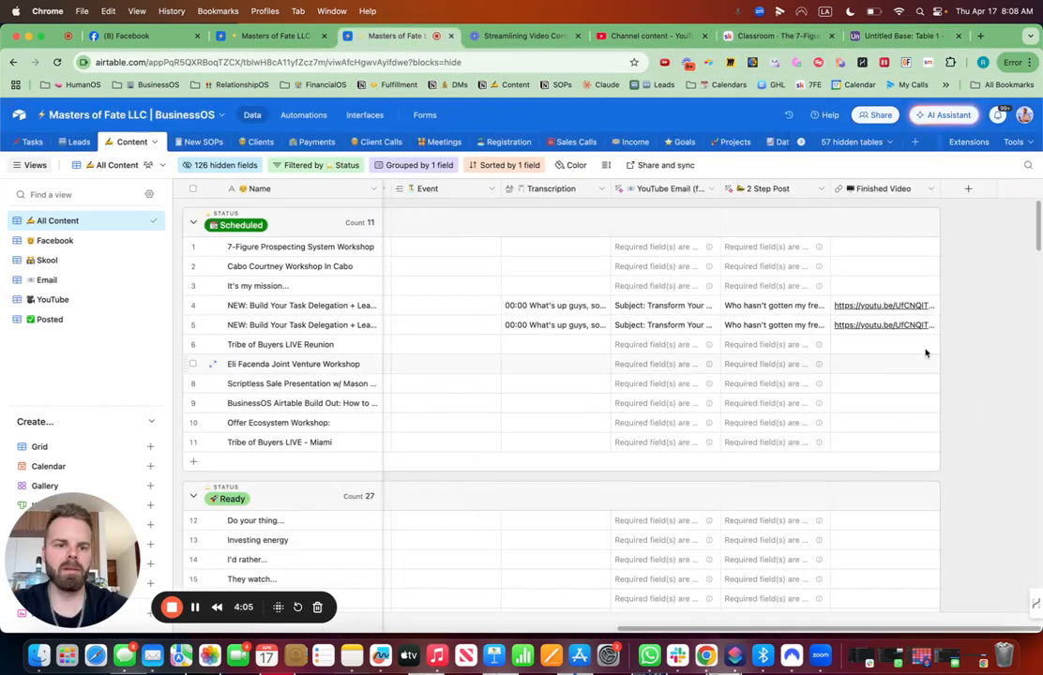
click(884, 307)
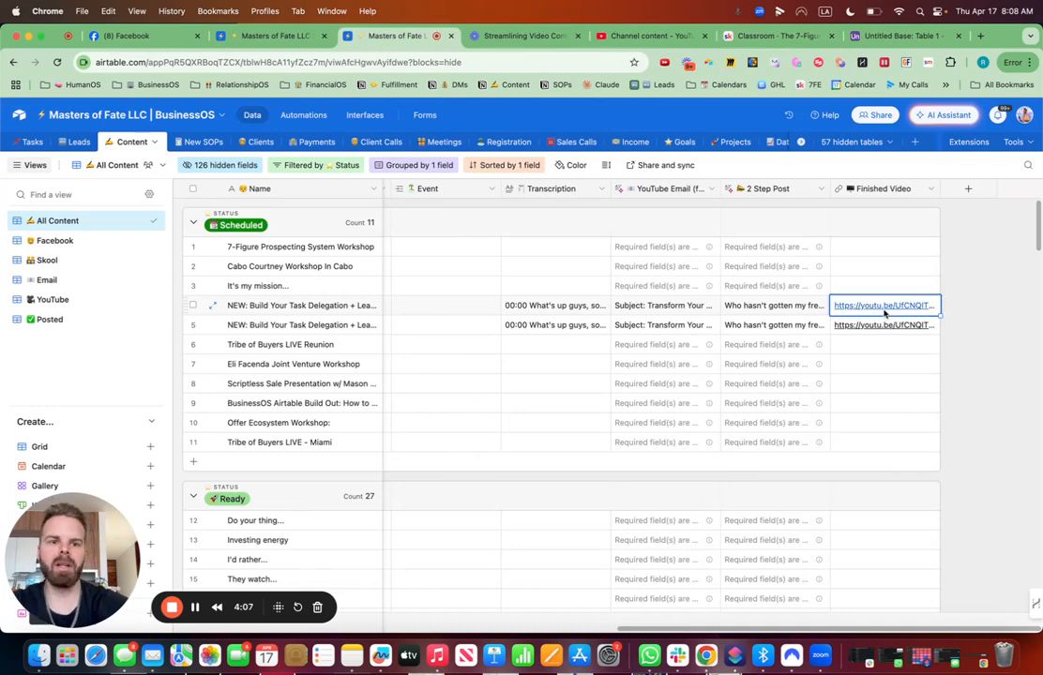
click(891, 35)
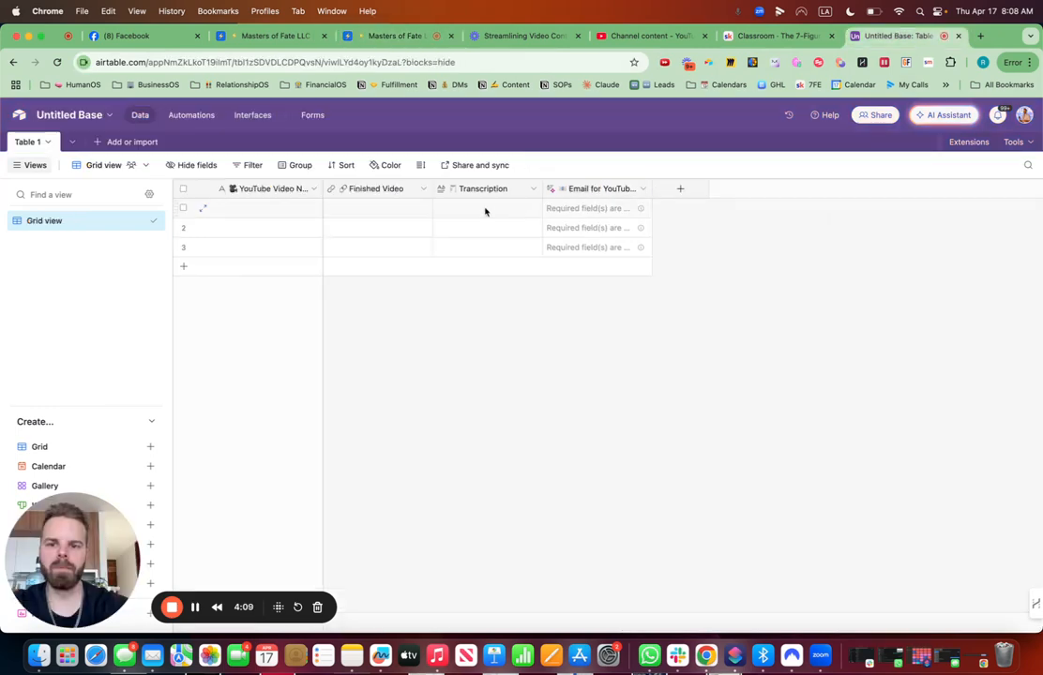
- Fill the first record's Finished Video with the YouTube link and its Transcription with the transcript copied from the BusinessOS content record
double_click(385, 210)
text(https://youtu.be/UfCNQITXmPo)
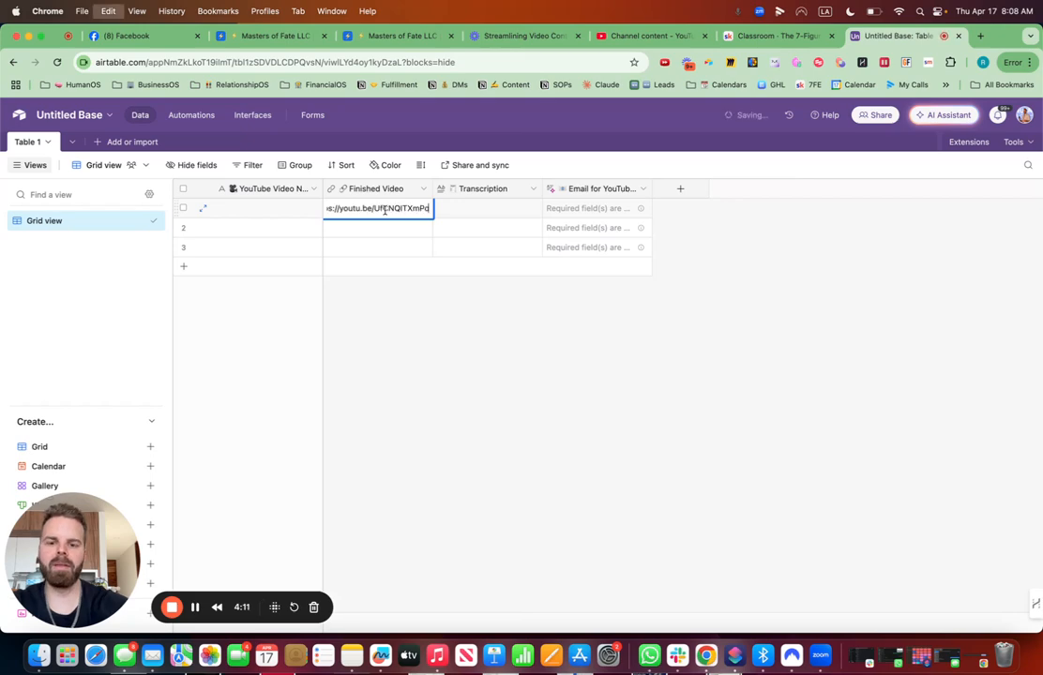
click(272, 36)
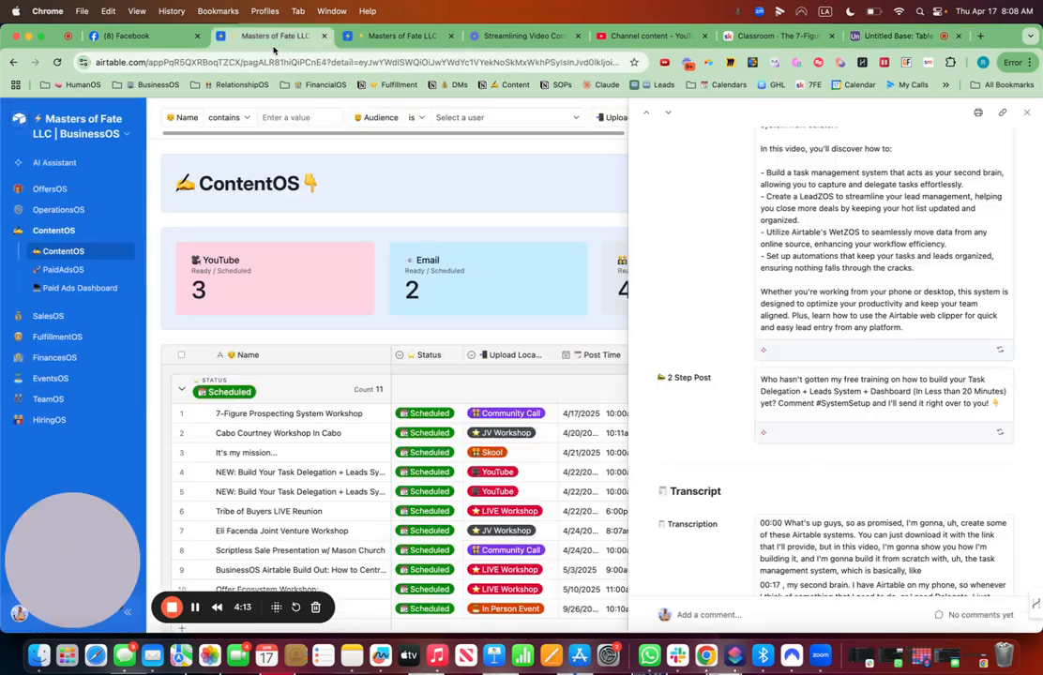
click(398, 35)
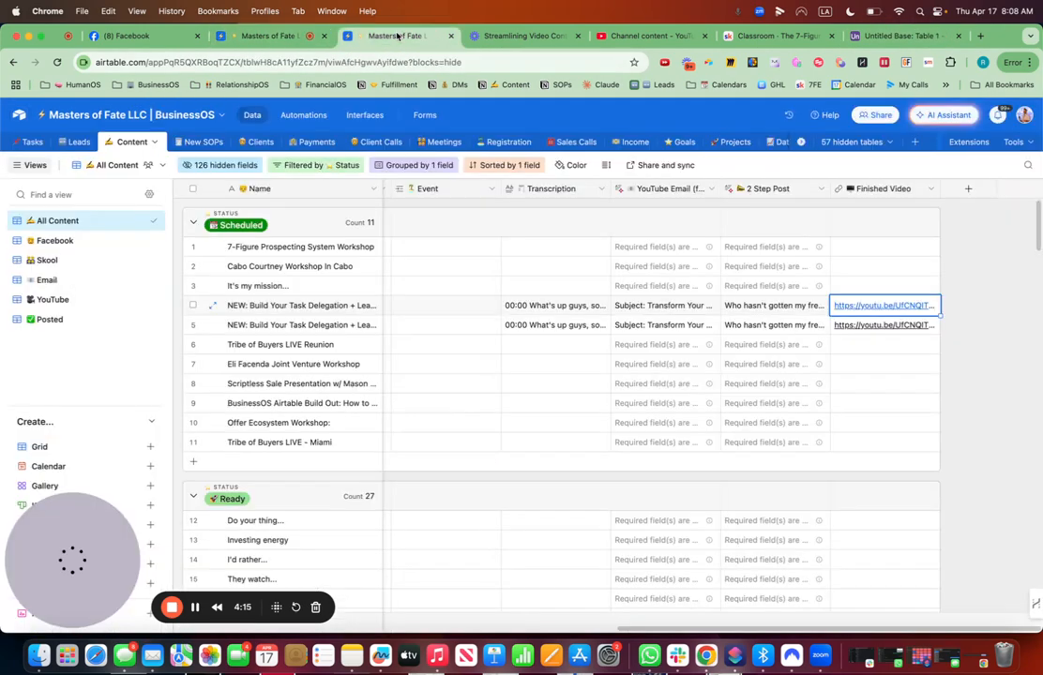
click(541, 304)
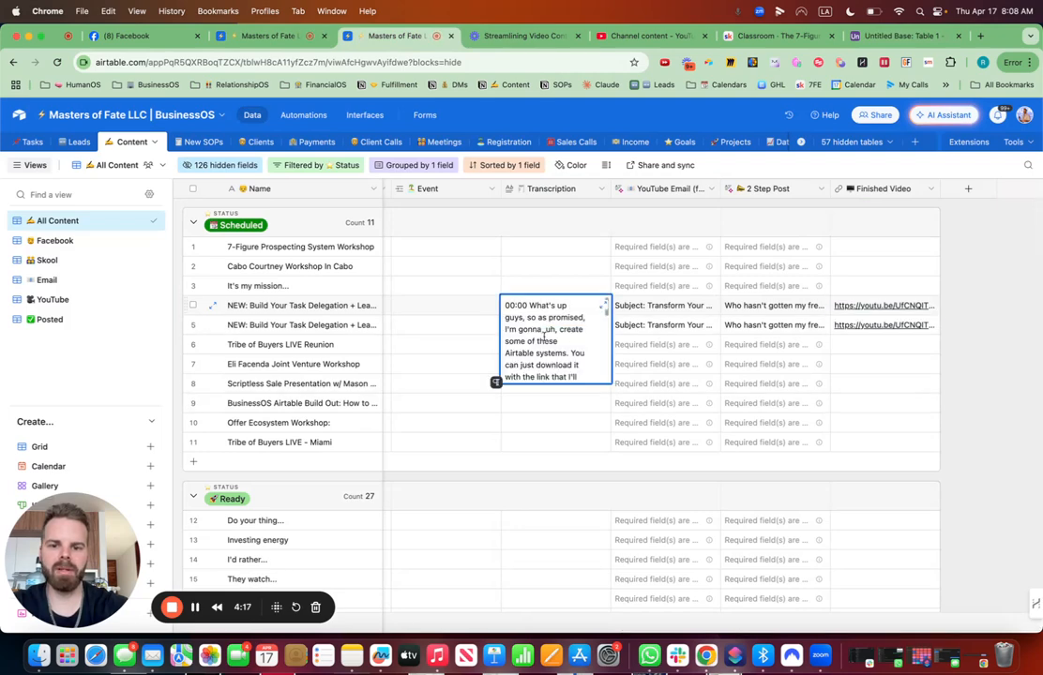
drag(504, 306, 574, 434)
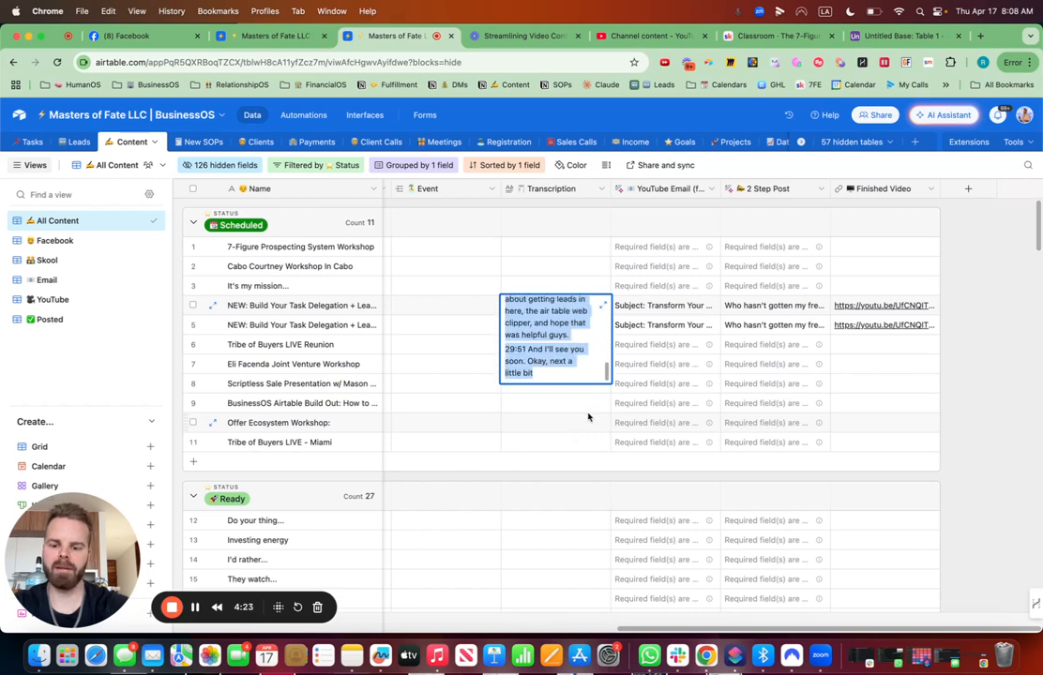
click(886, 38)
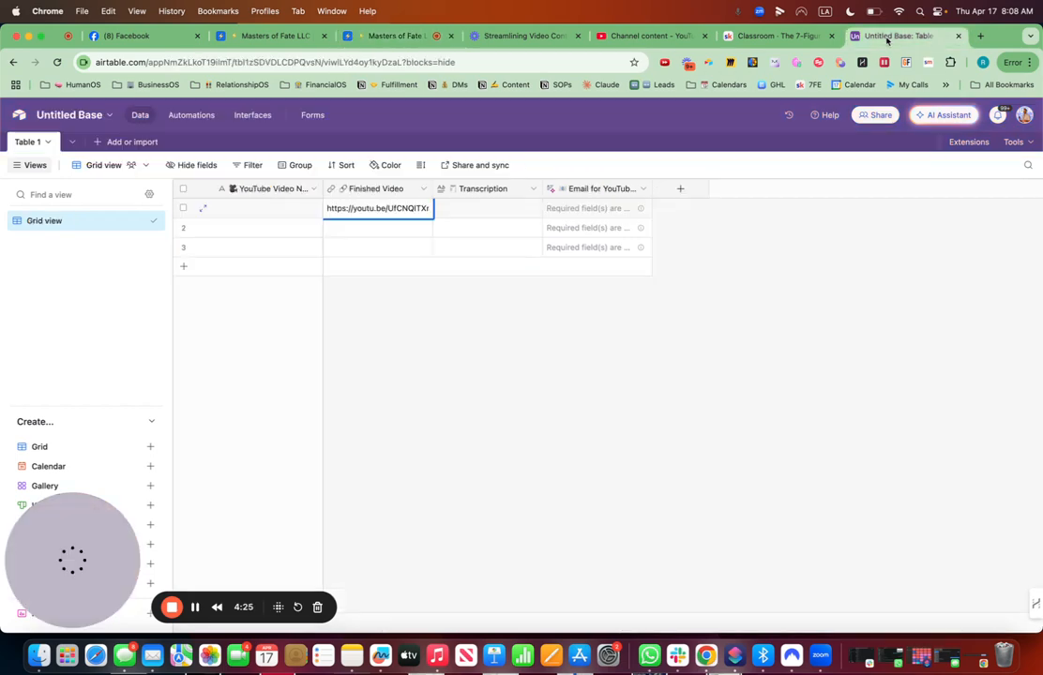
double_click(480, 211)
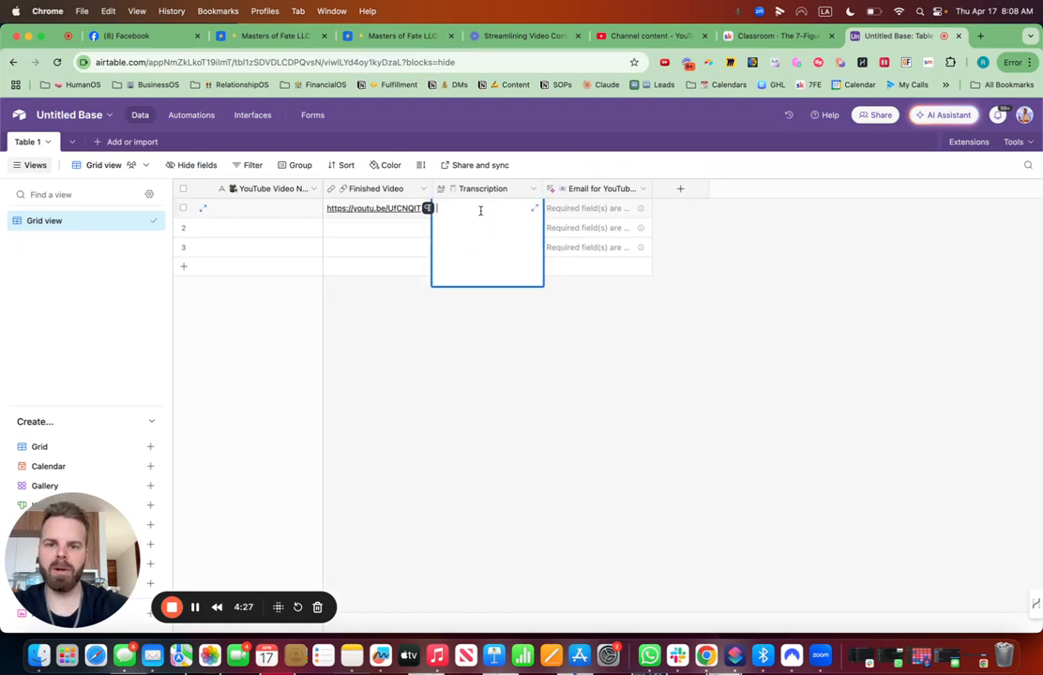
key(super+v)
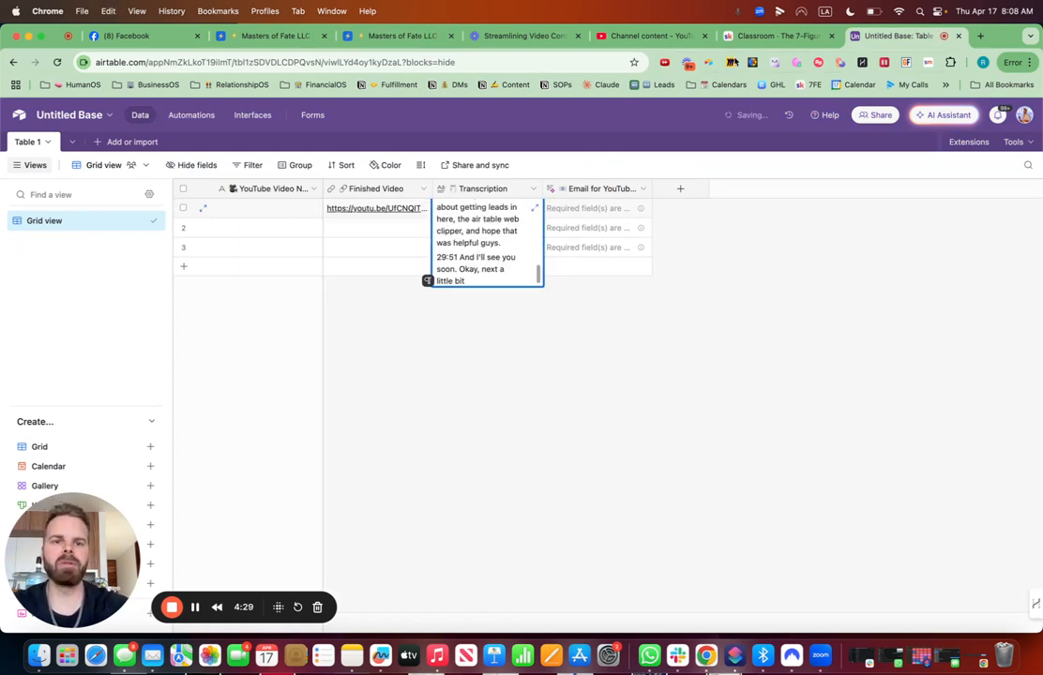
click(764, 37)
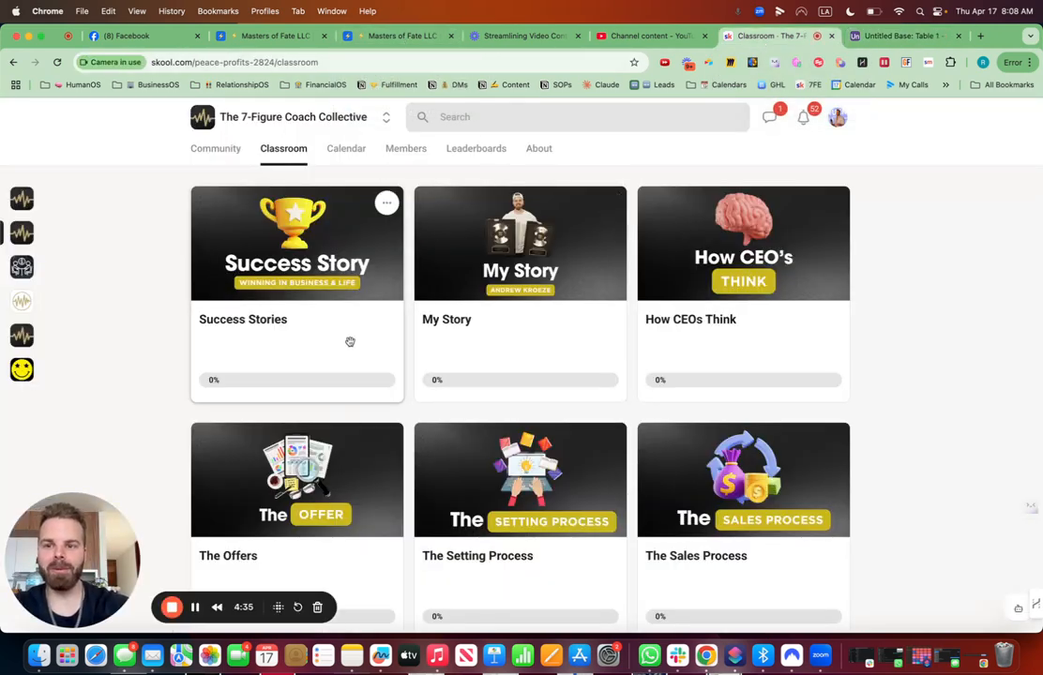
click(274, 36)
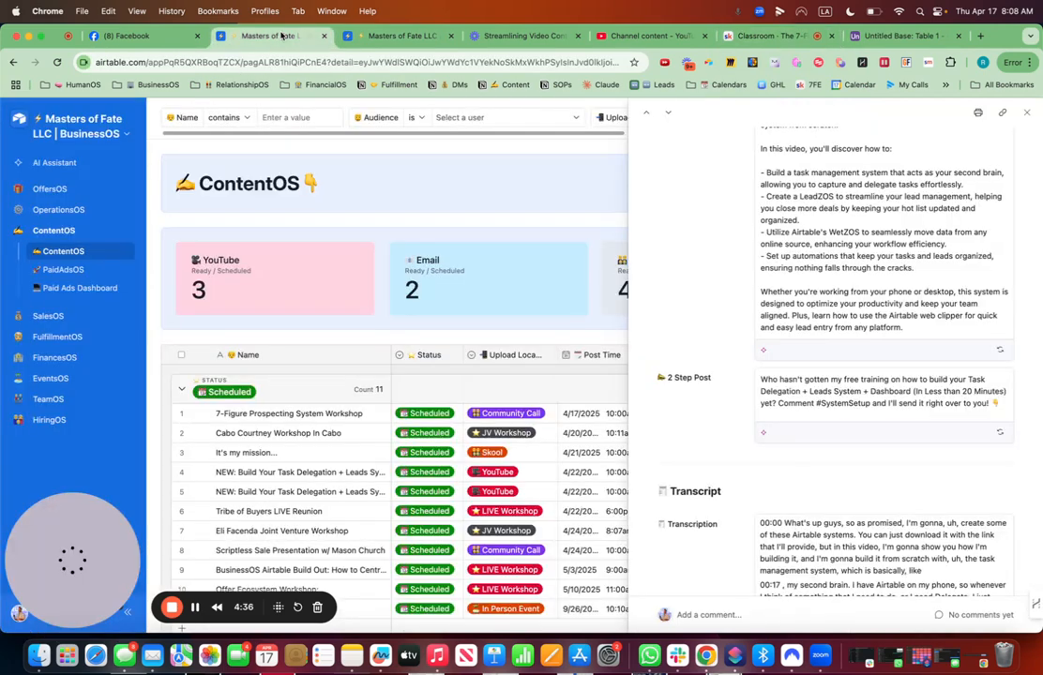
click(370, 35)
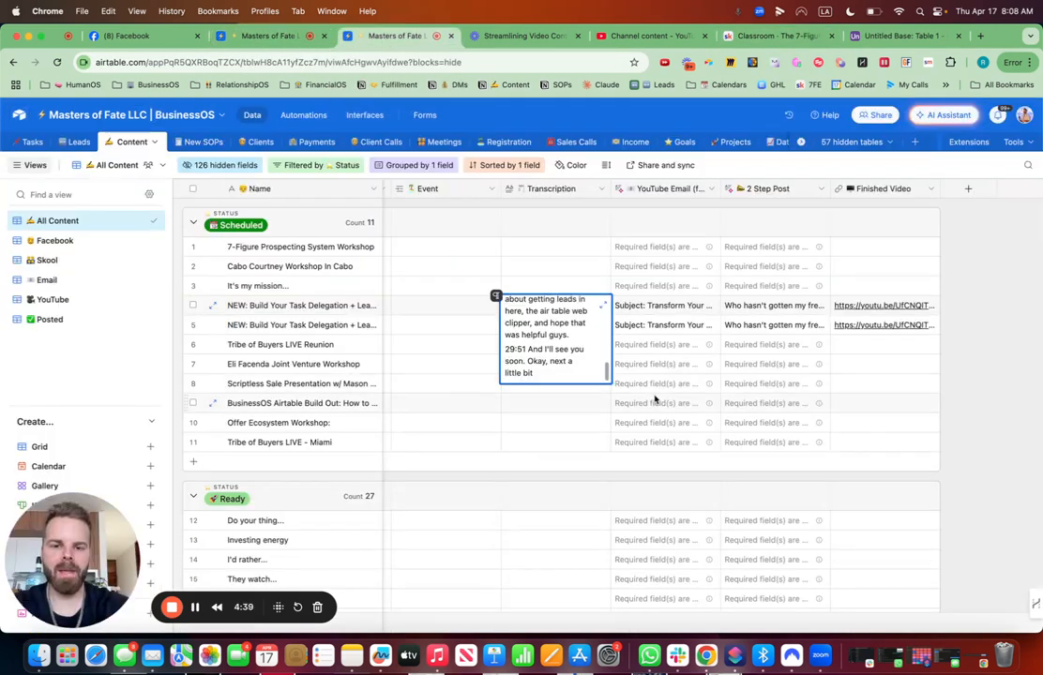
click(690, 309)
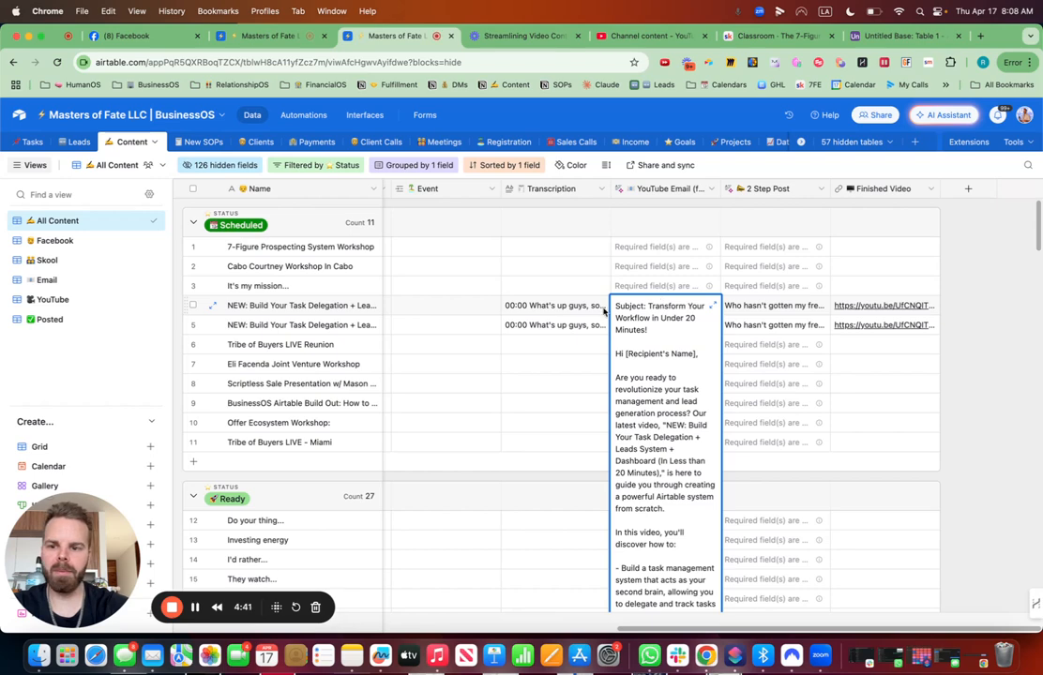
- Try to paste the video title copied from the BusinessOS record into the first record's YouTube Video Name cell
double_click(356, 306)
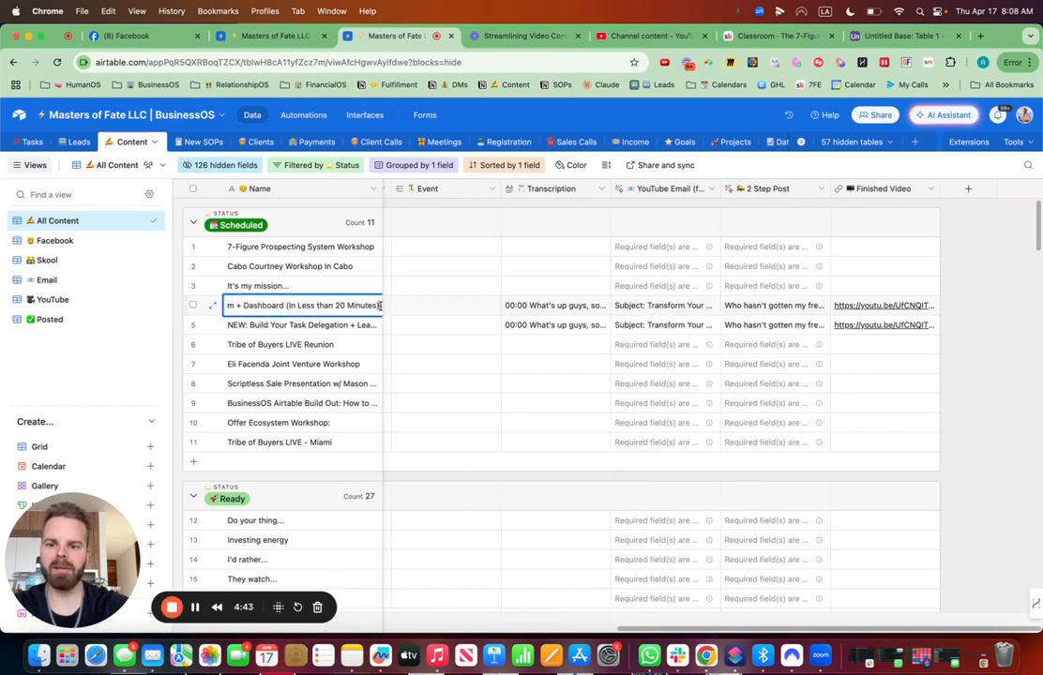
drag(380, 305, 200, 303)
key(super+c)
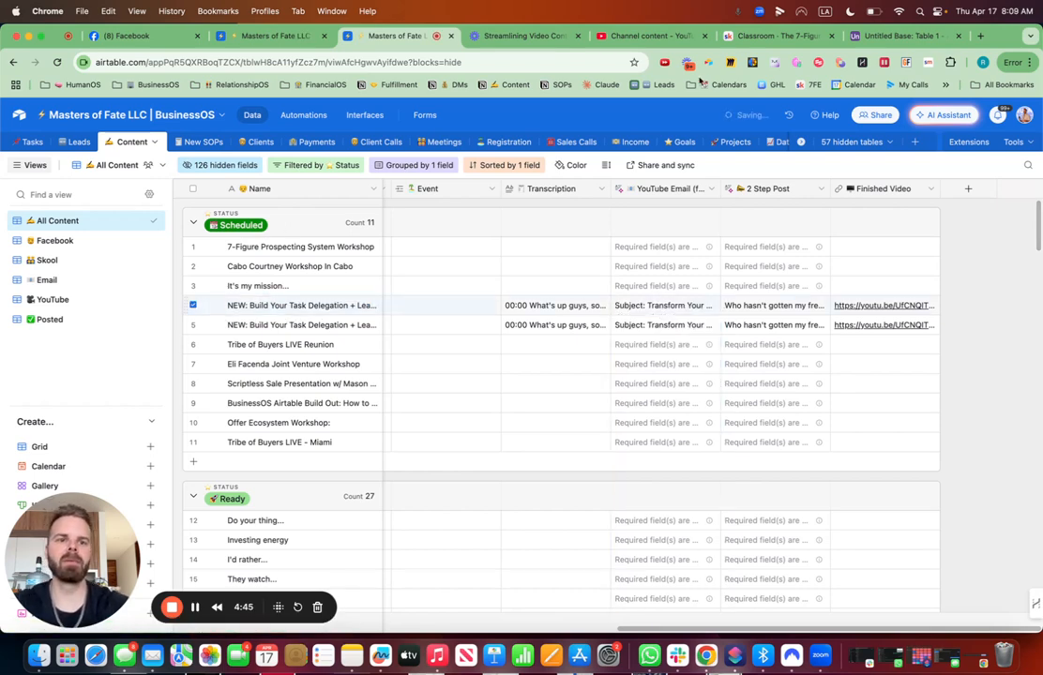
click(896, 36)
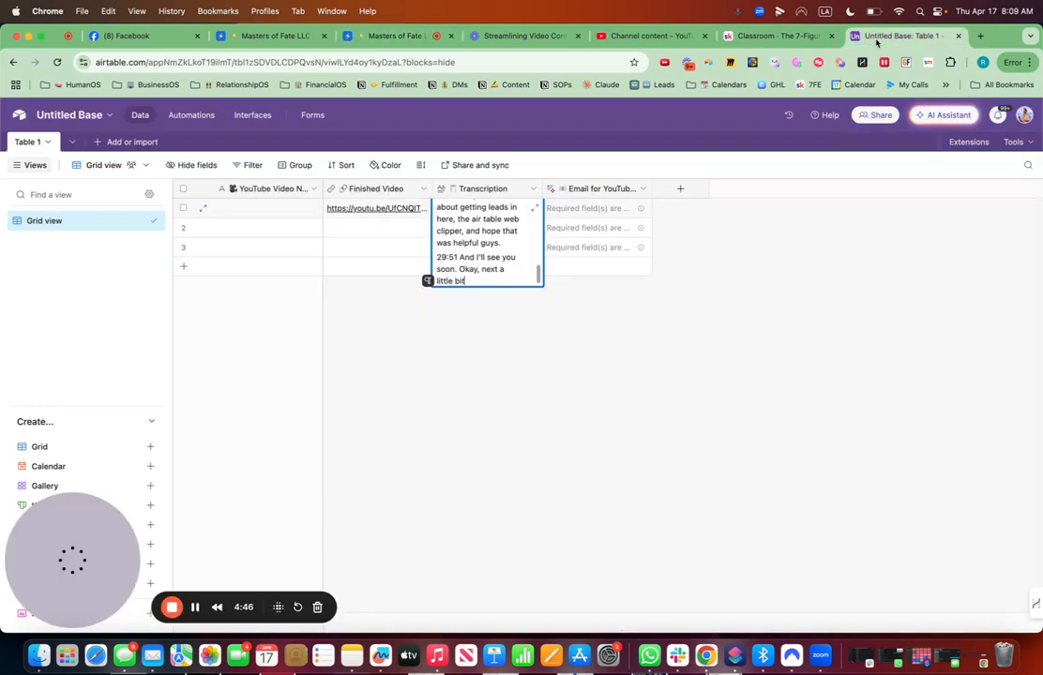
double_click(264, 208)
key(super+v)
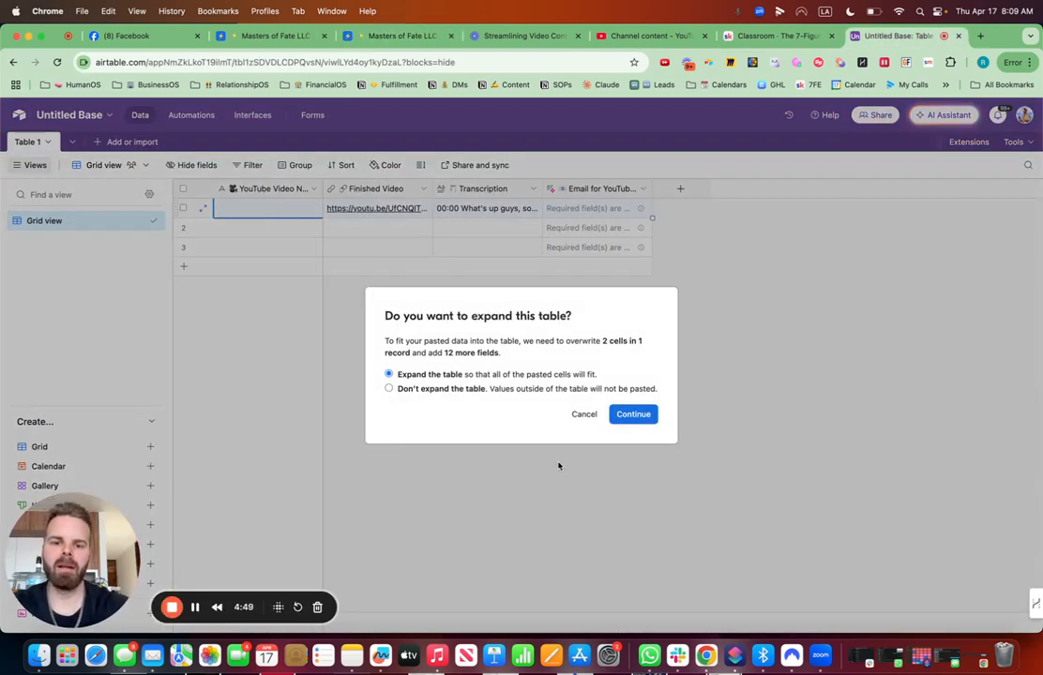
click(581, 413)
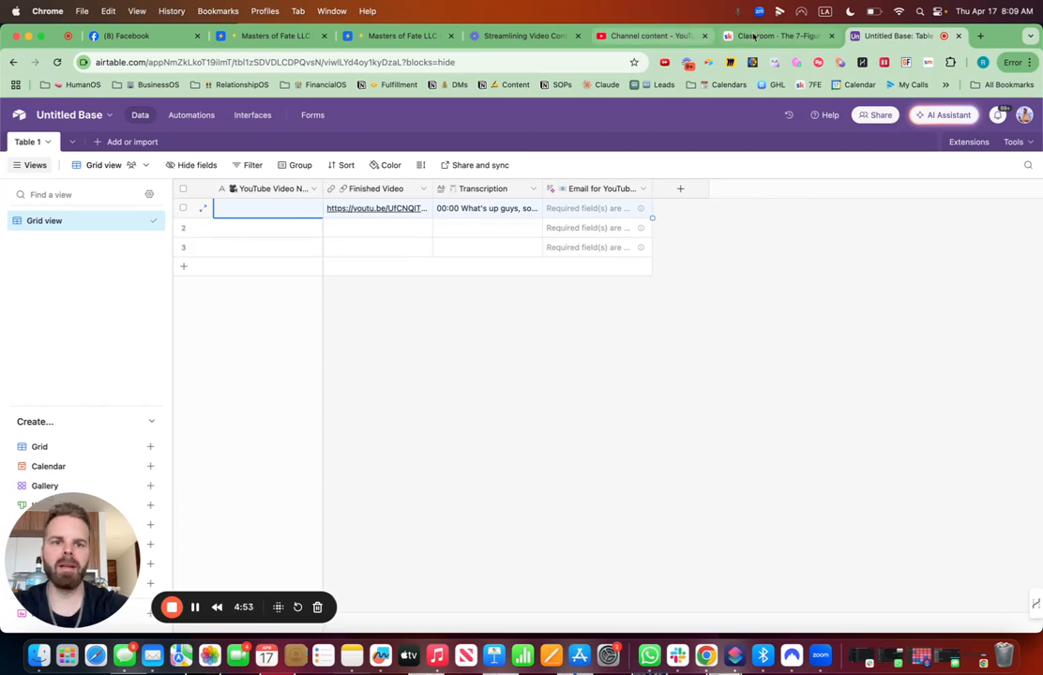
- Copy the video title from the BusinessOS record and paste it into the first record's YouTube Video Name
click(393, 36)
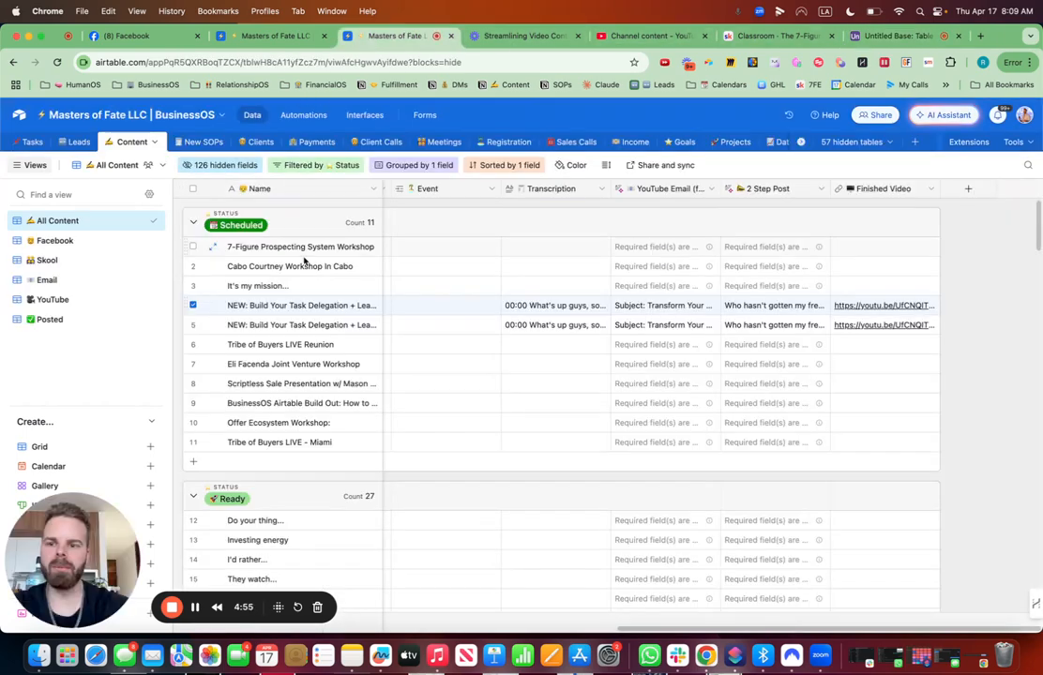
double_click(323, 307)
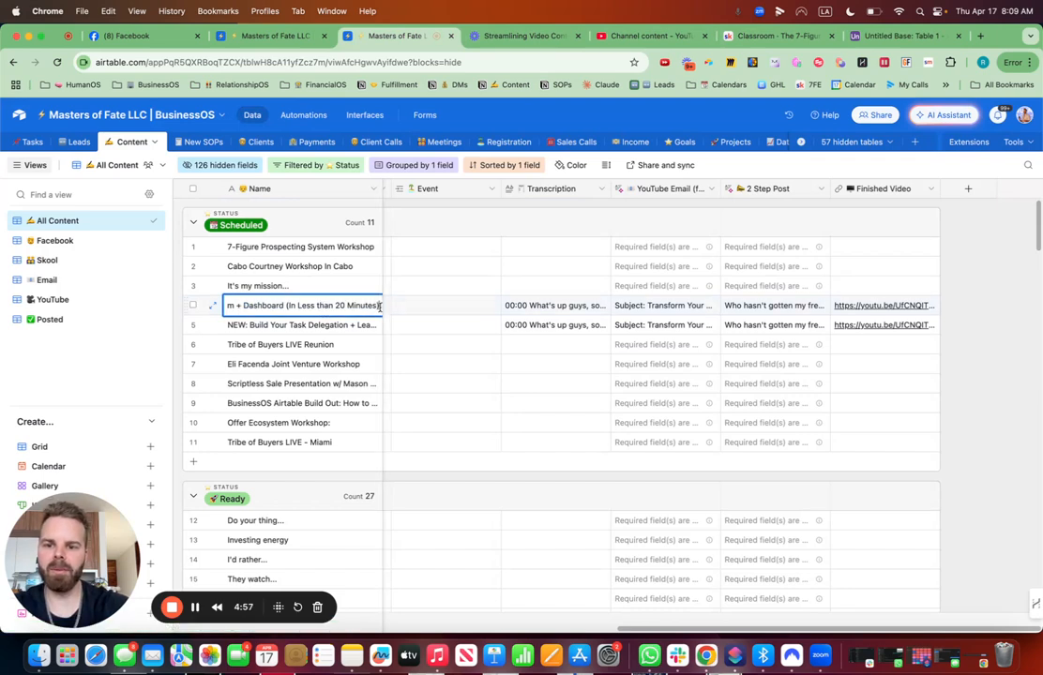
drag(379, 305, 225, 305)
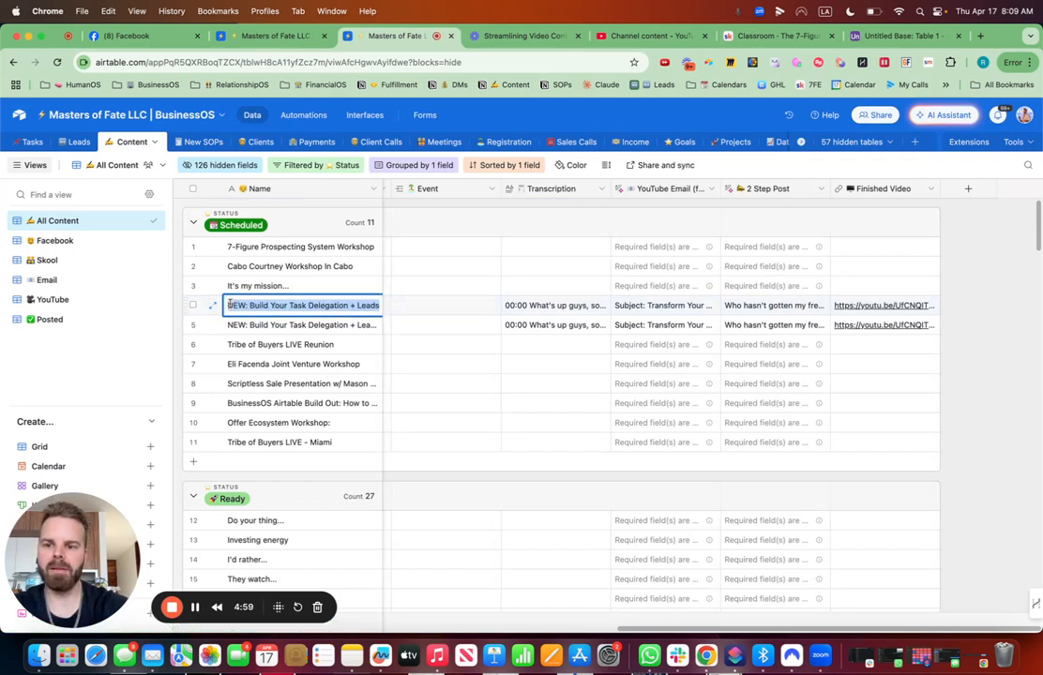
click(900, 36)
click(259, 210)
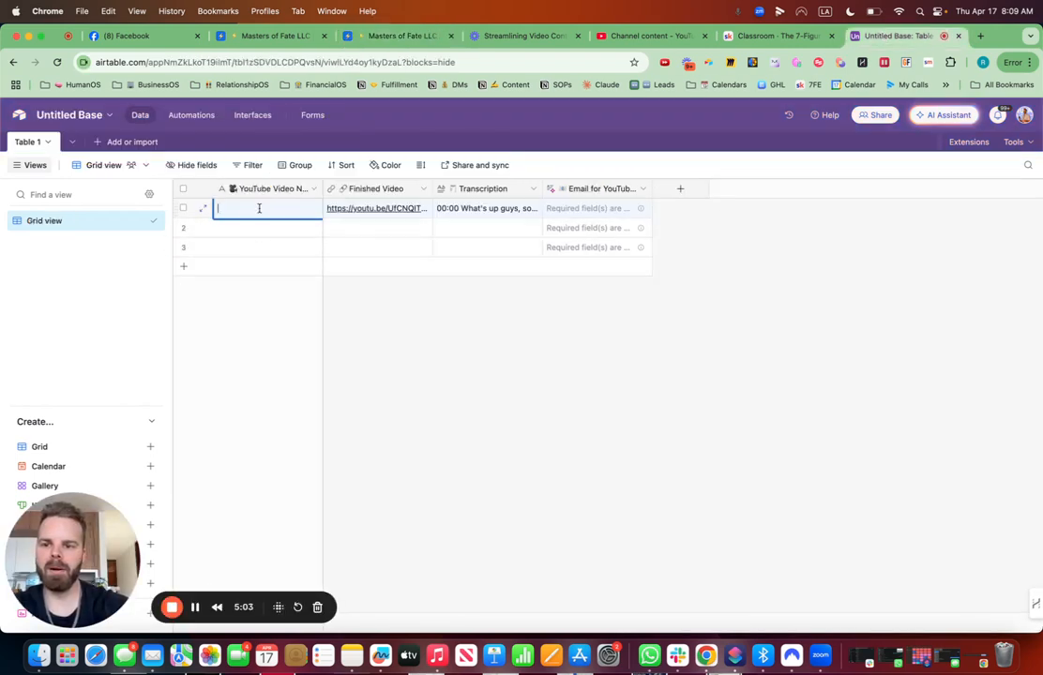
key(super+v)
click(575, 375)
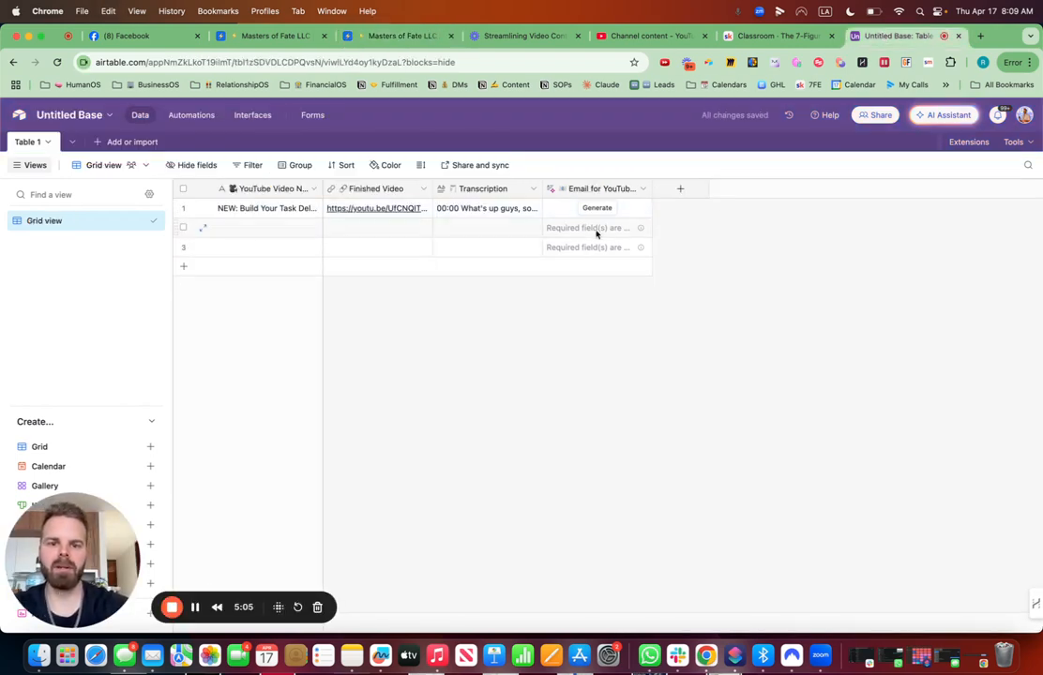
- Expand the first record, generate its Email for YouTube Video content, and review the generated email
click(200, 208)
scroll(476, 428, down, 15)
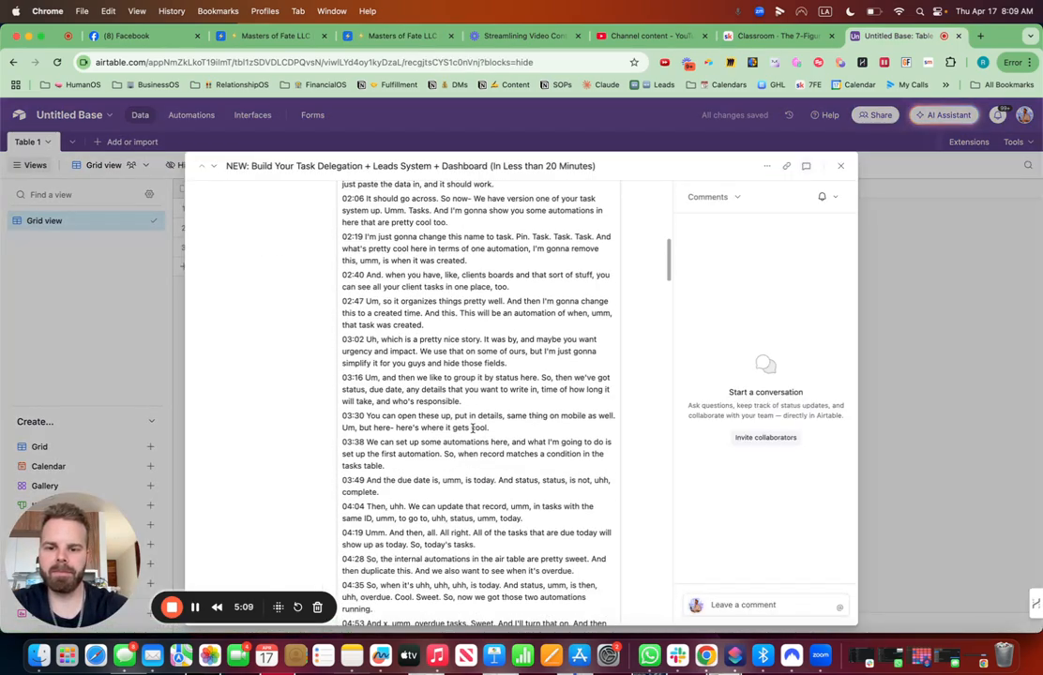
scroll(472, 428, down, 20)
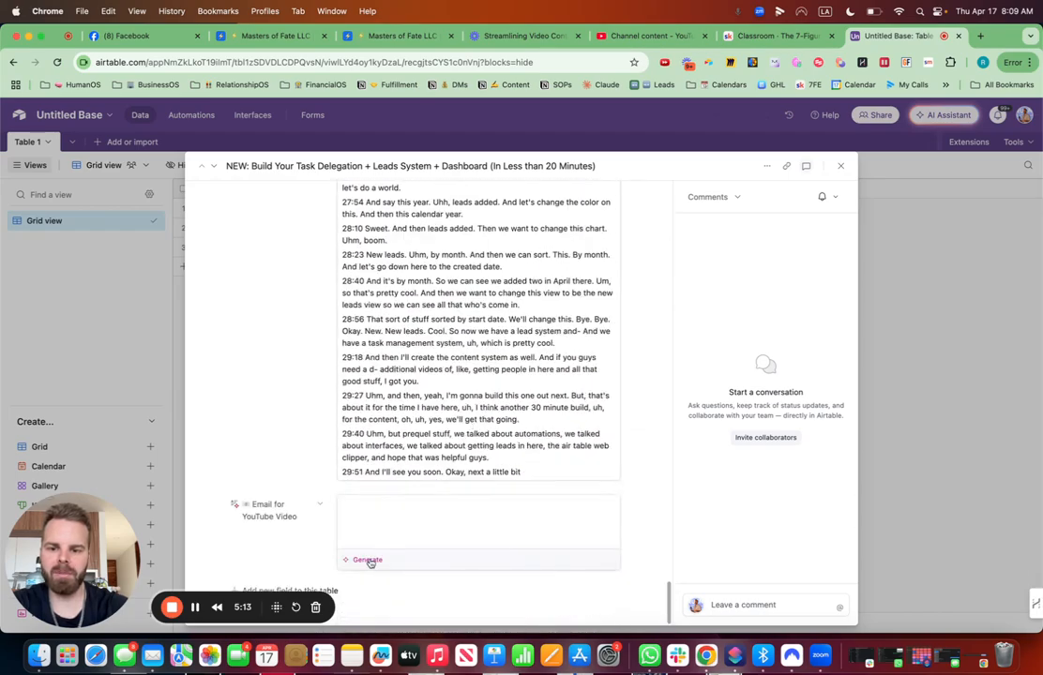
click(368, 561)
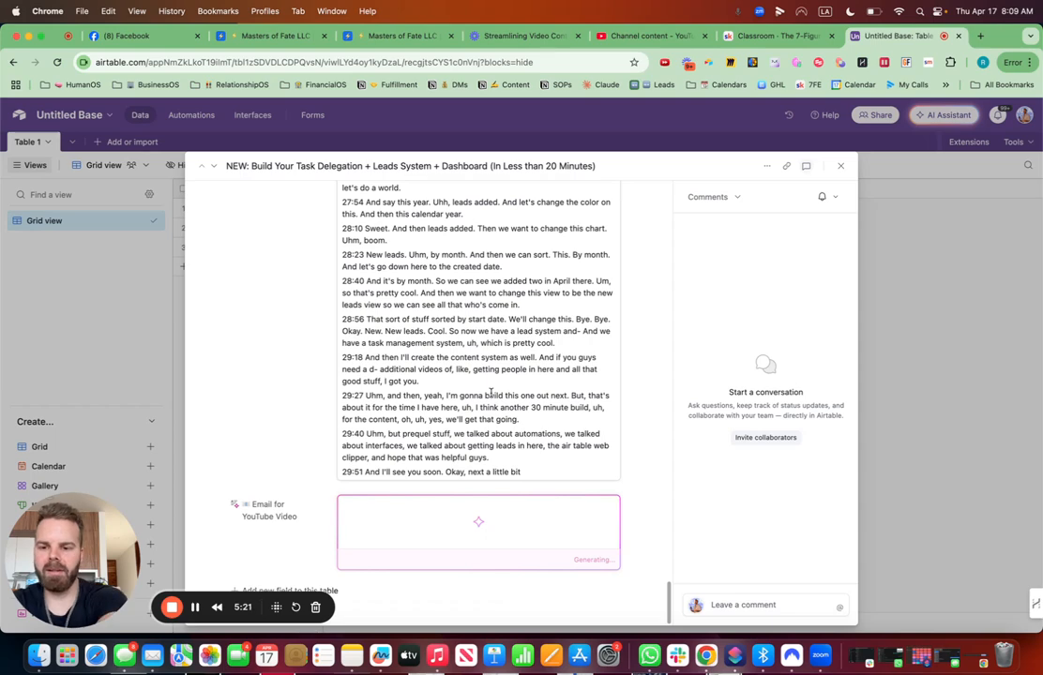
scroll(489, 393, down, 3)
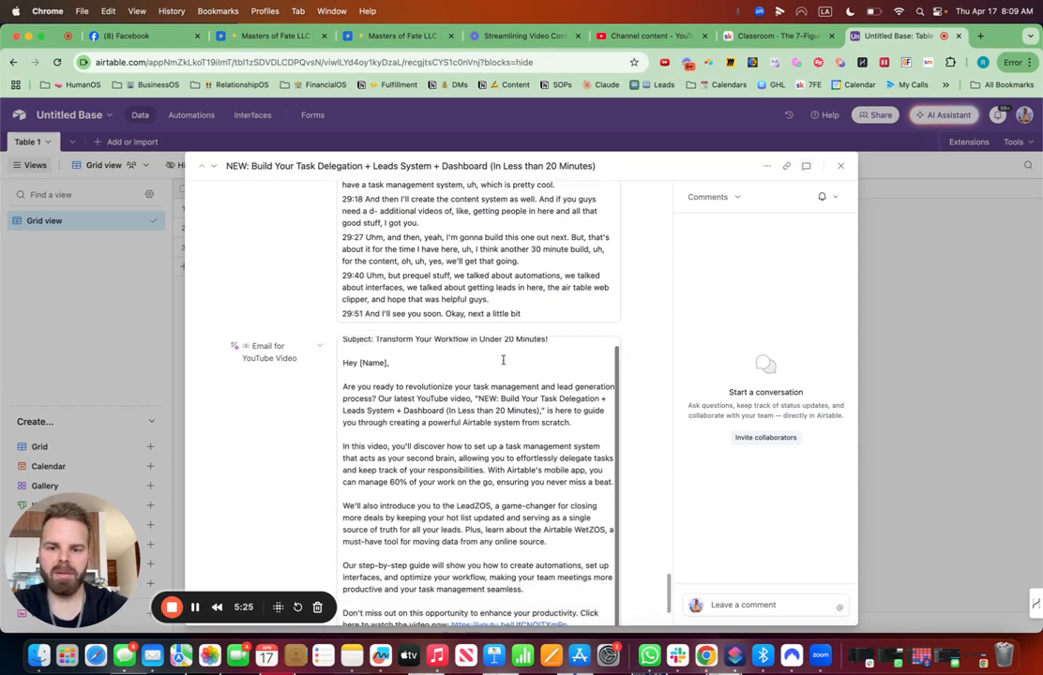
scroll(502, 359, down, 3)
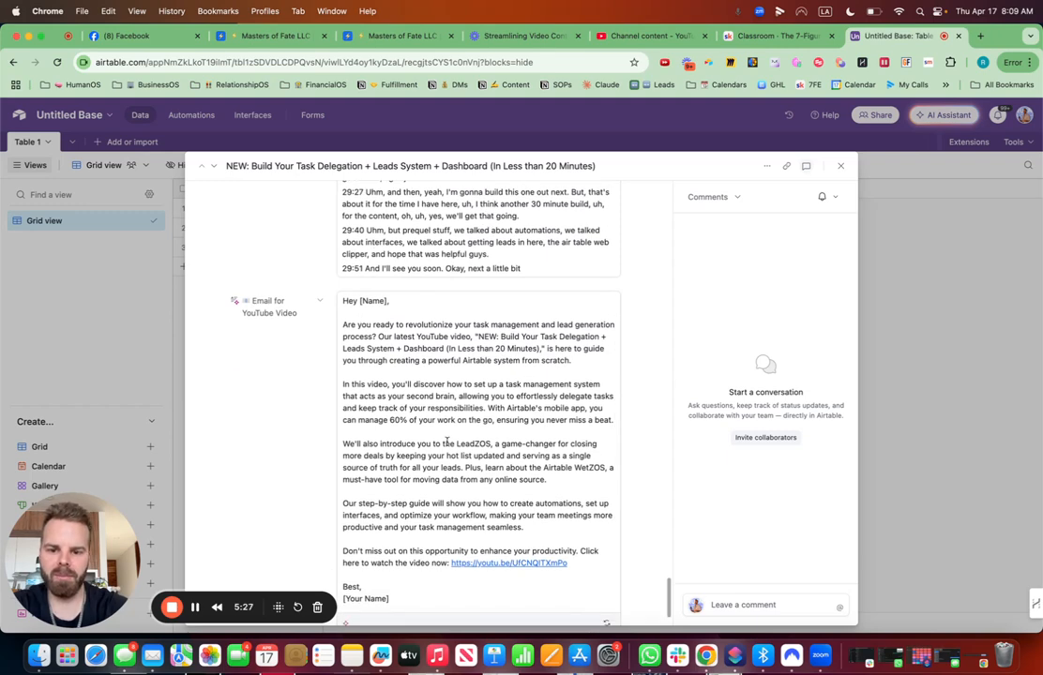
scroll(446, 442, down, 2)
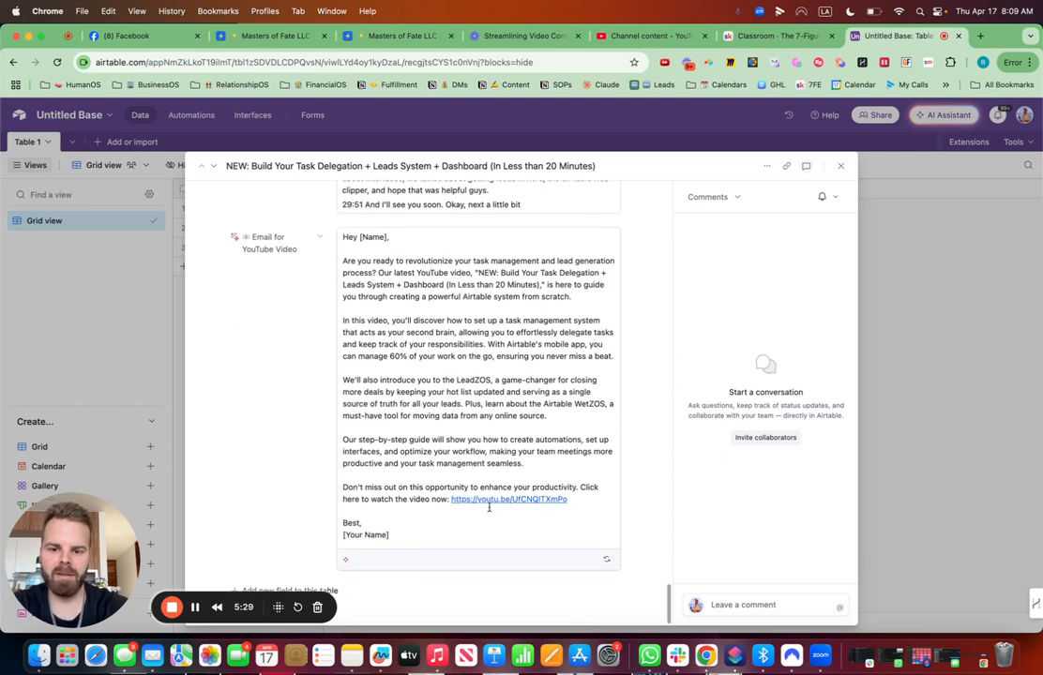
click(841, 166)
- Rename the table to ContentOS with a writing-hand emoji prefix
click(50, 142)
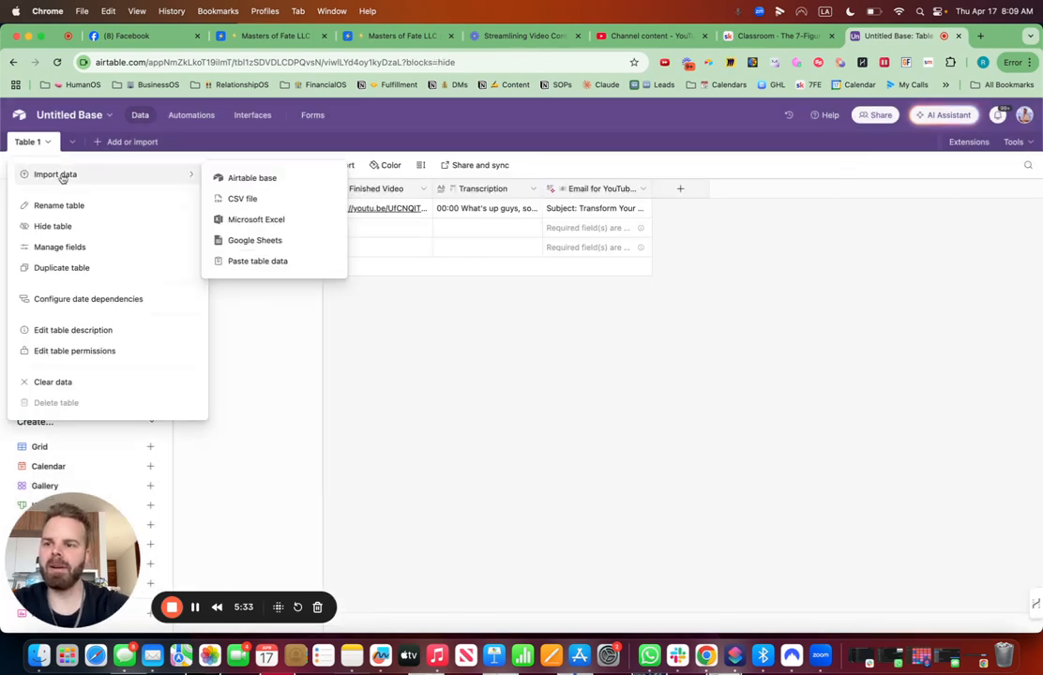
click(61, 207)
key(ctrl+super+space)
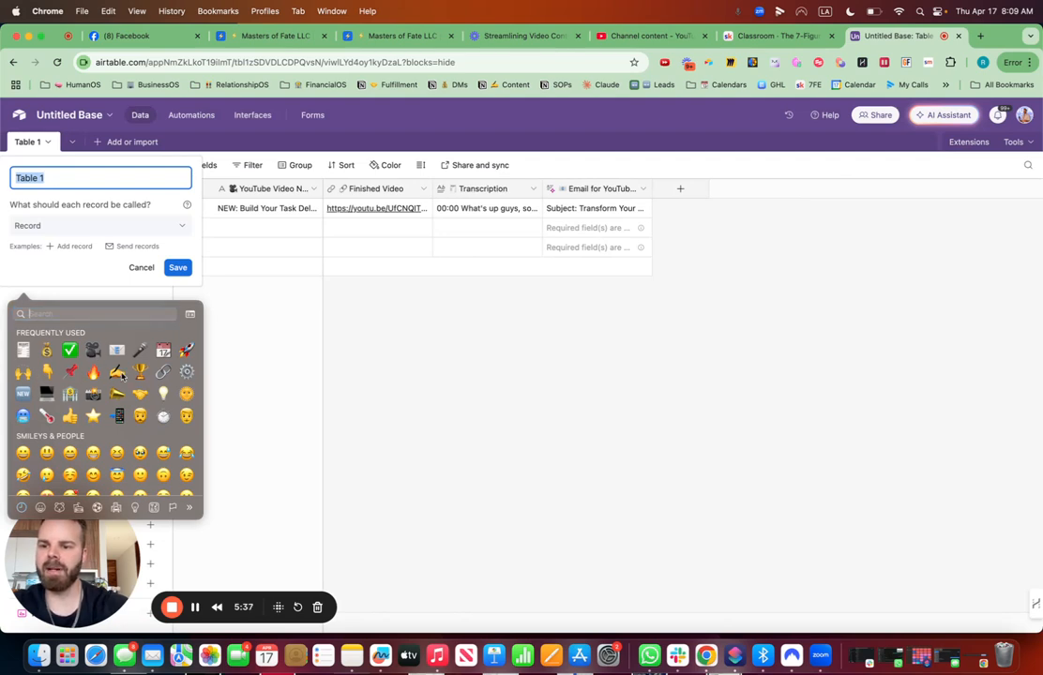
click(116, 372)
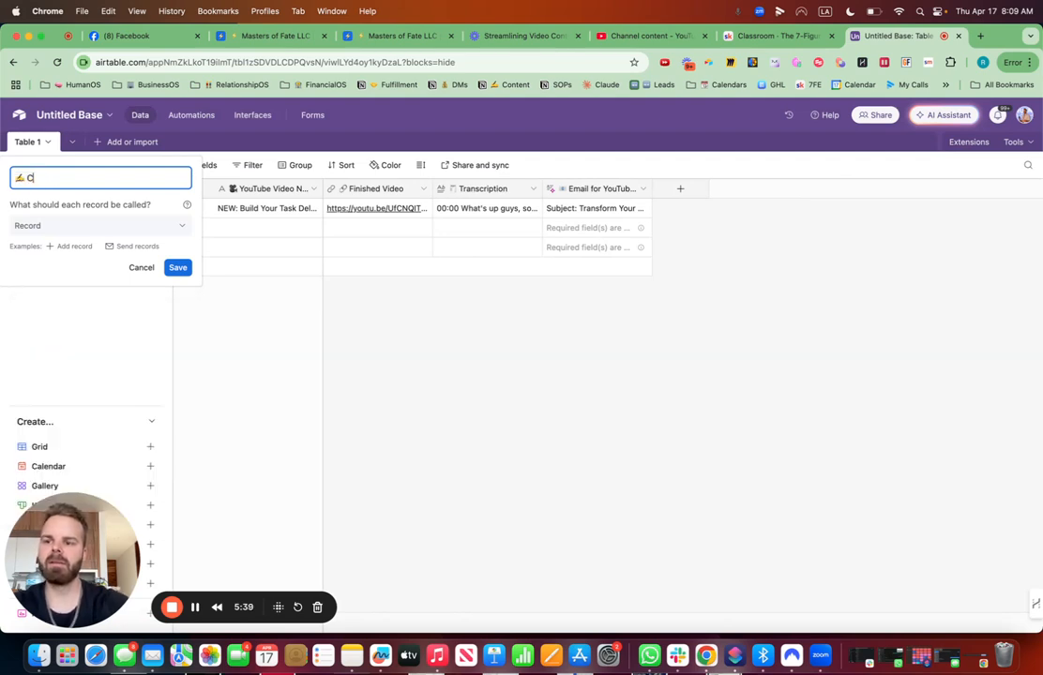
text(ContentOS)
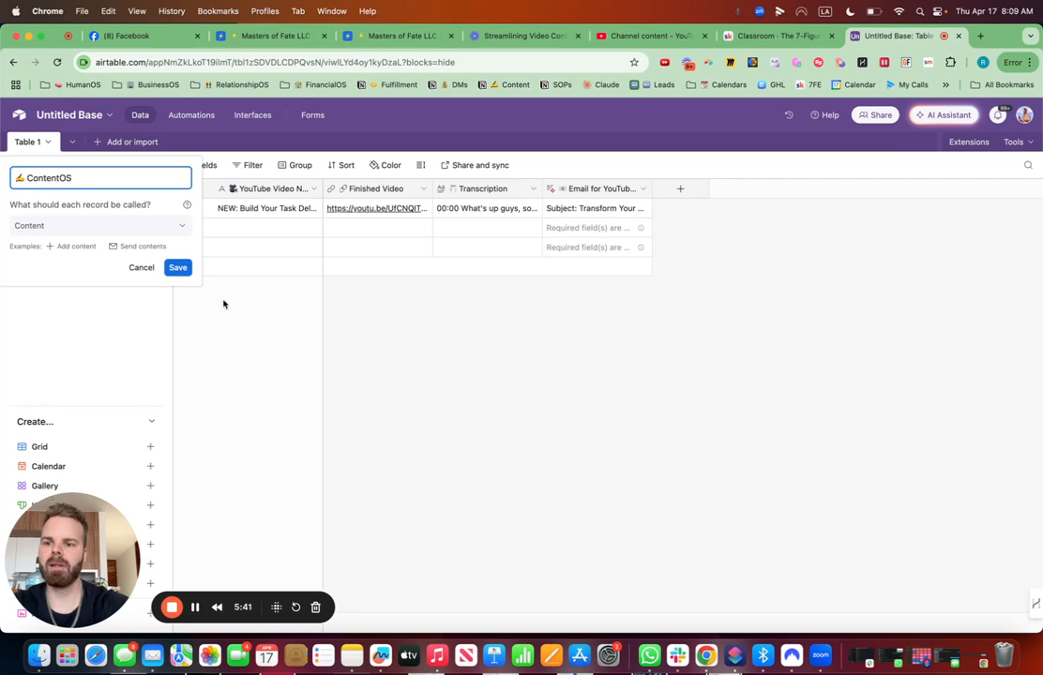
click(178, 268)
- Delete the two empty records below the first one
click(183, 227)
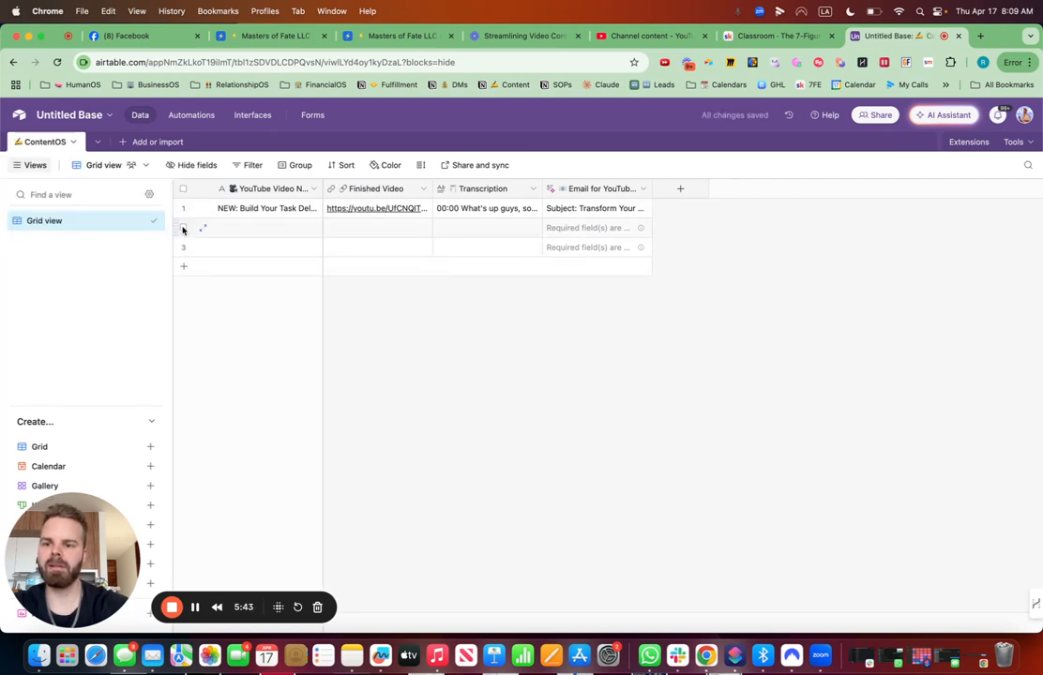
click(183, 246)
right_click(183, 247)
click(249, 326)
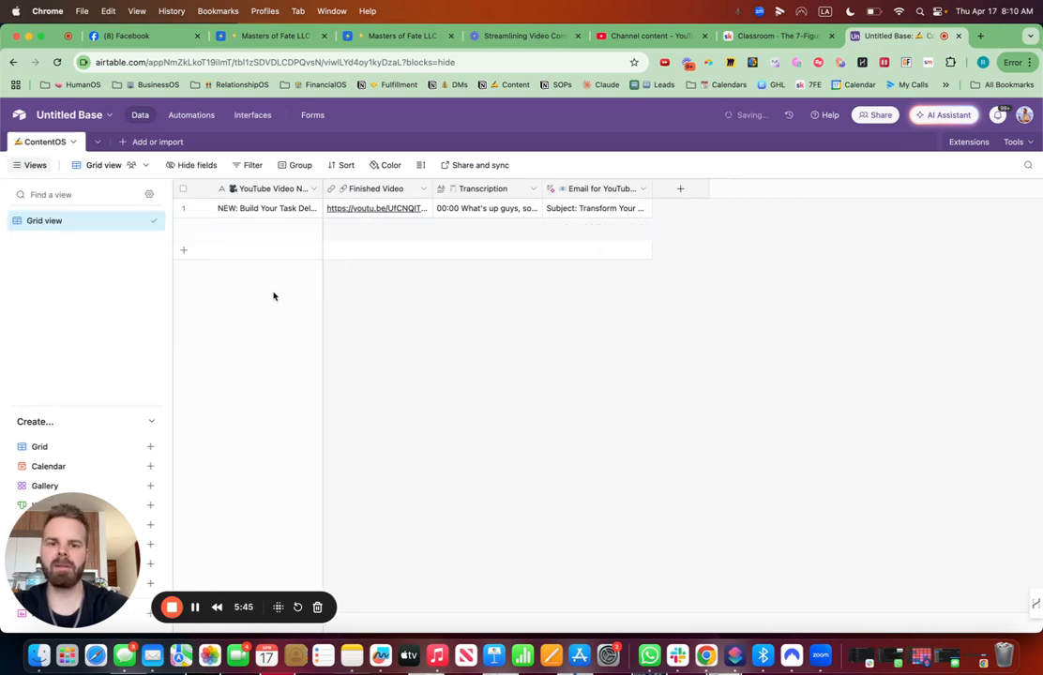
- Rename the grid view to YouTube Video Content with a movie-camera emoji prefix
click(683, 190)
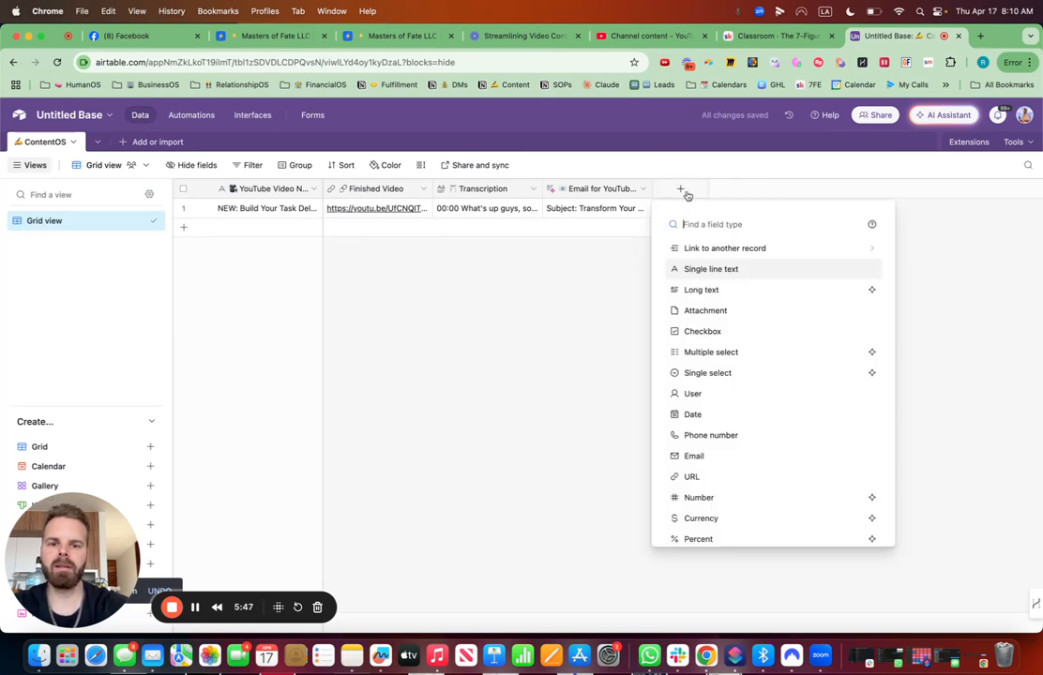
click(545, 367)
click(146, 220)
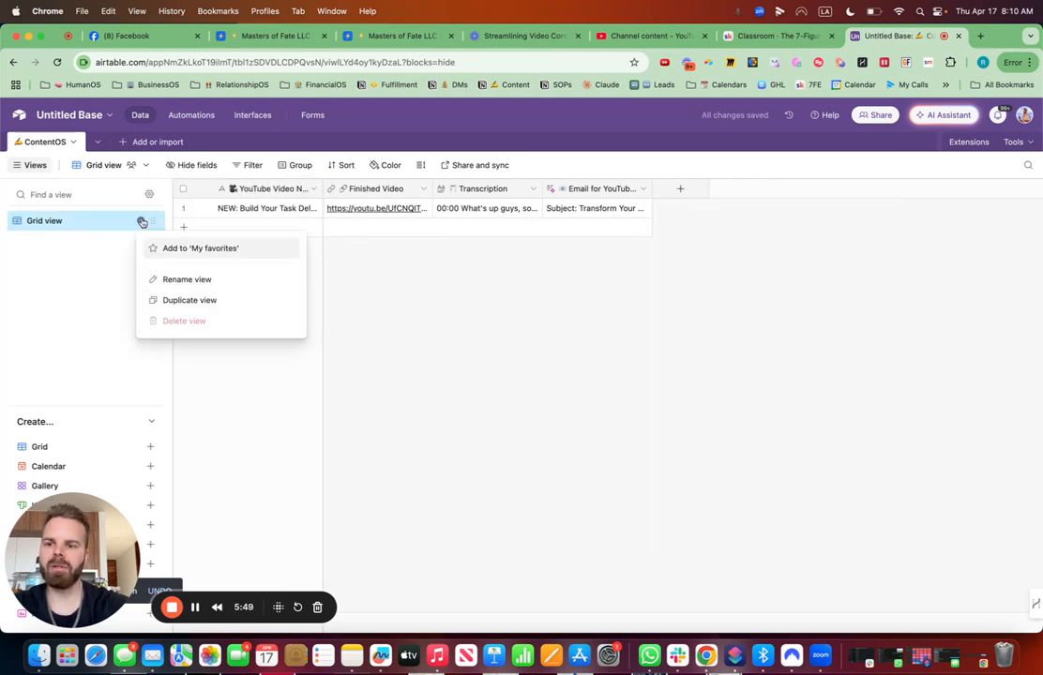
click(200, 280)
key(ctrl+super+space)
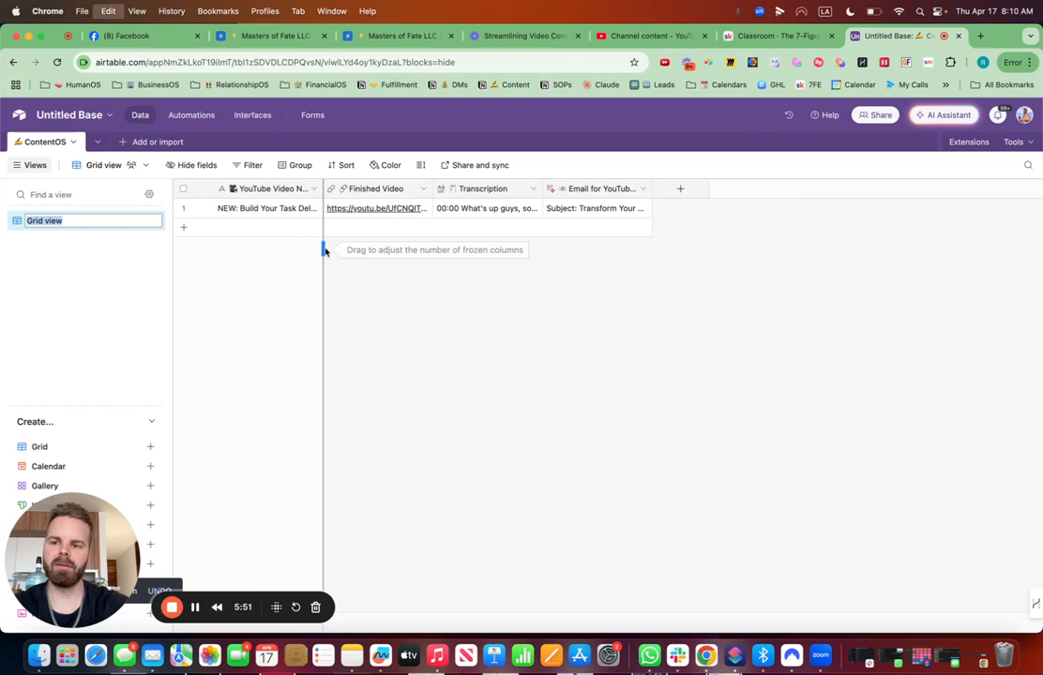
click(189, 328)
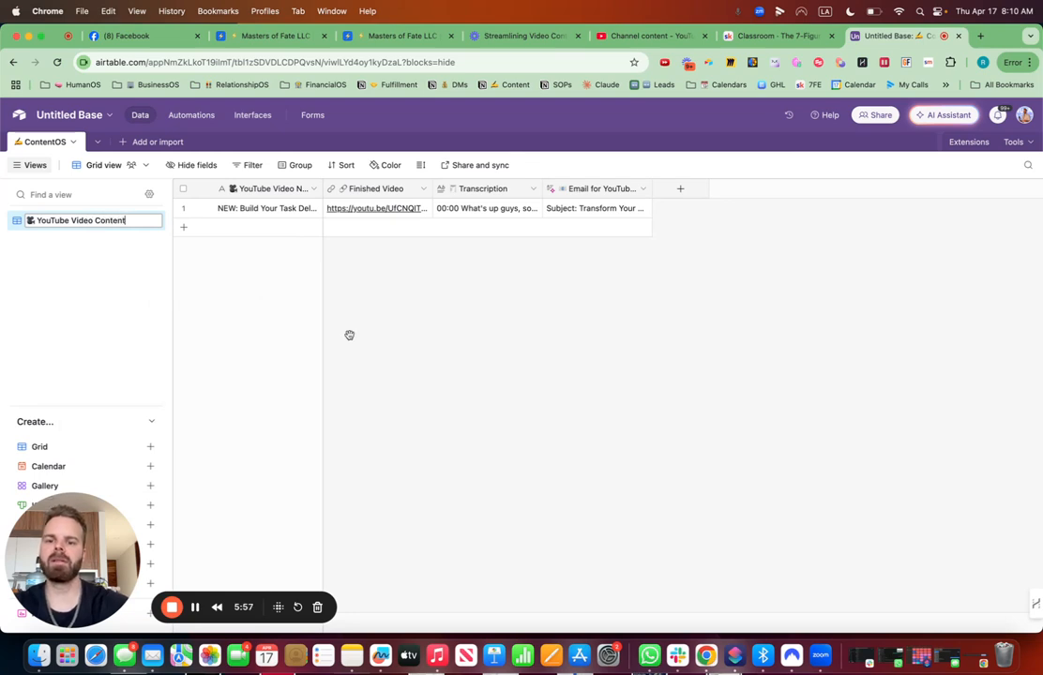
key(Return)
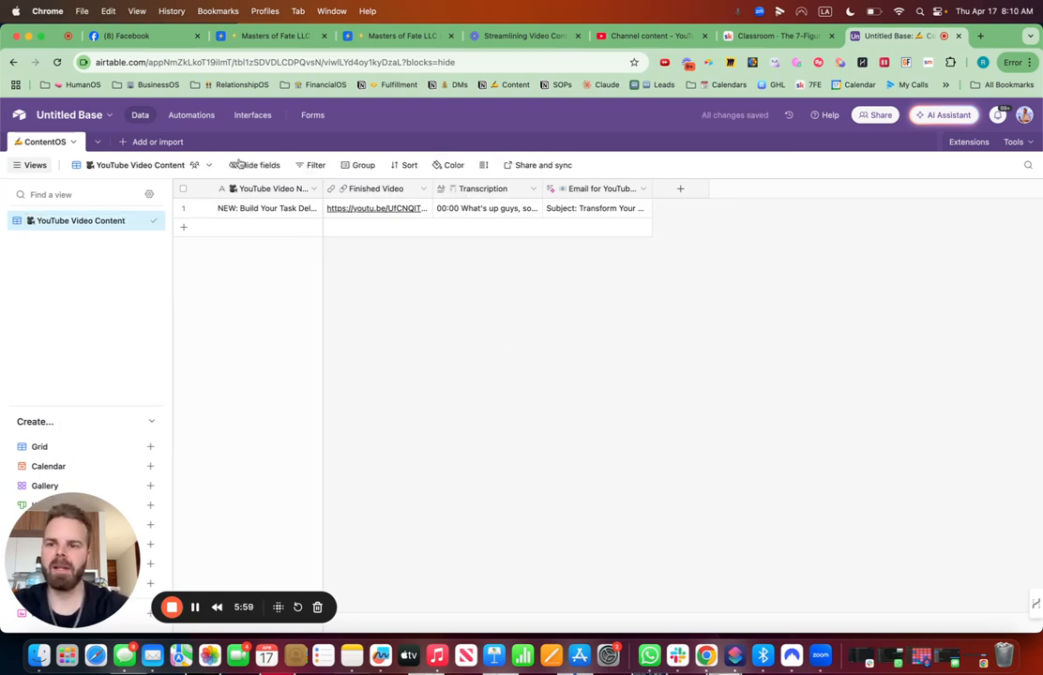
- Start building a new interface and name it ContentOS with a trophy emoji prefix
click(256, 115)
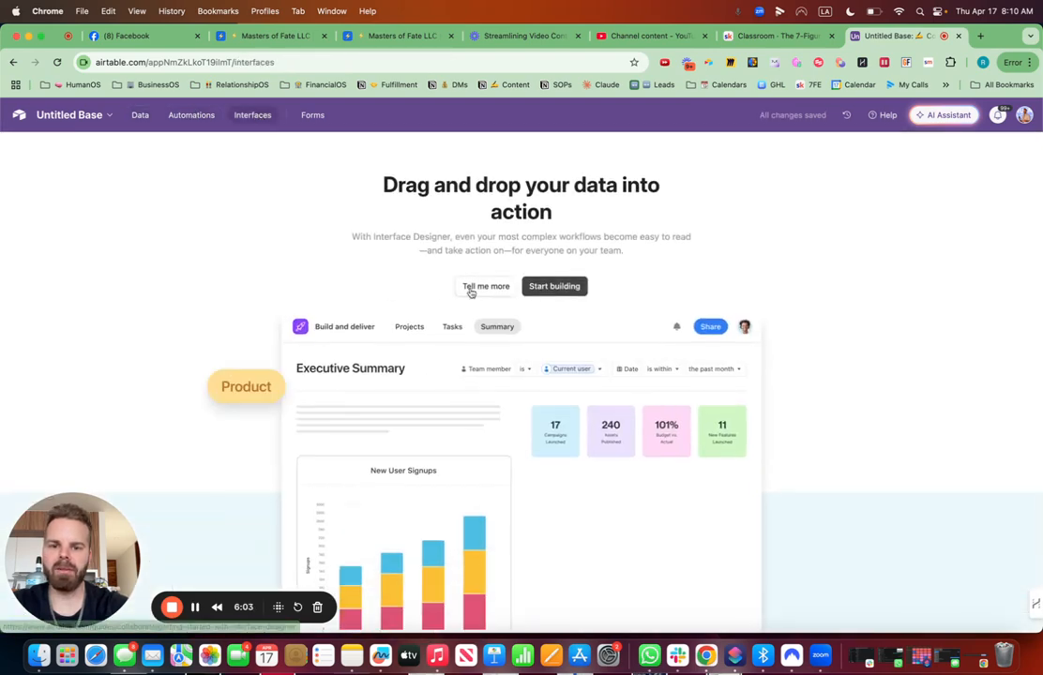
click(557, 288)
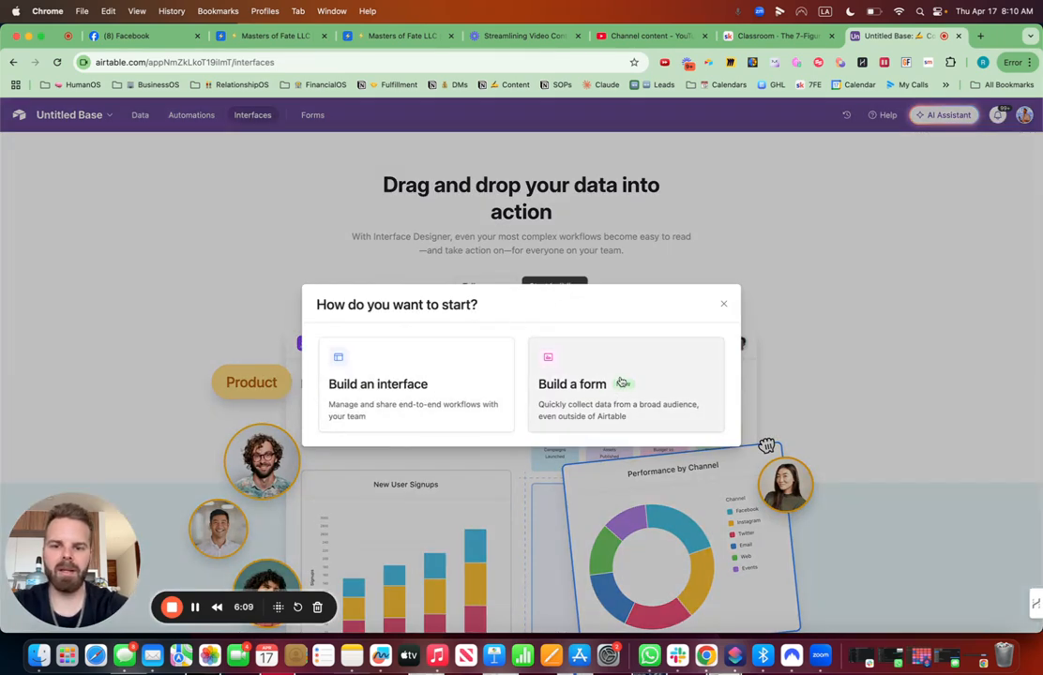
click(454, 388)
drag(461, 315, 391, 315)
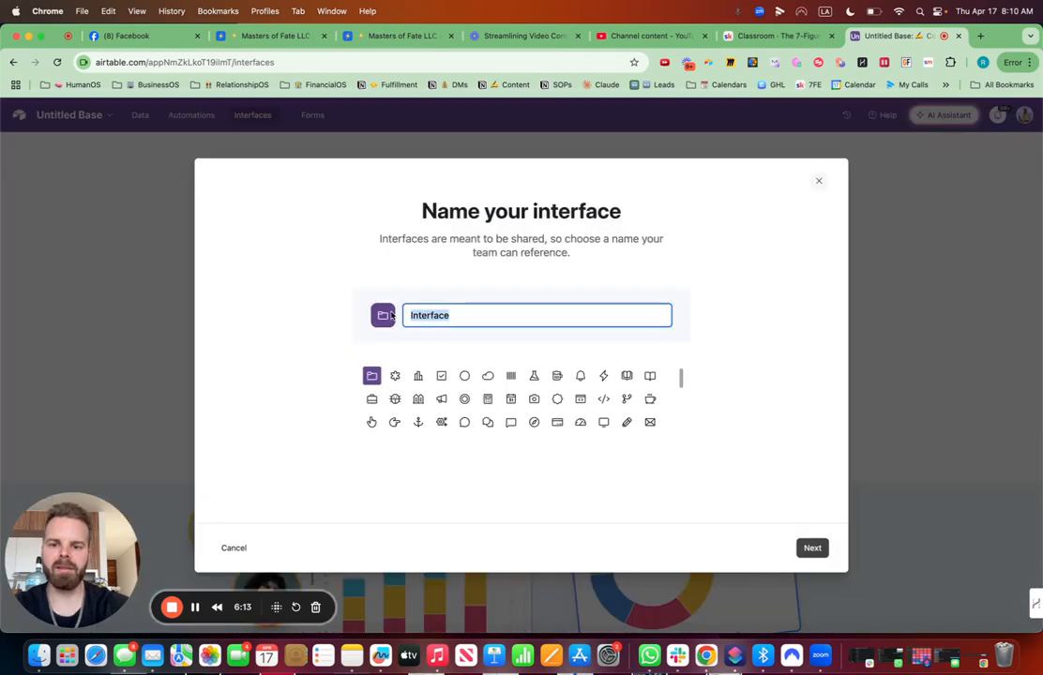
key(ctrl+super+space)
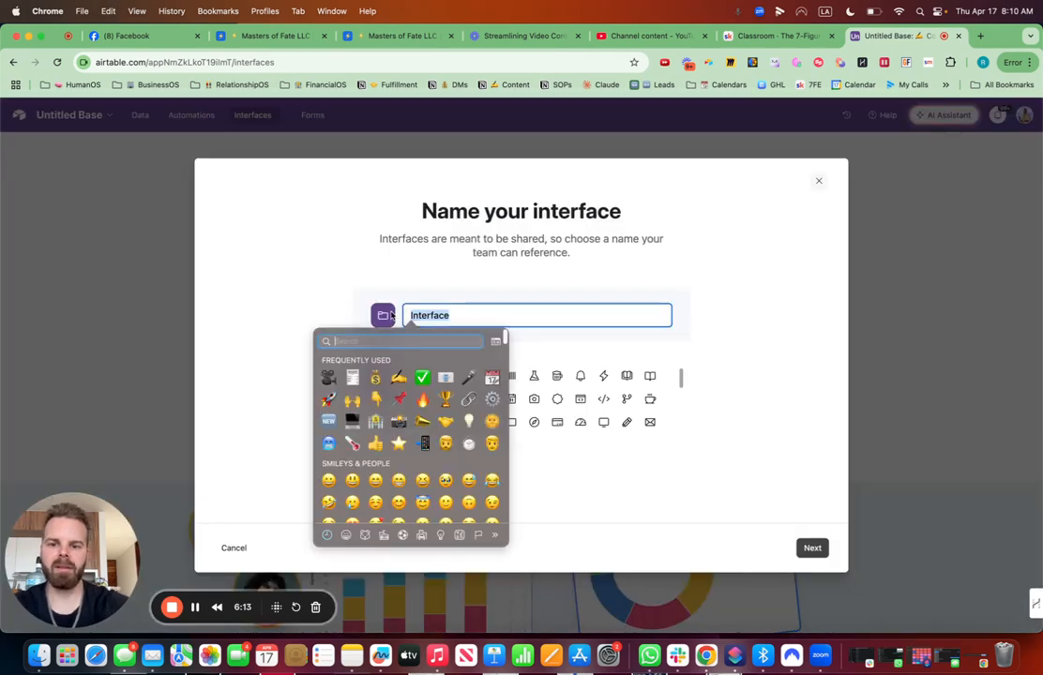
click(445, 399)
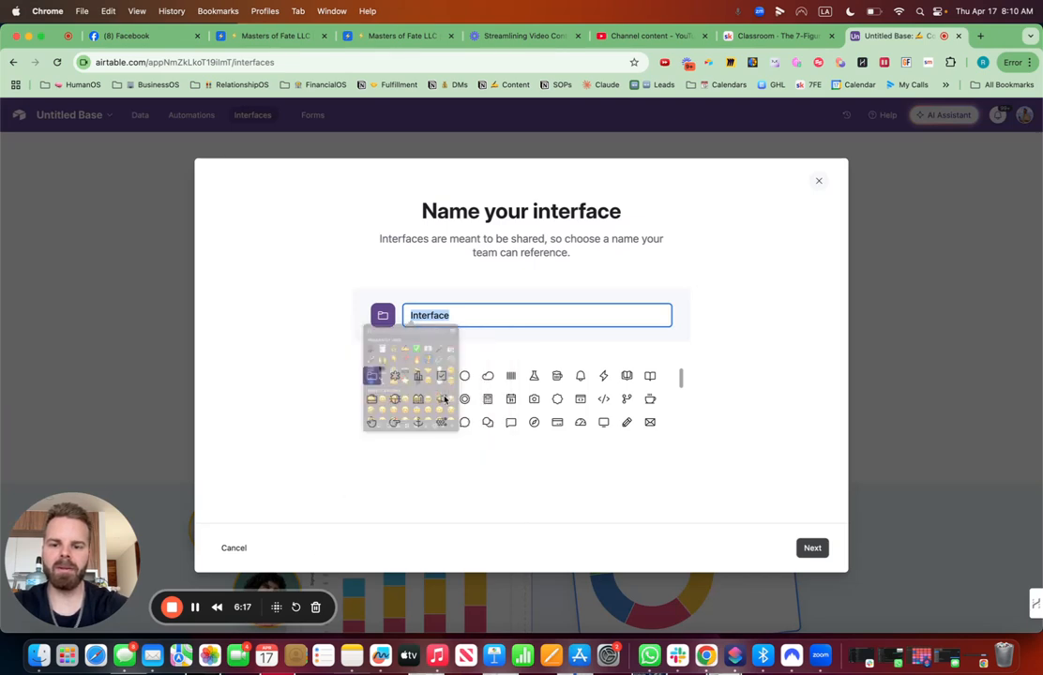
click(371, 376)
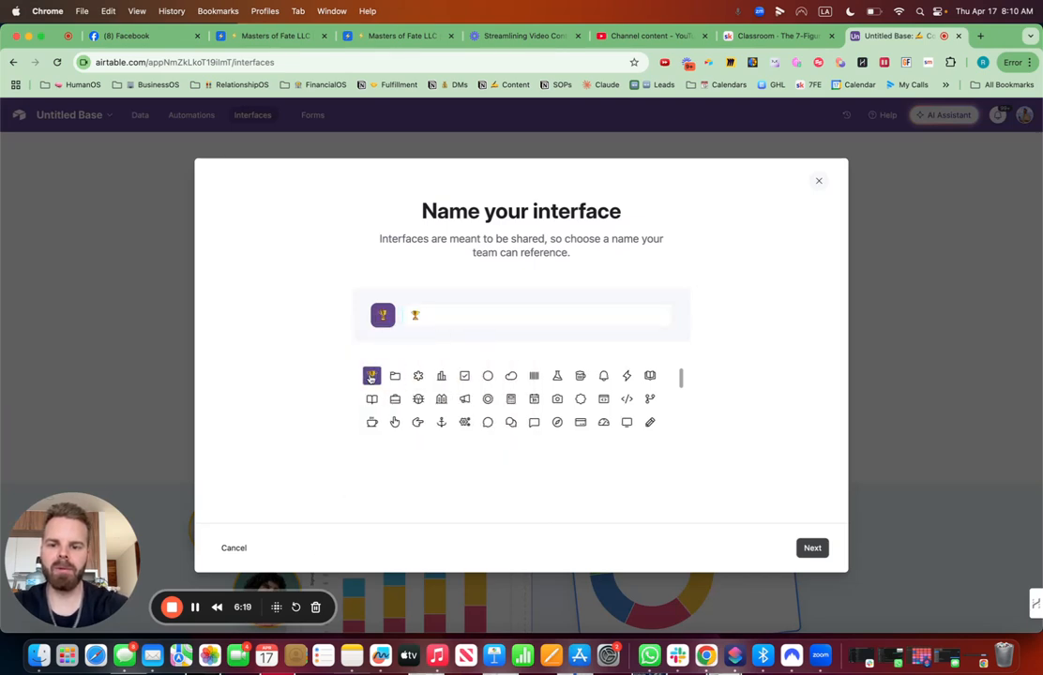
click(456, 305)
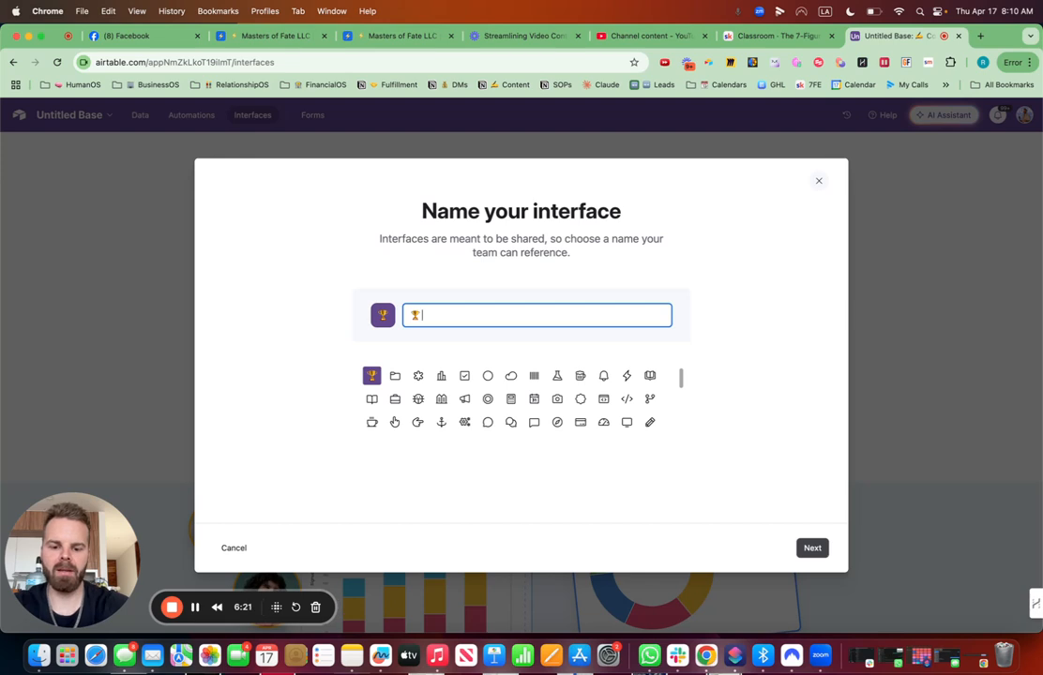
text(ContentOS)
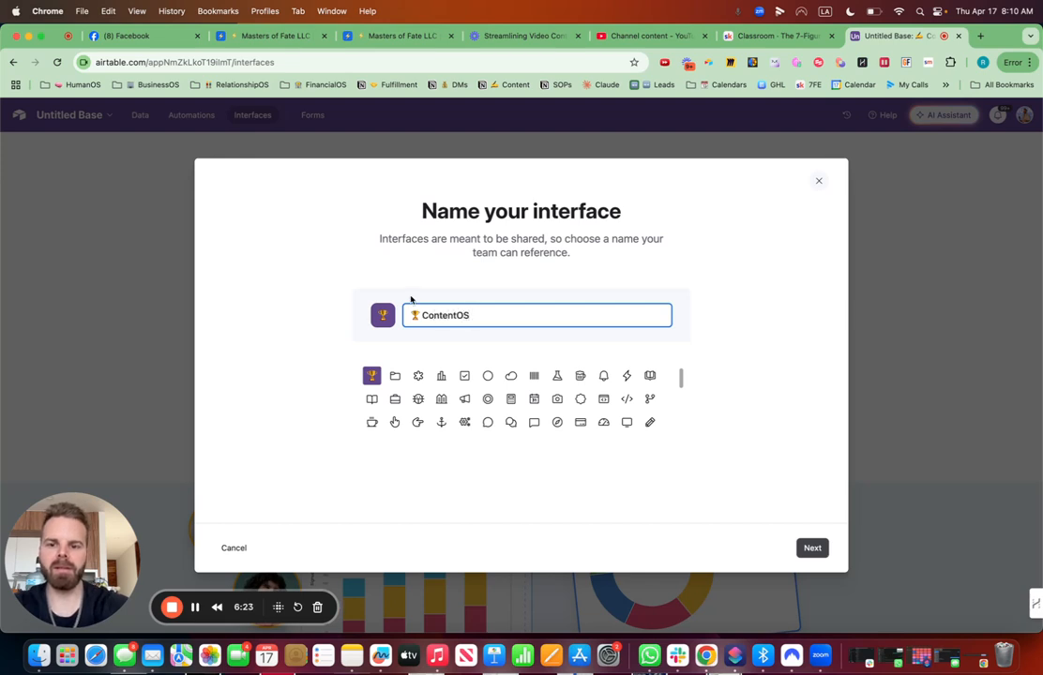
- Replace the interface name's trophy emoji with a writing-hand emoji and continue
click(418, 313)
key(BackSpace)
key(ctrl+super+space)
text(w)
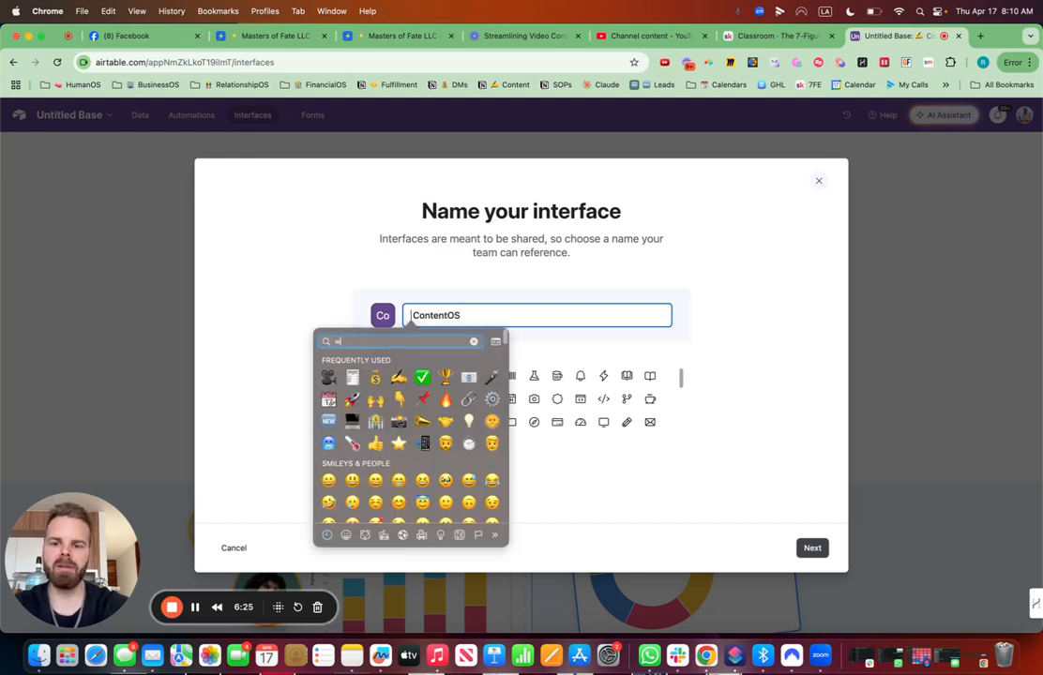
text(rite)
click(330, 363)
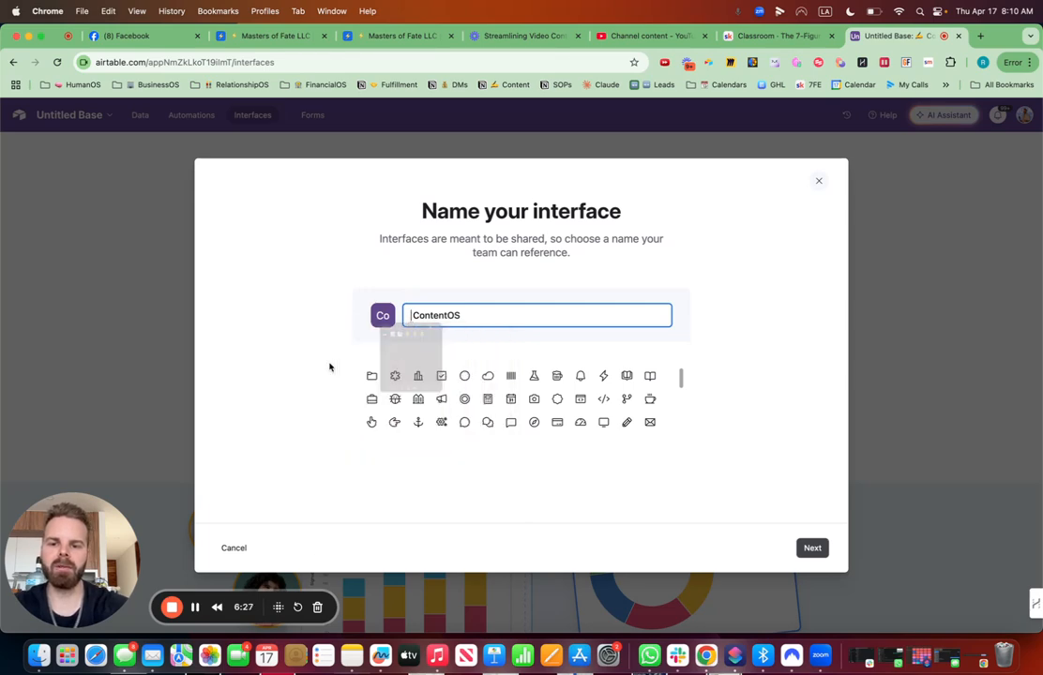
click(812, 547)
- Choose the Blank layout for the new interface
scroll(274, 487, down, 3)
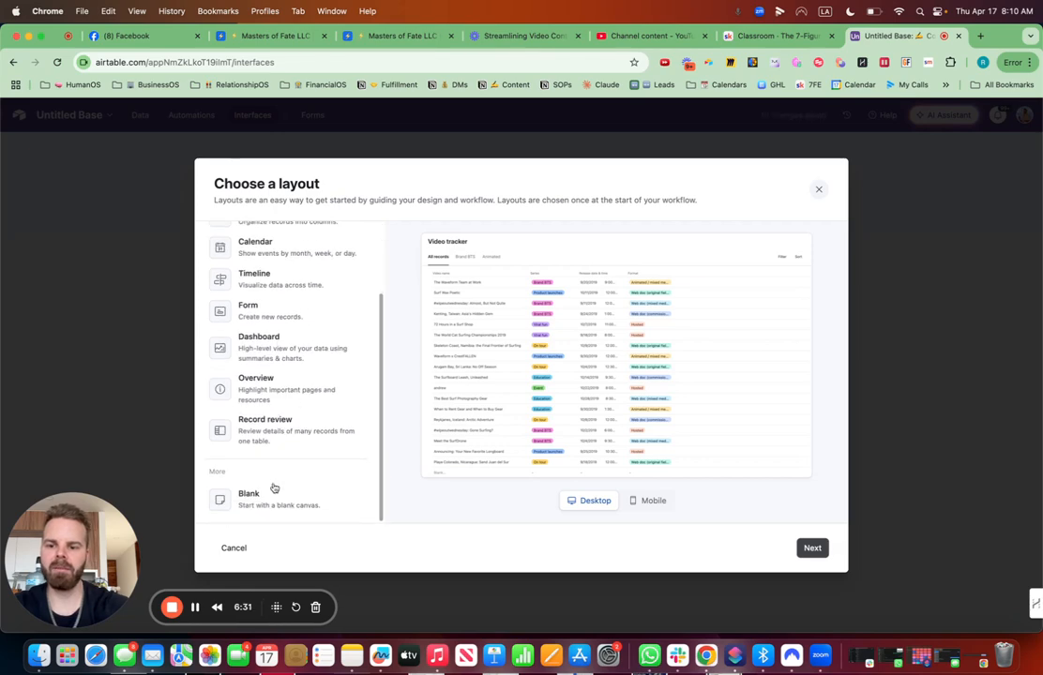
click(274, 489)
click(811, 549)
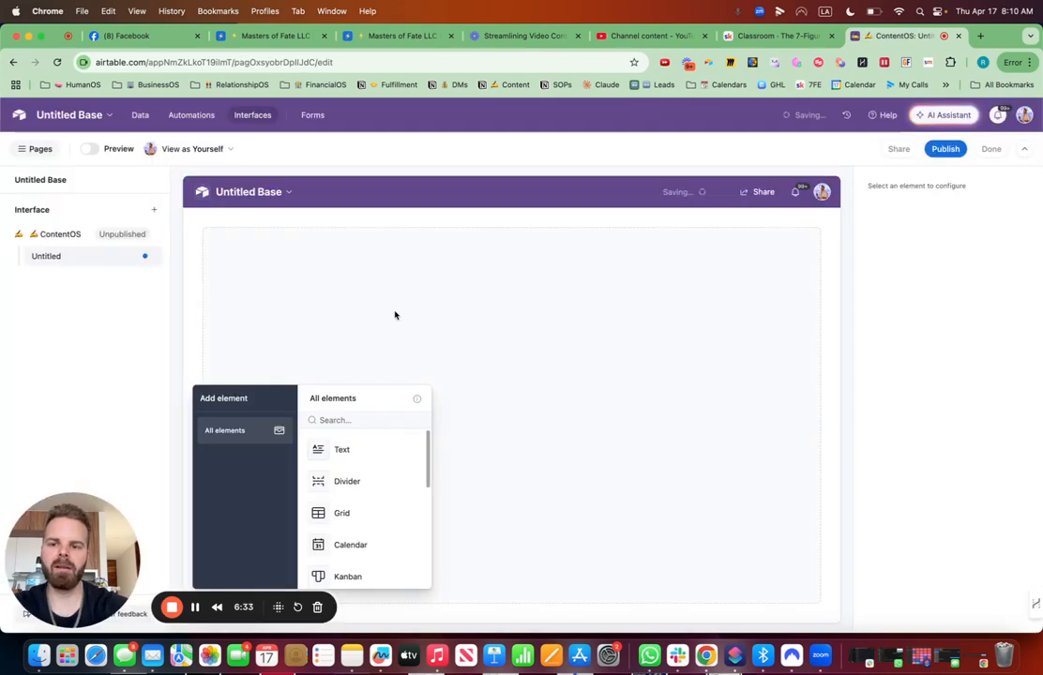
- Add a Grid element sourced from the ContentOS table, copying settings from the YouTube Video Content view
drag(352, 515, 383, 433)
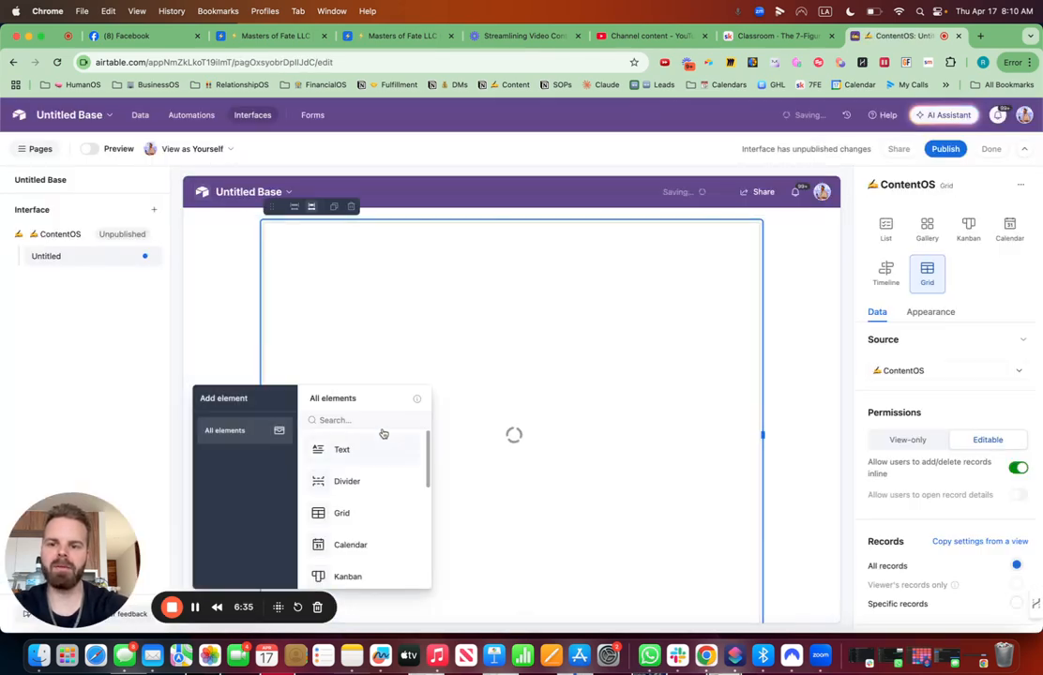
click(912, 371)
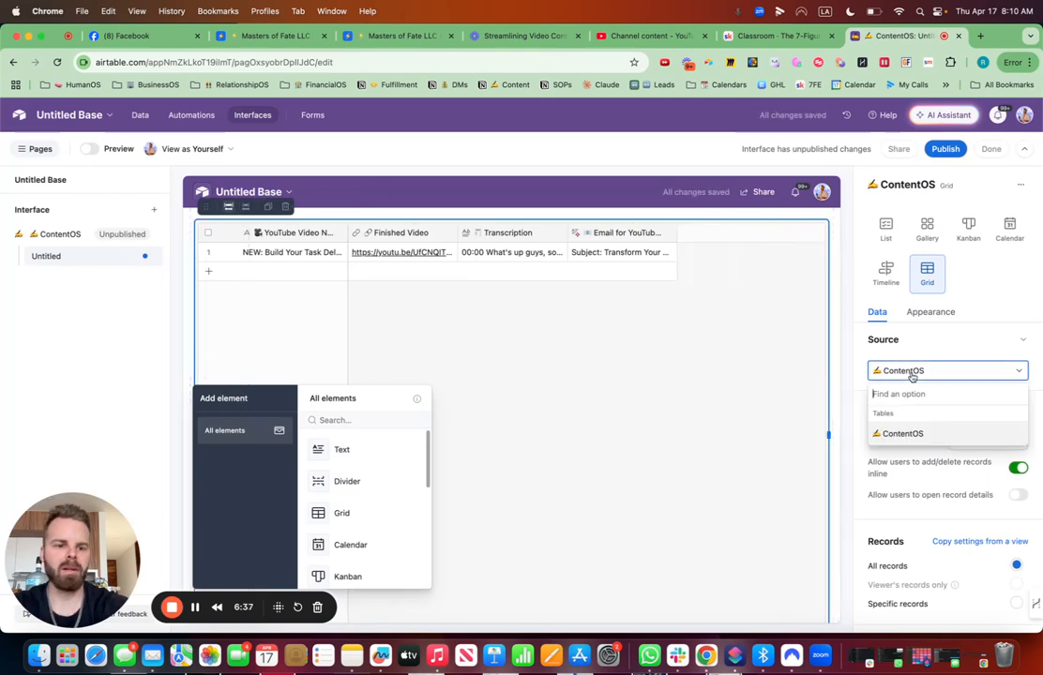
click(916, 433)
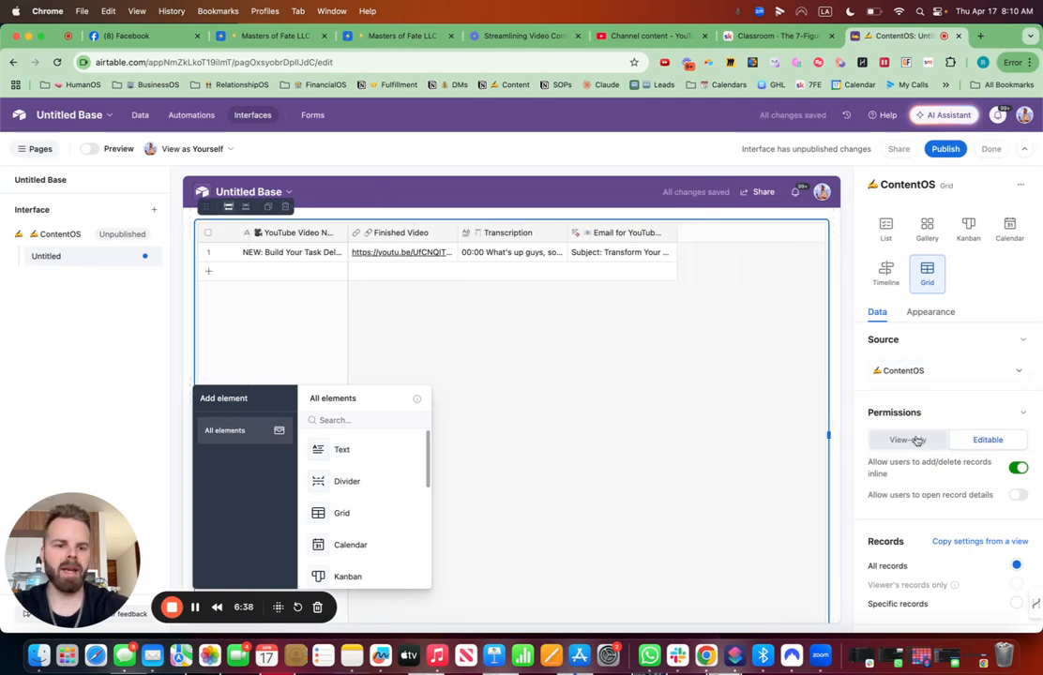
scroll(934, 478, down, 2)
click(955, 478)
click(882, 518)
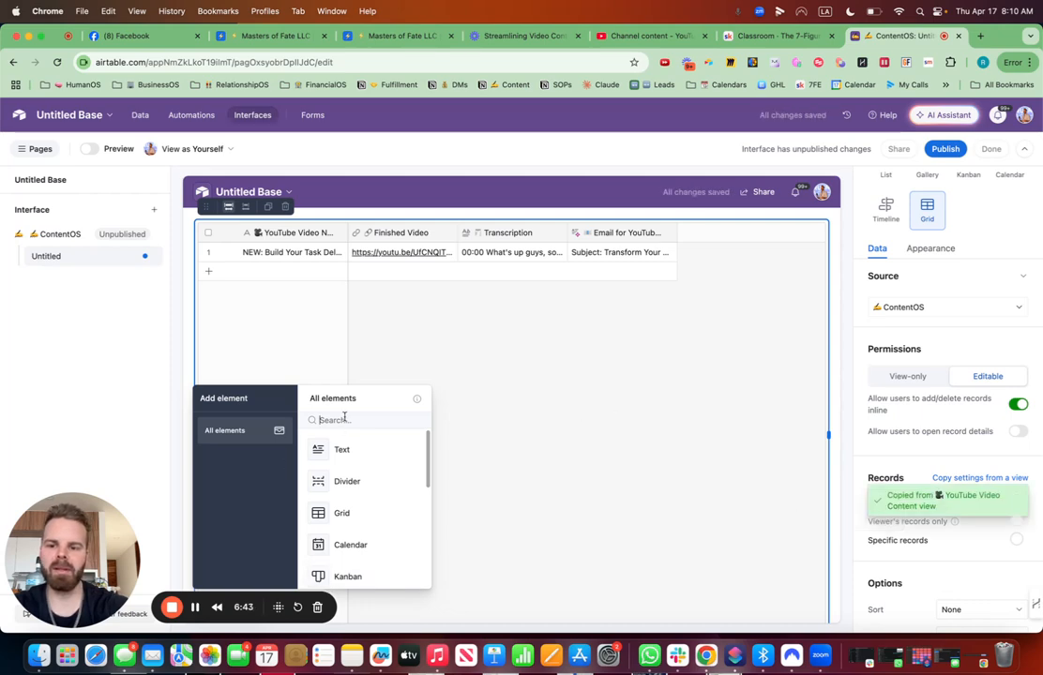
- Add a Filter element above the grid
text(filt)
click(363, 444)
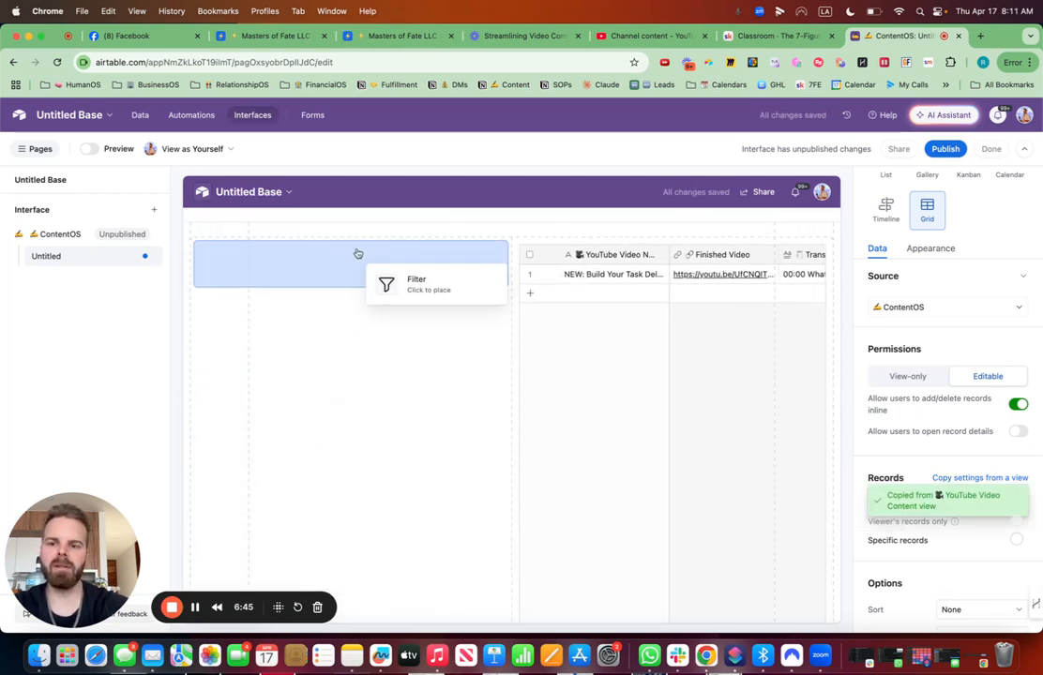
click(361, 201)
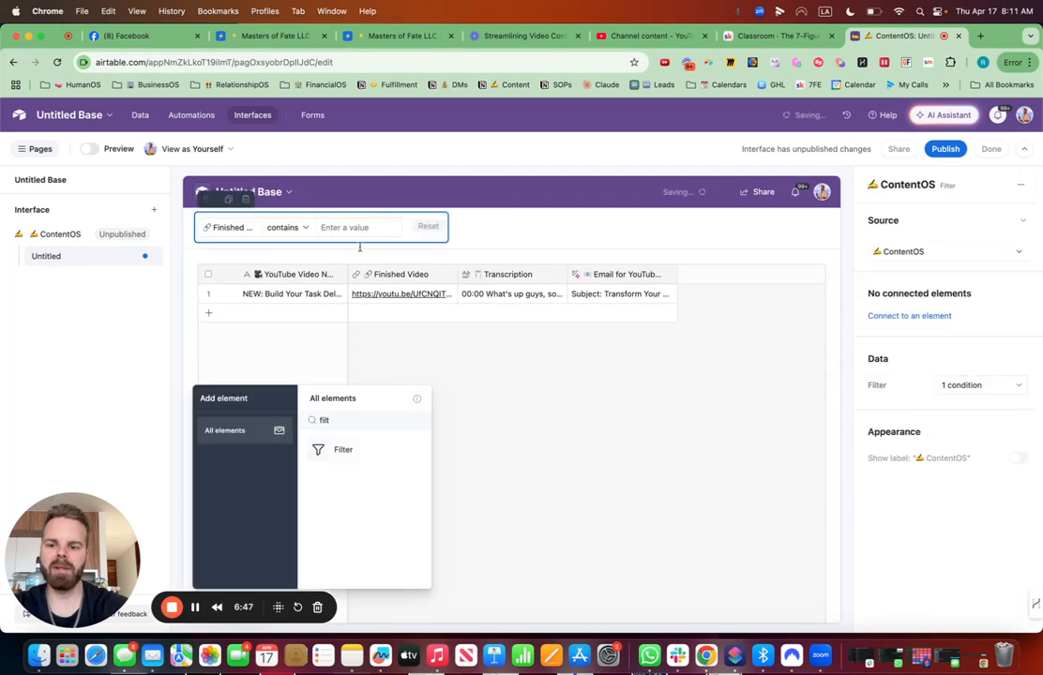
- Add a text element above the grid reading ContentOS with a writing-hand emoji before and a pointing-down emoji after
key(BackSpace)
key(BackSpace)
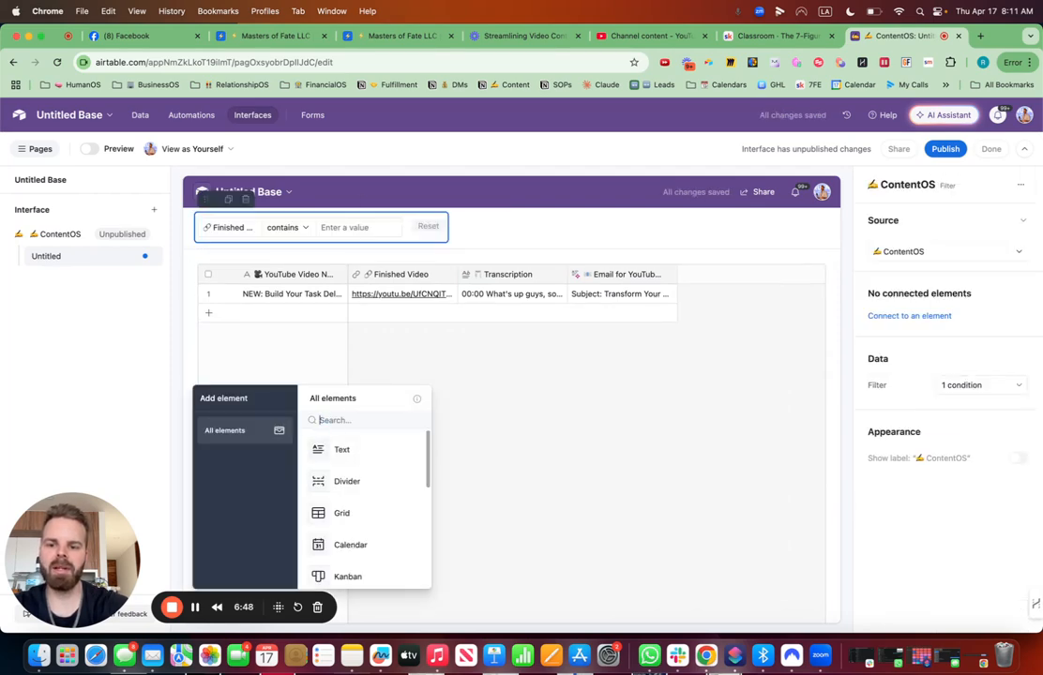
click(338, 459)
click(308, 261)
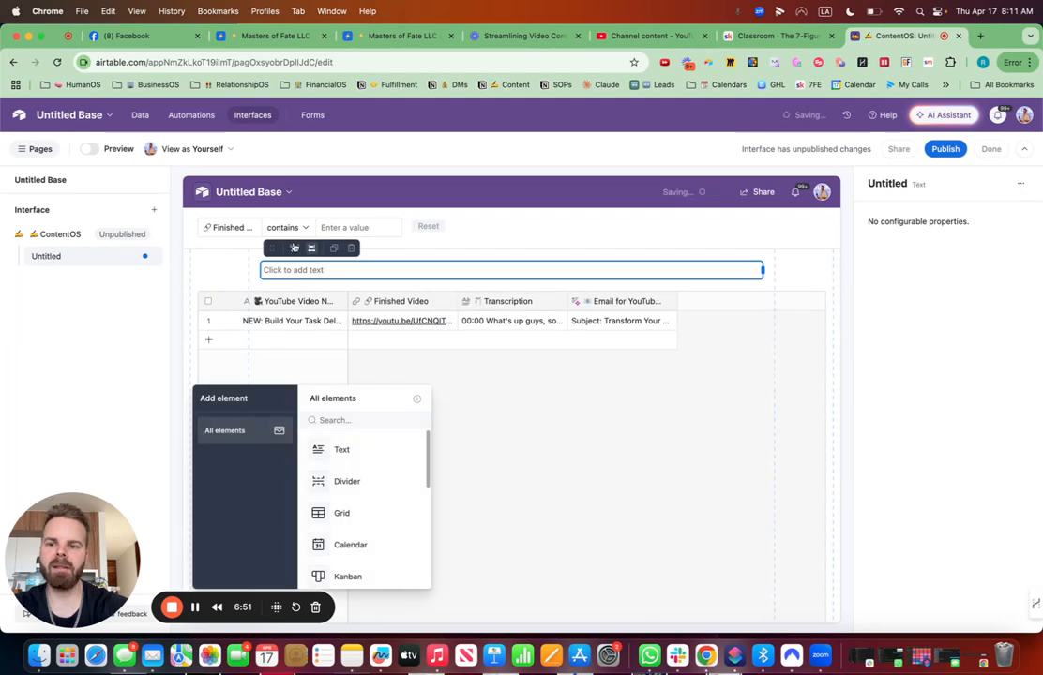
key(ctrl+super+space)
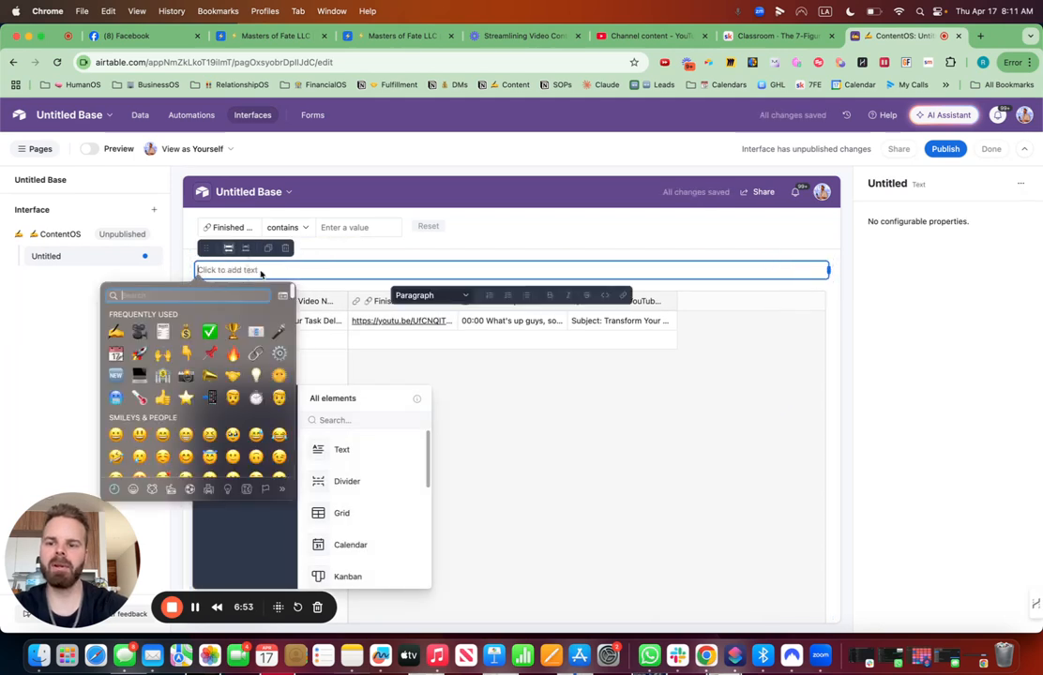
click(115, 333)
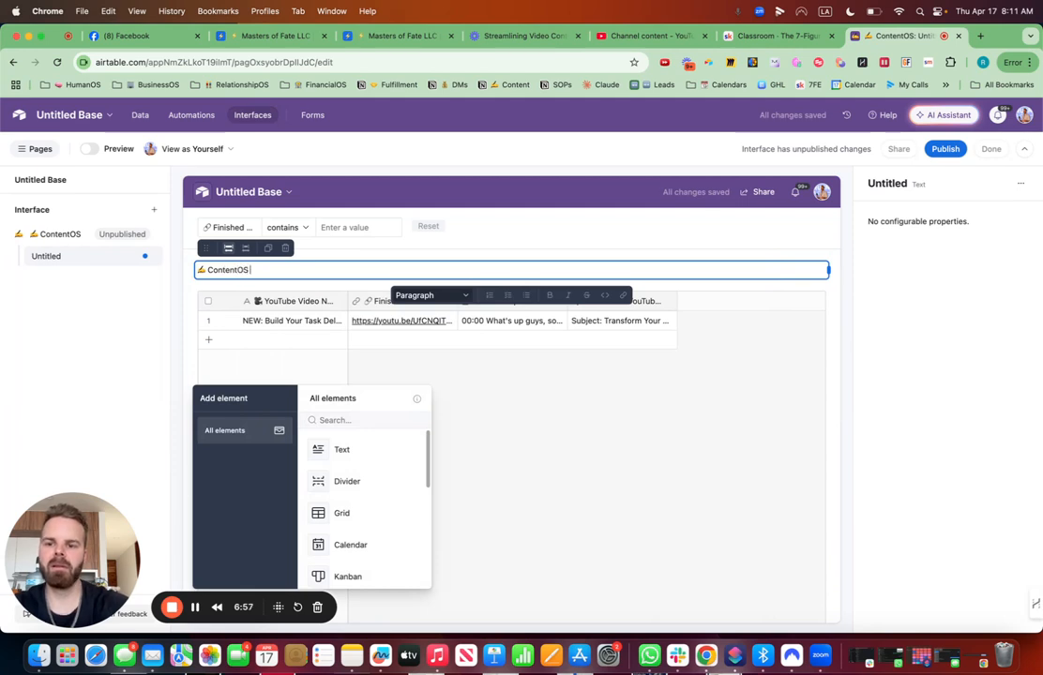
key(ctrl+super+space)
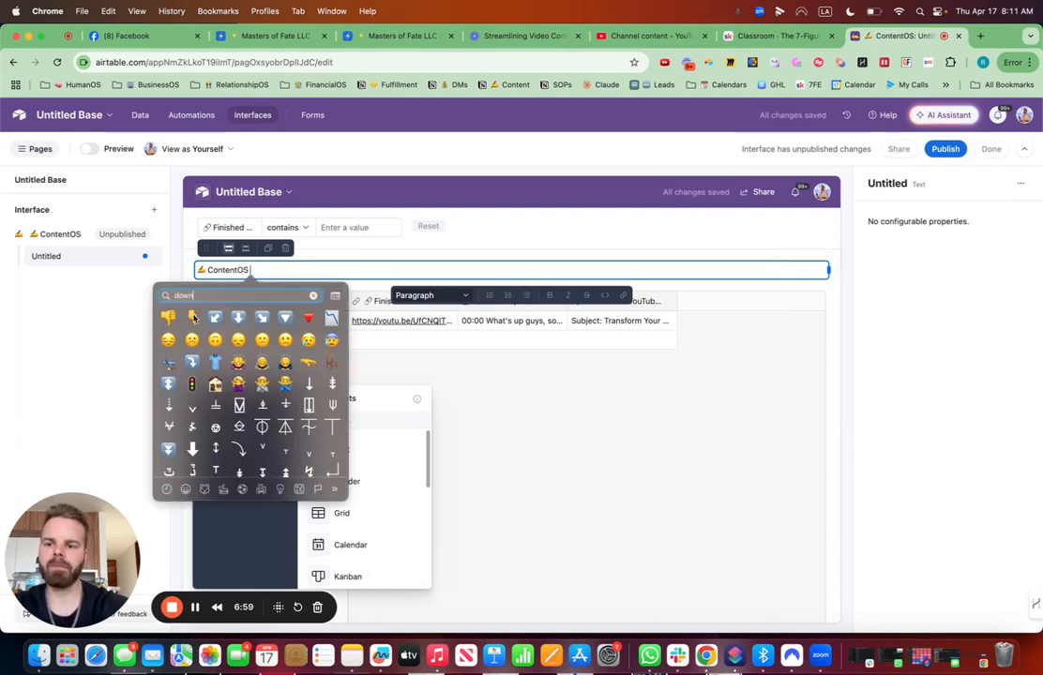
click(194, 319)
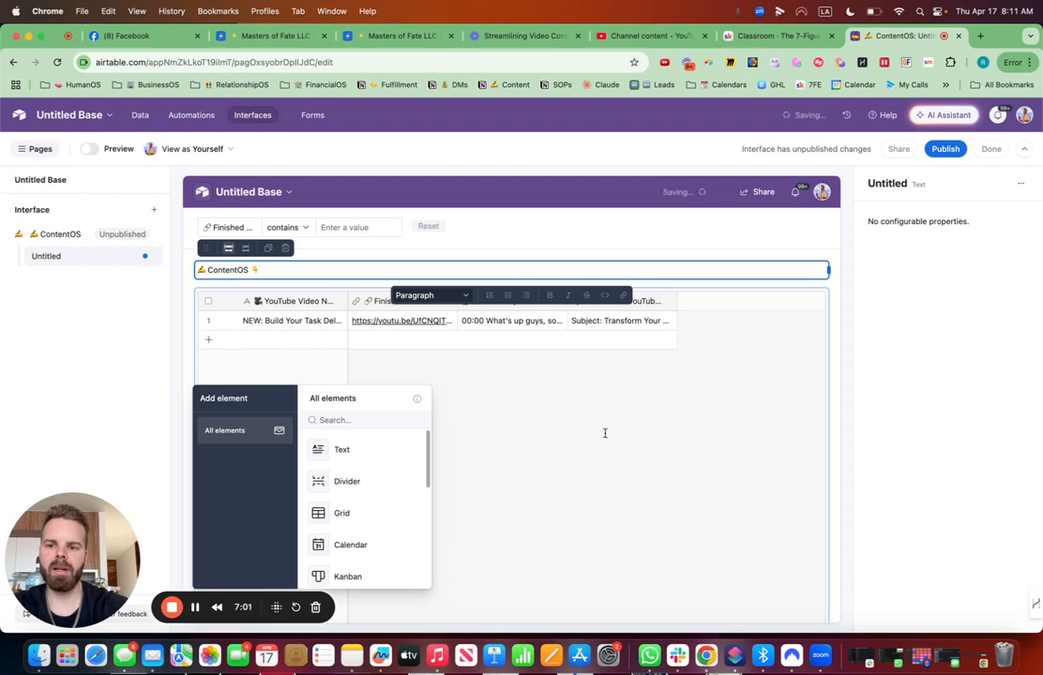
- Format the ContentOS text as a Large heading
click(470, 297)
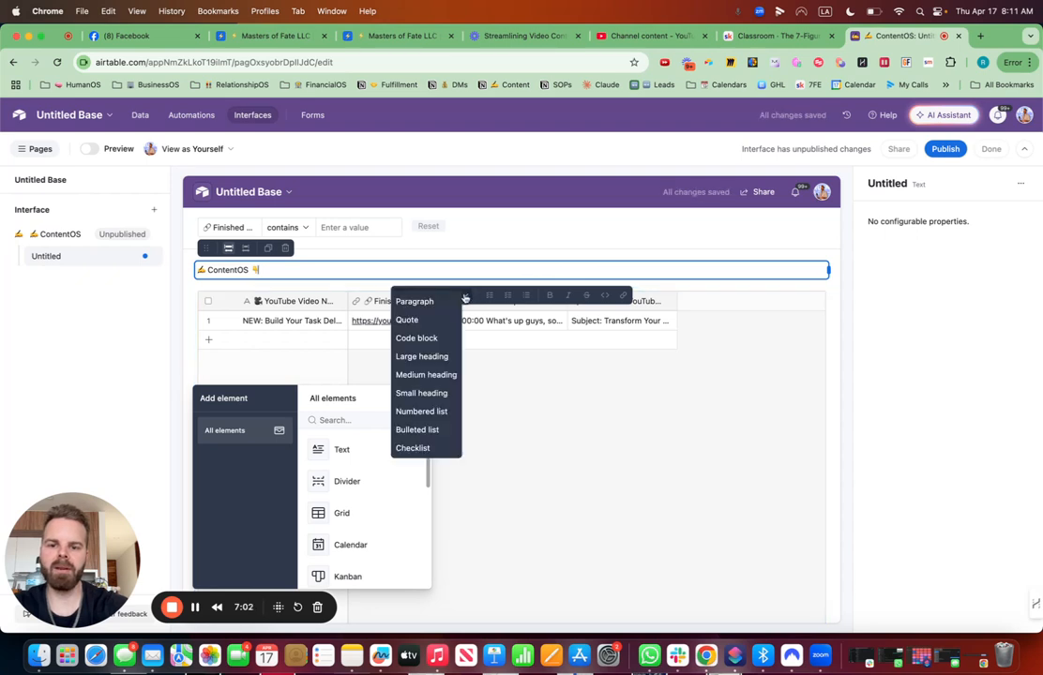
click(440, 356)
click(626, 451)
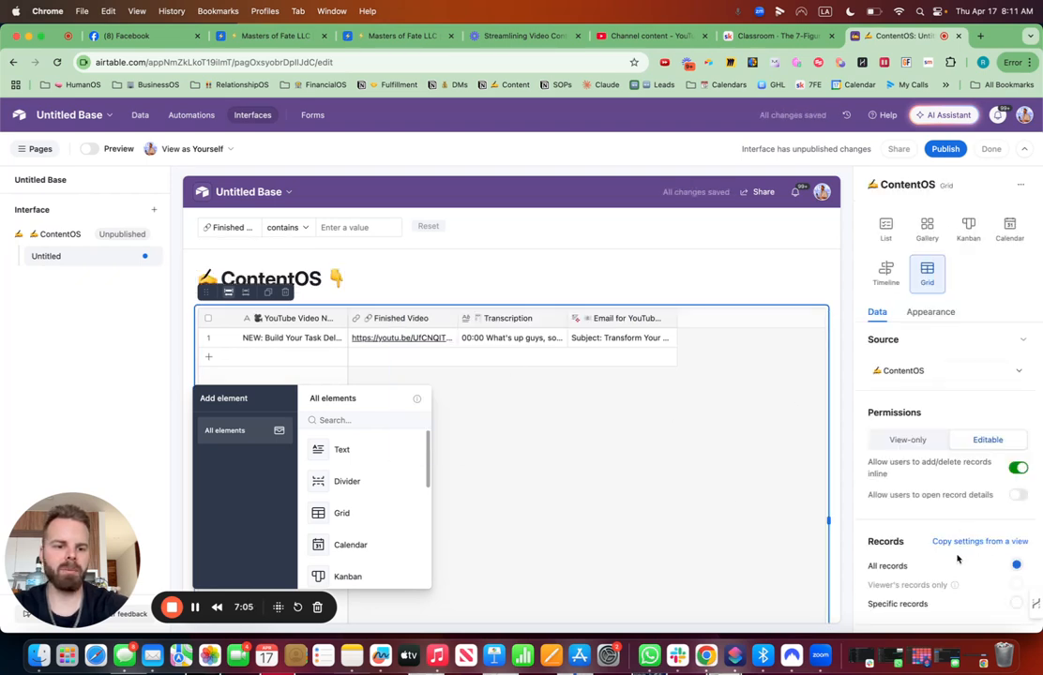
- Allow users to open record details, expand the first record, and make its YouTube Video Name title editable
click(230, 341)
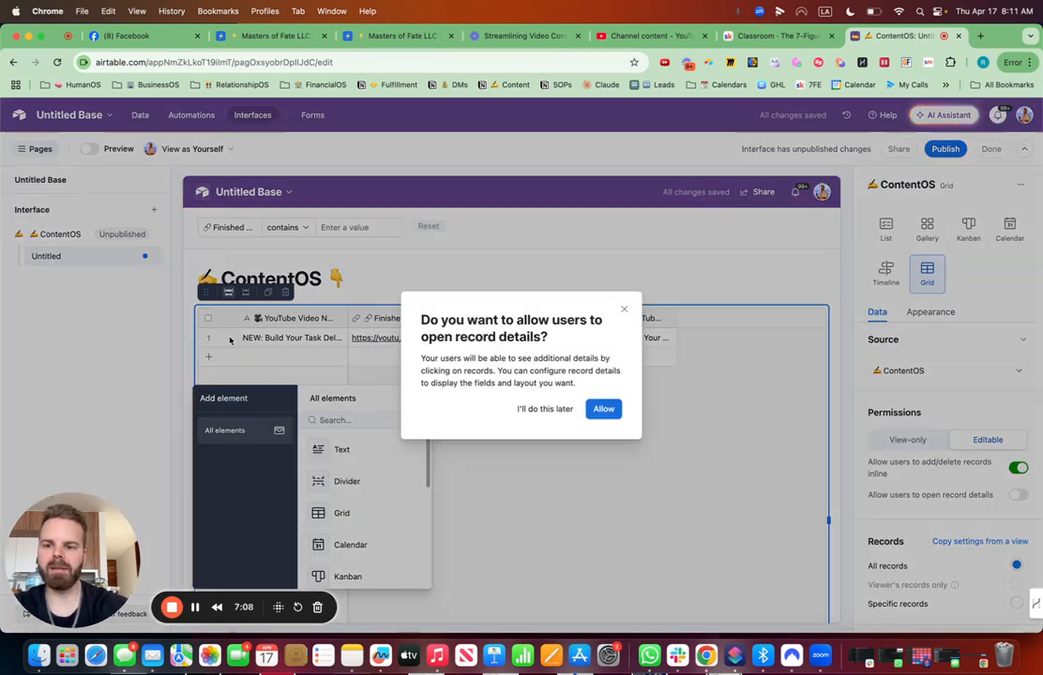
click(601, 408)
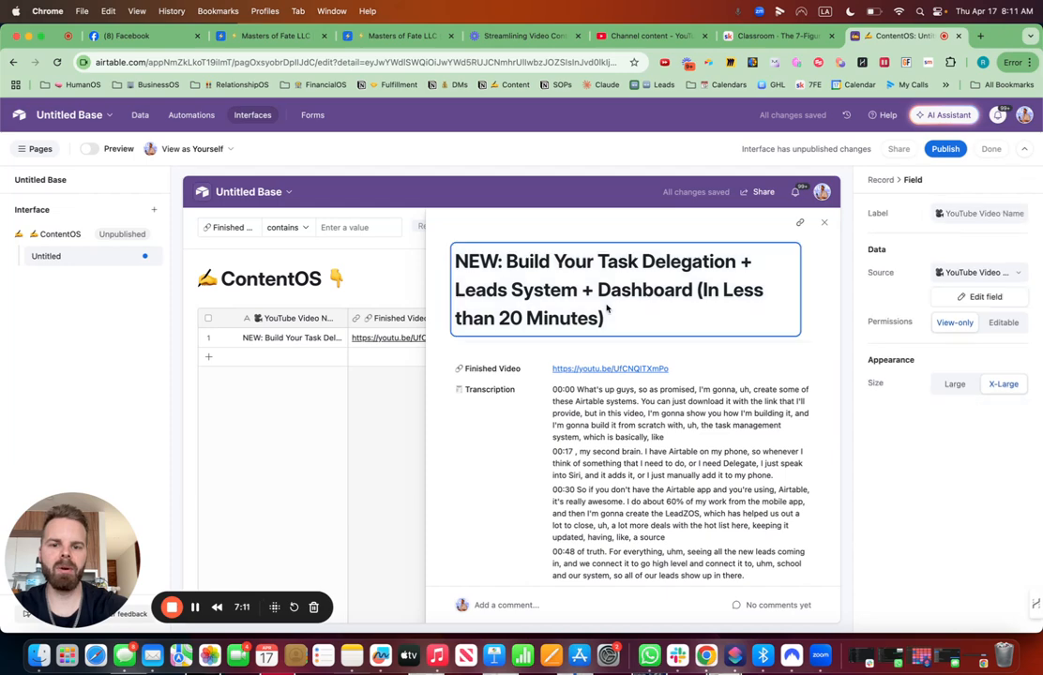
click(996, 322)
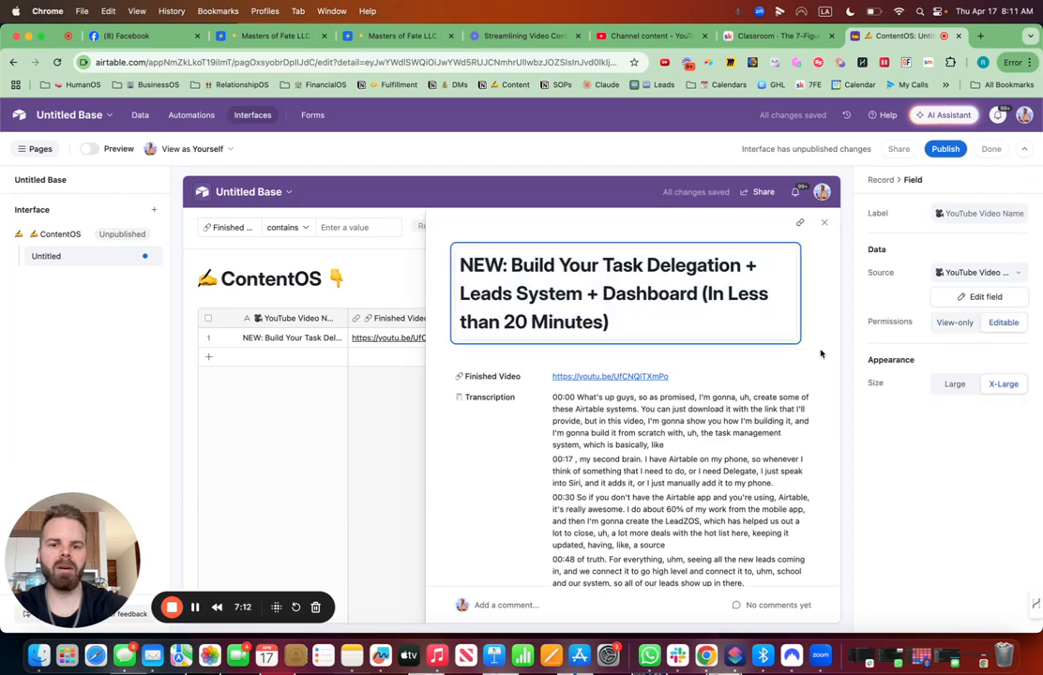
- Set the Transcription and Email for YouTube Video fields in the record details to Editable
click(740, 376)
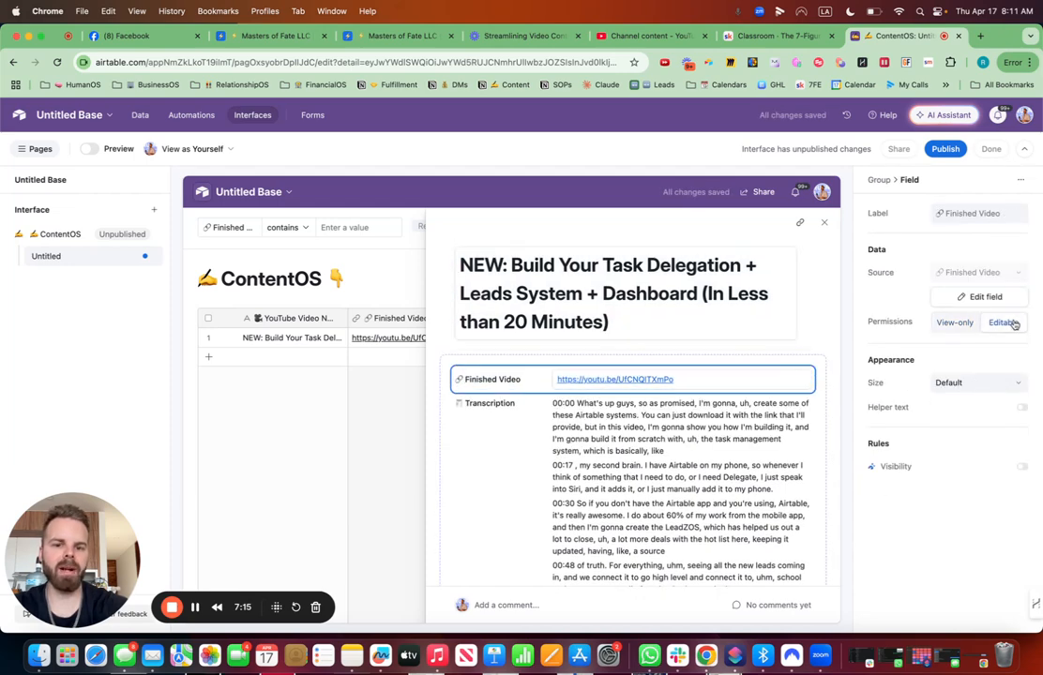
scroll(694, 375, down, 3)
click(693, 368)
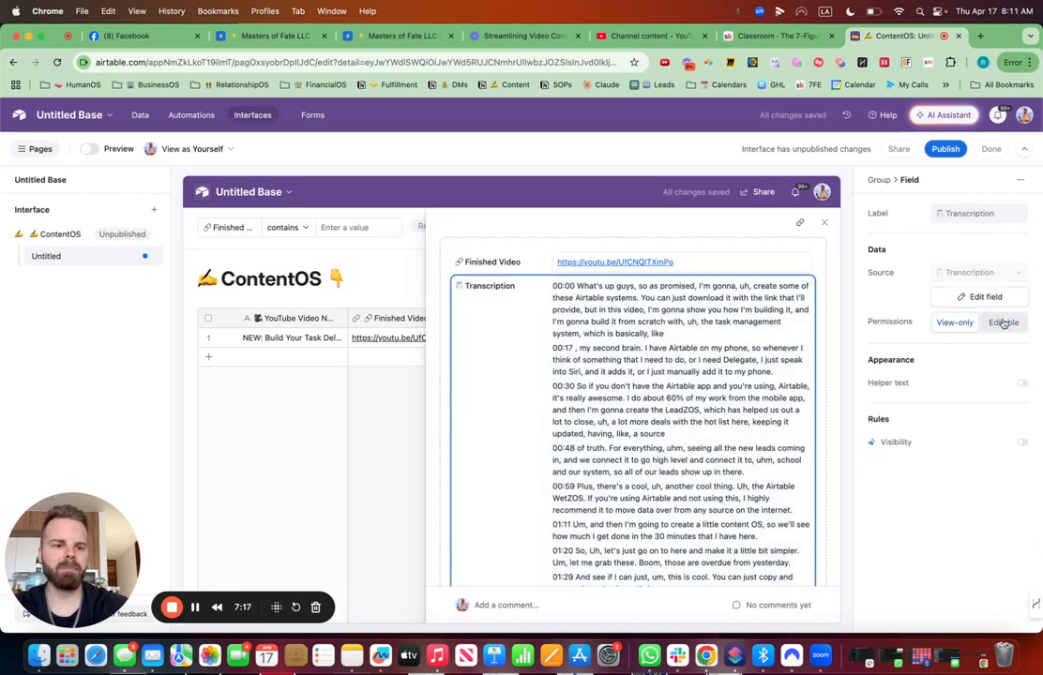
scroll(618, 390, down, 3)
scroll(618, 390, down, 15)
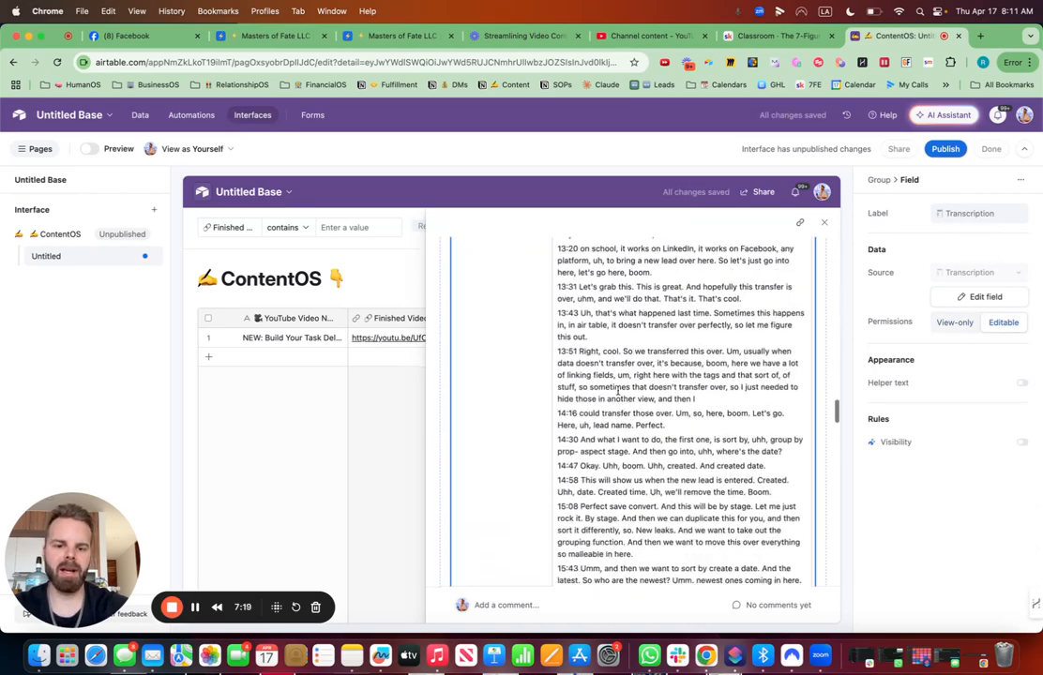
scroll(618, 396, up, 4)
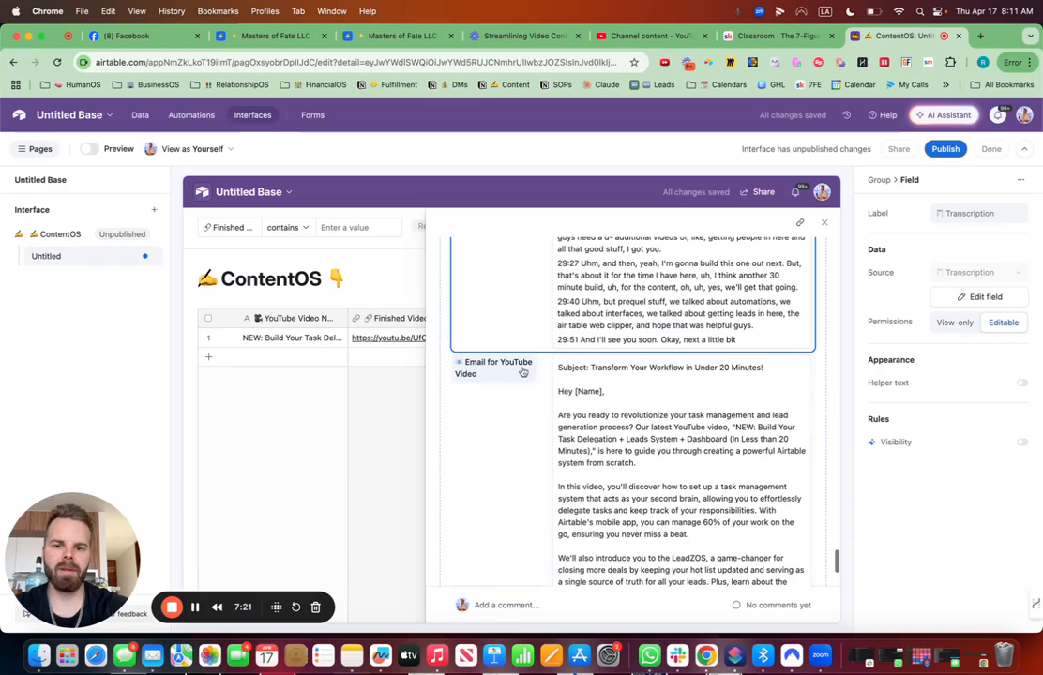
mouse_move(522, 372)
mouse_down()
mouse_move(520, 240)
mouse_move(531, 401)
mouse_move(531, 367)
mouse_up()
scroll(690, 410, down, 3)
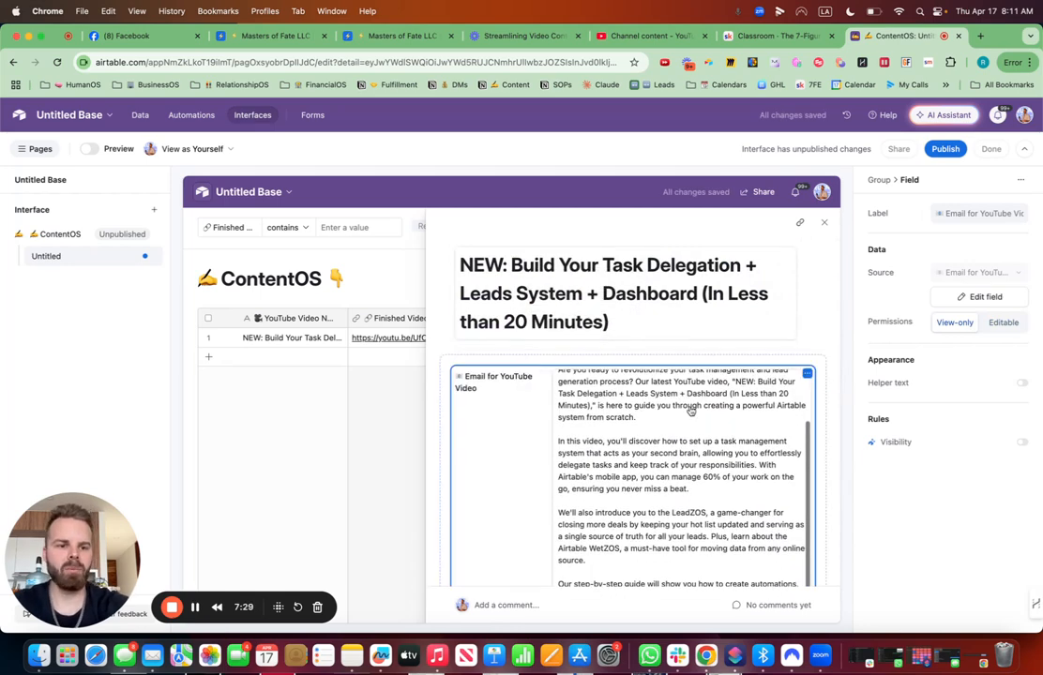
click(1001, 323)
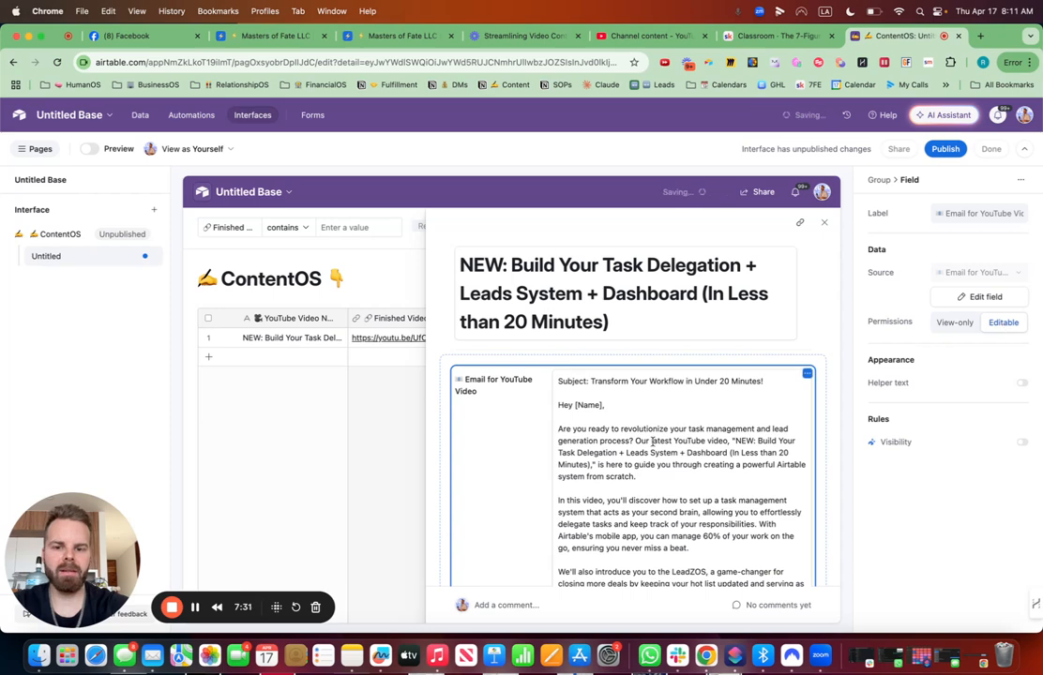
- Type test characters at the end of the email's first paragraph
scroll(652, 443, down, 2)
scroll(632, 328, down, 4)
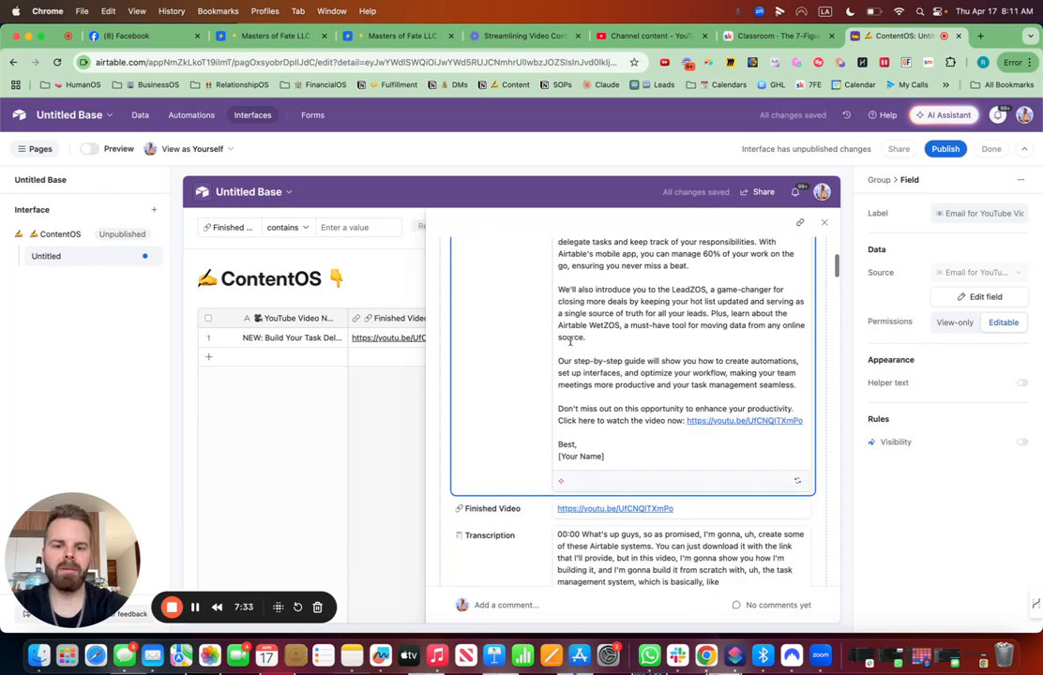
scroll(630, 357, up, 5)
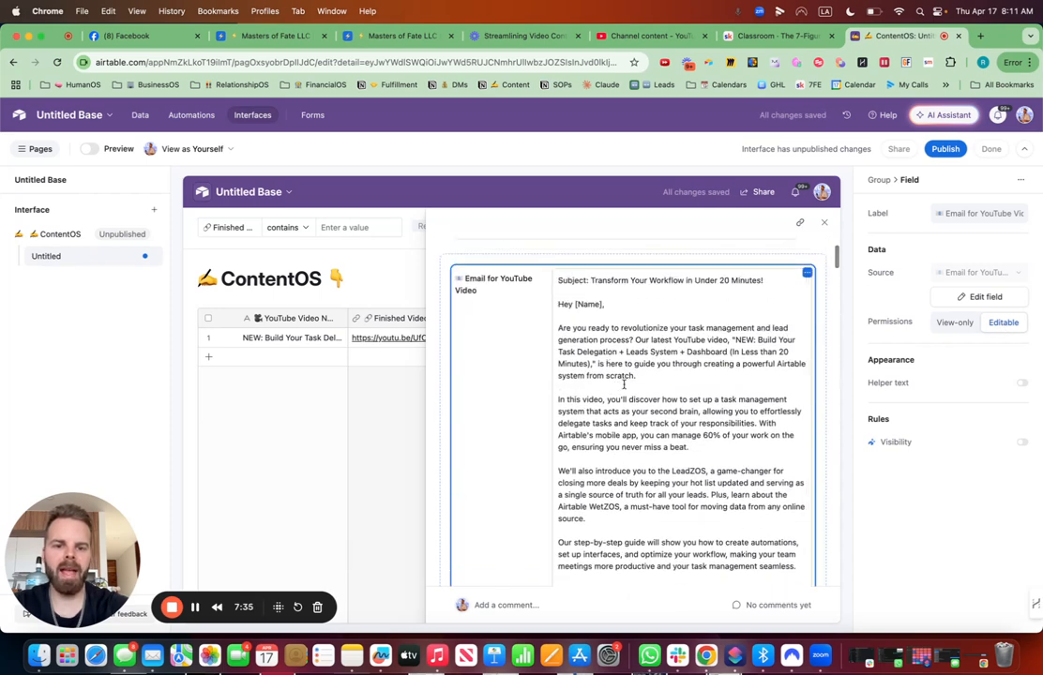
click(625, 372)
text(alkdjfalkjdflkj)
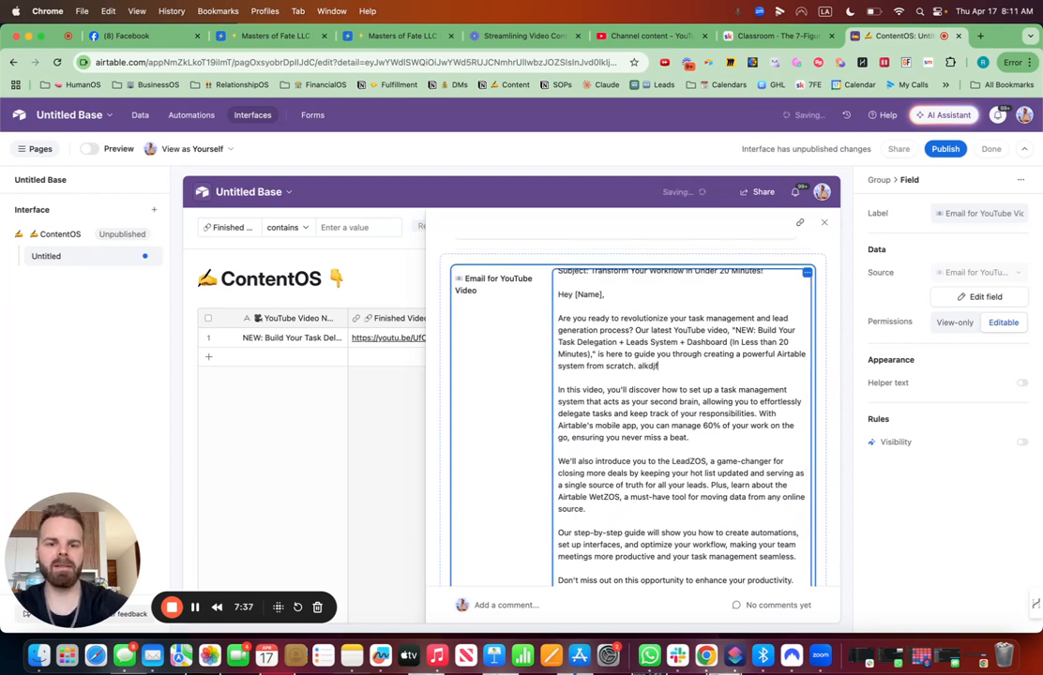
key(BackSpace)
key(BackSpace)
key(BackSpace)
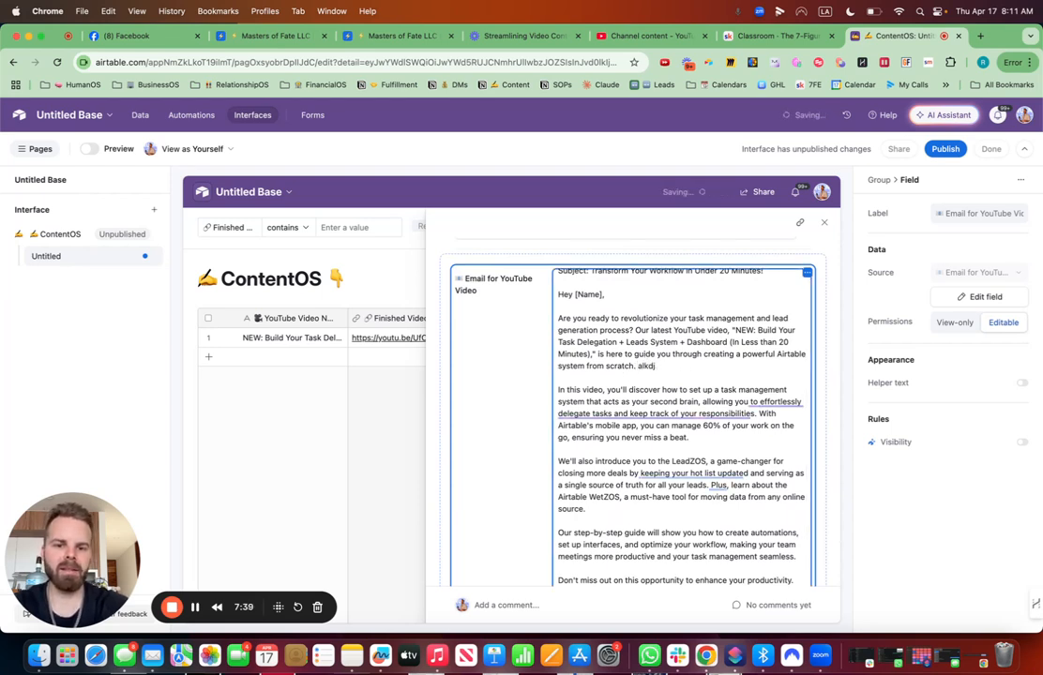
- Regenerate the Email for YouTube Video text with AI and review the new email
scroll(633, 428, down, 10)
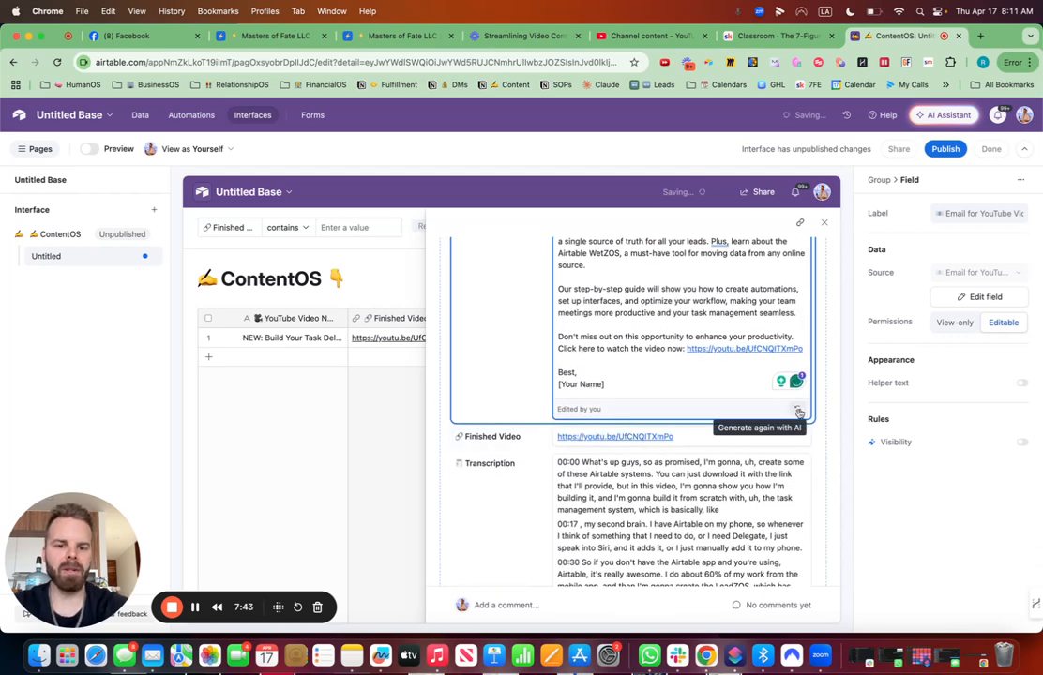
click(799, 412)
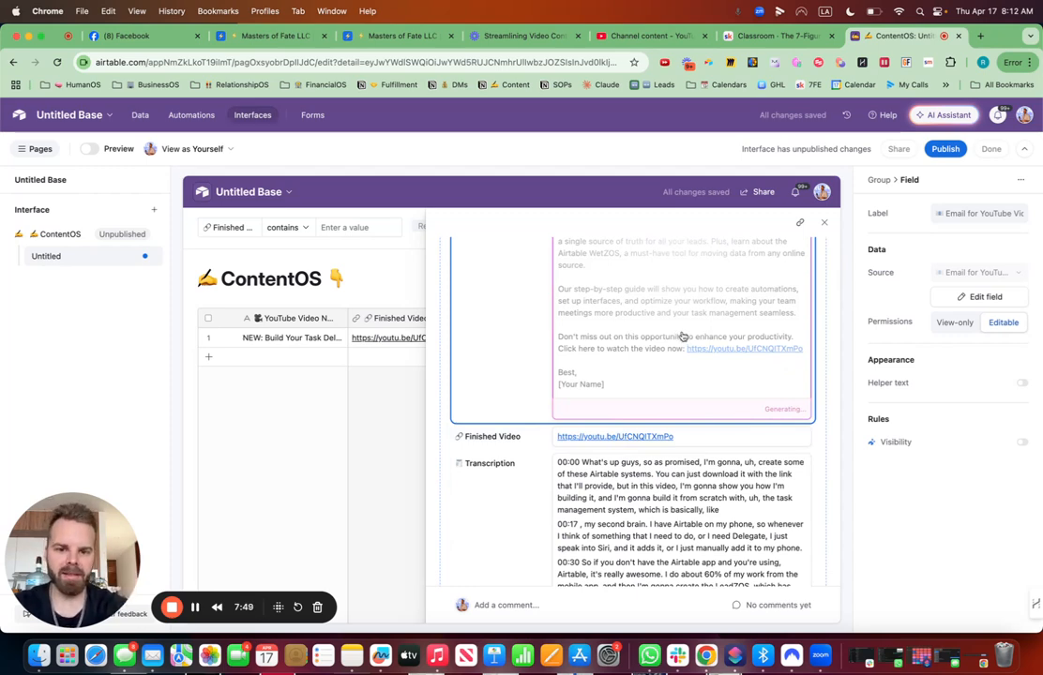
scroll(683, 336, up, 5)
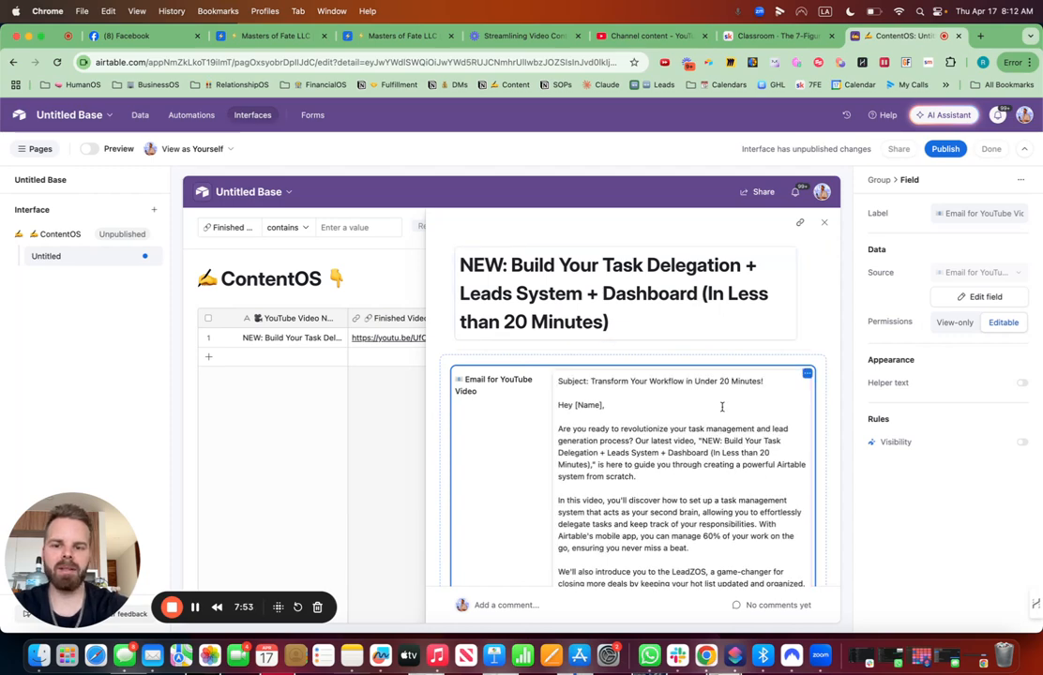
scroll(717, 342, down, 5)
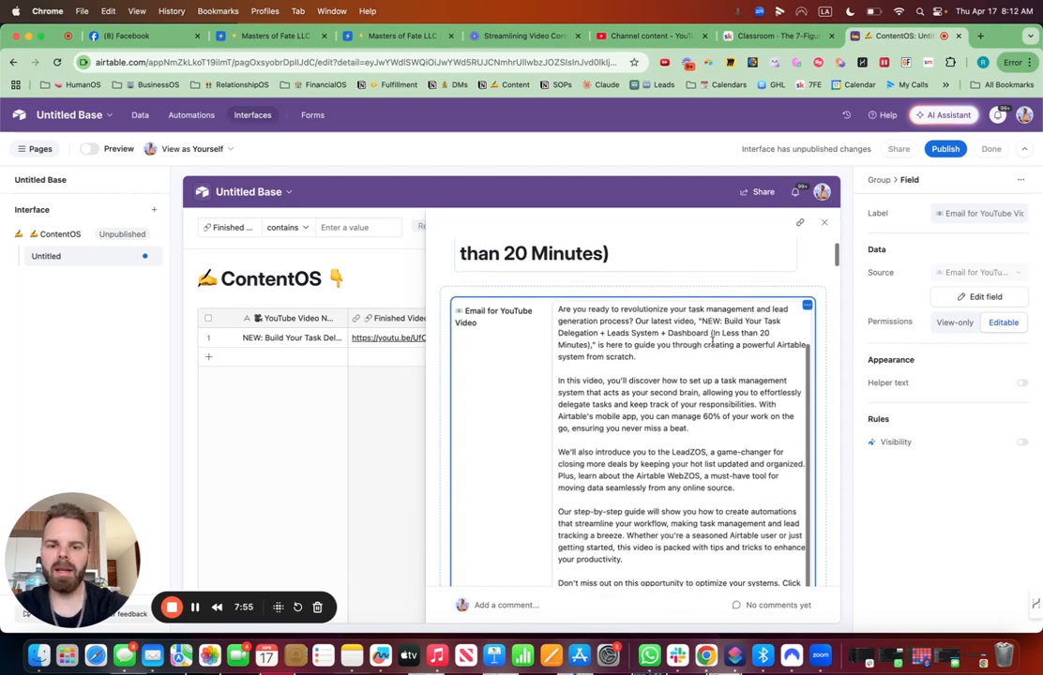
scroll(699, 439, down, 15)
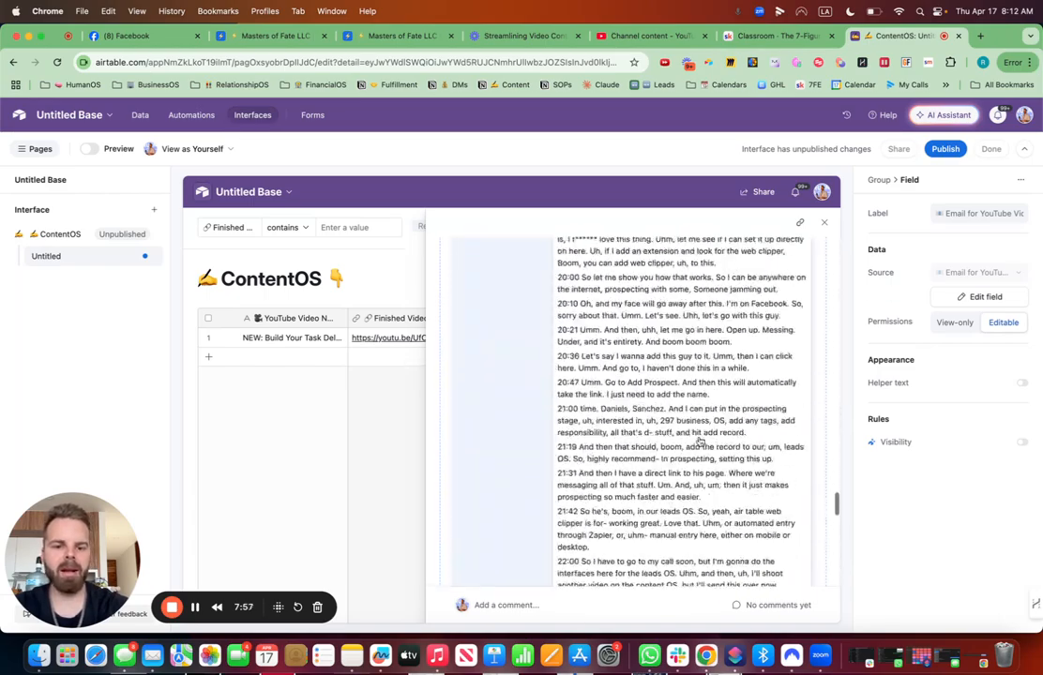
scroll(699, 439, up, 20)
scroll(698, 439, down, 6)
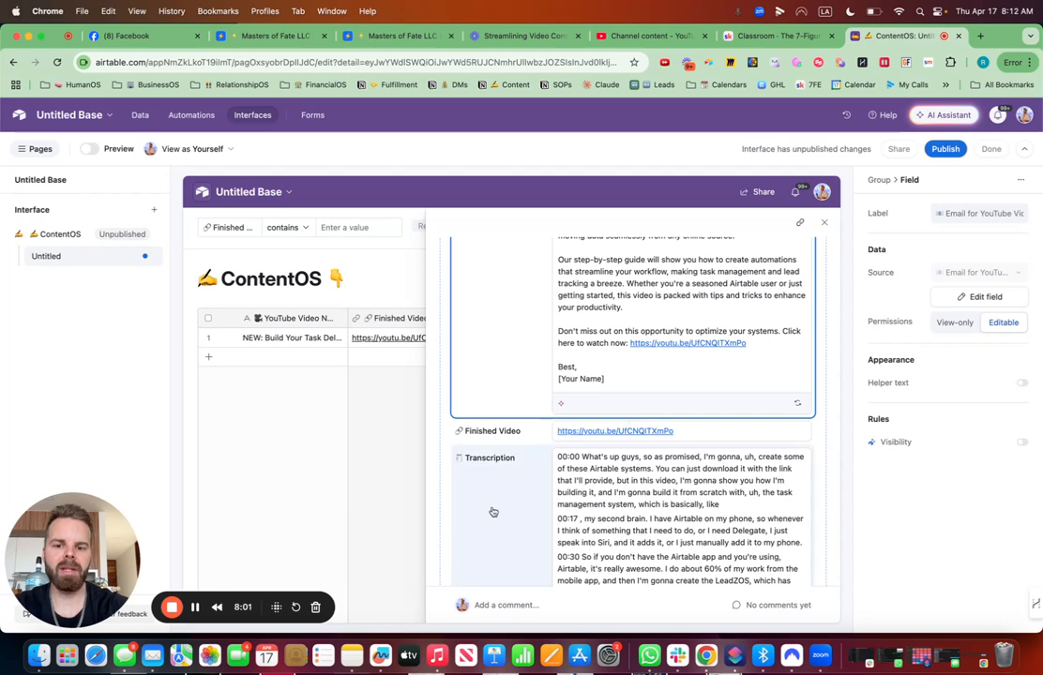
- Create a new single select field named 🚀 Status below the email in the record details
click(633, 418)
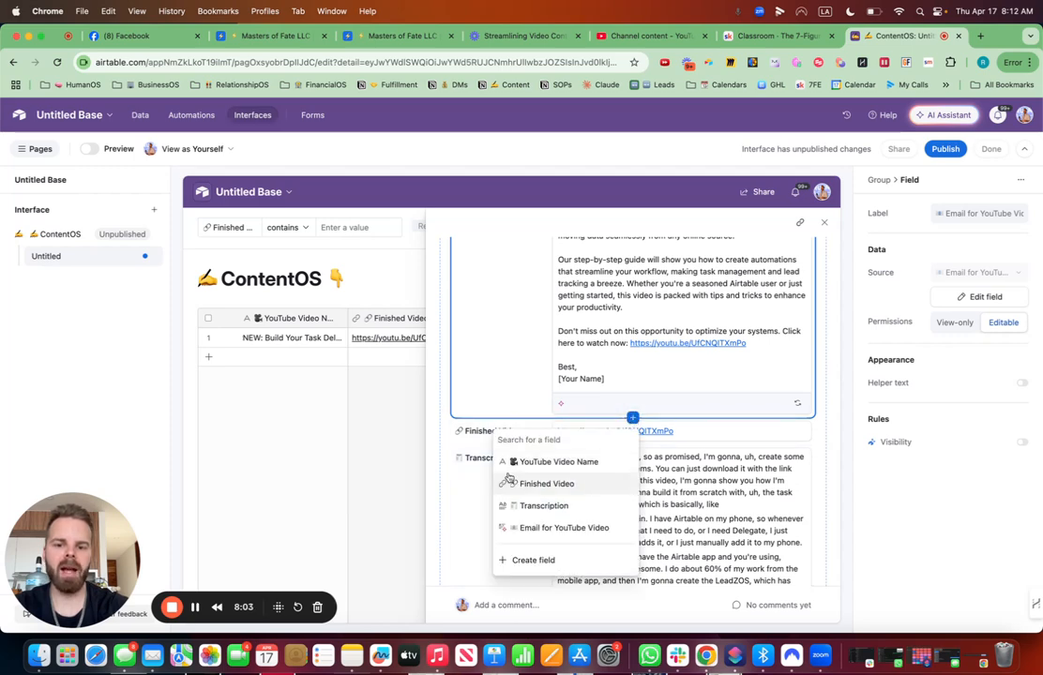
click(532, 559)
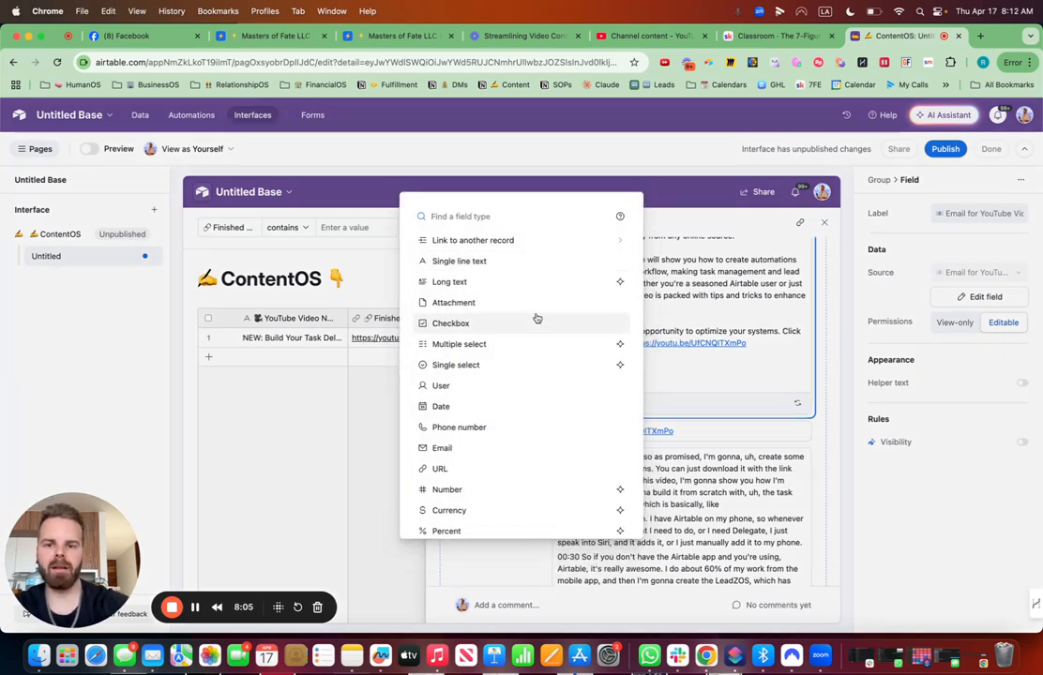
text(single)
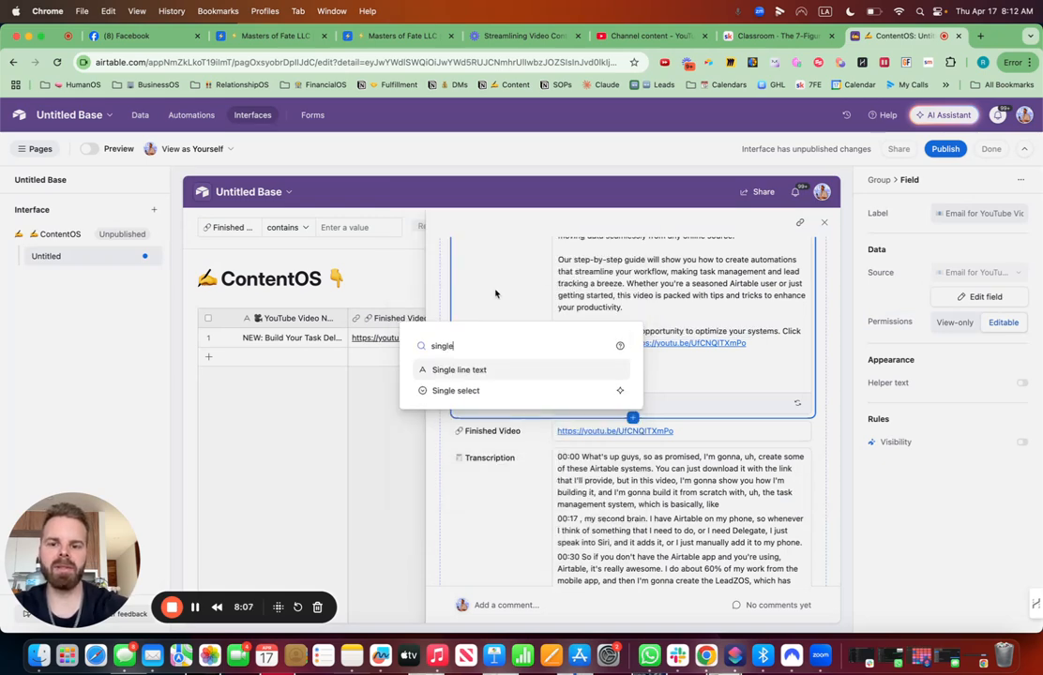
click(459, 390)
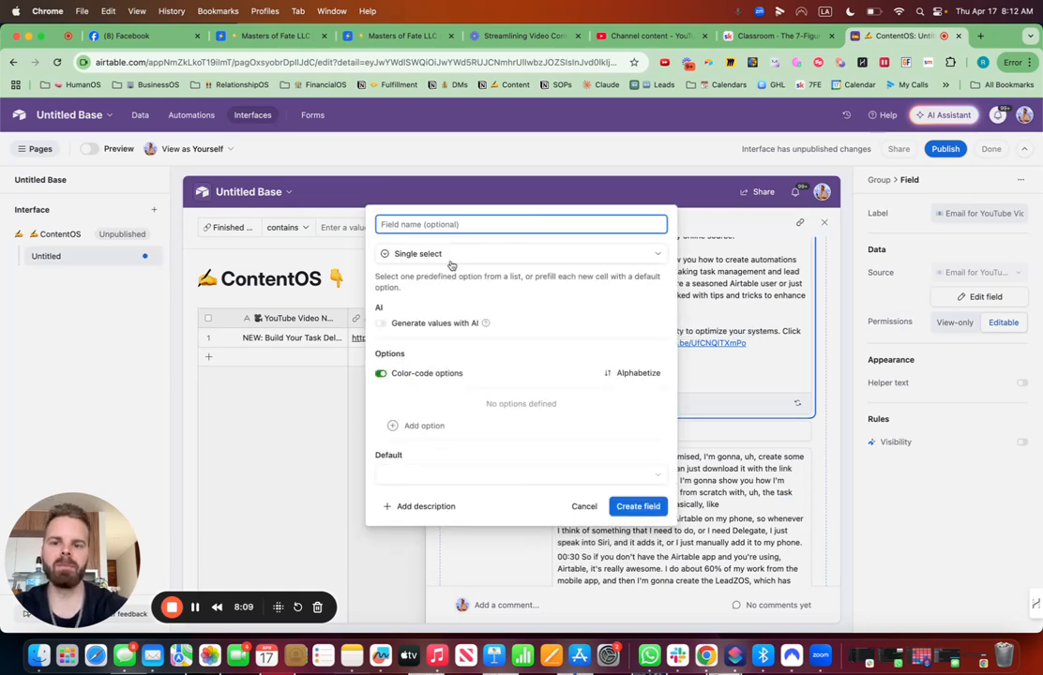
key(ctrl+super+space)
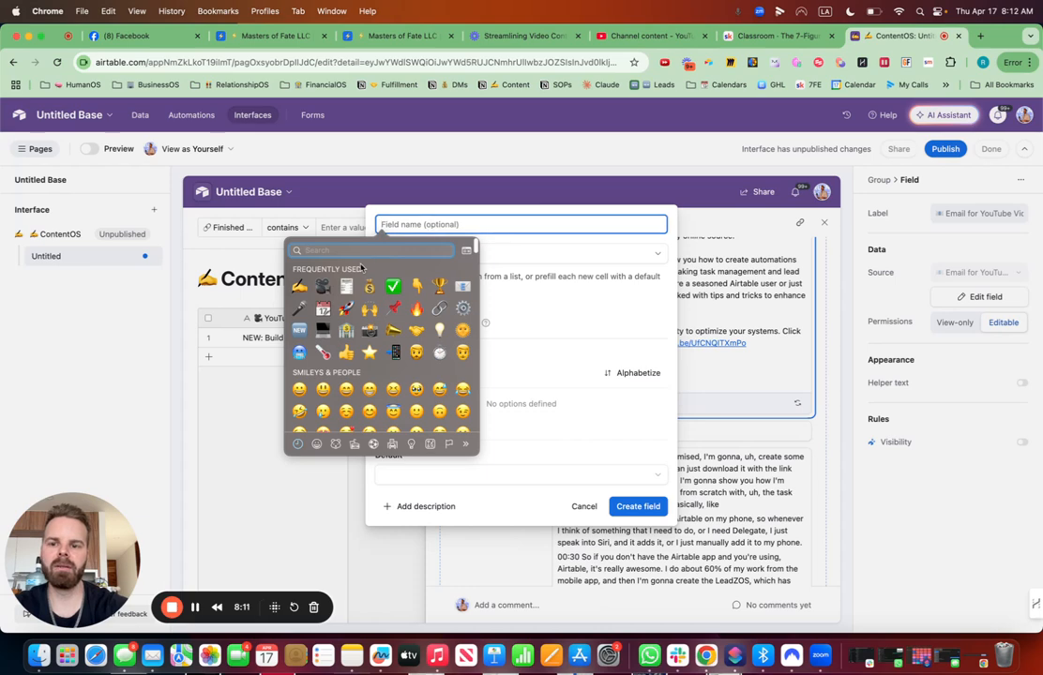
text(rocket)
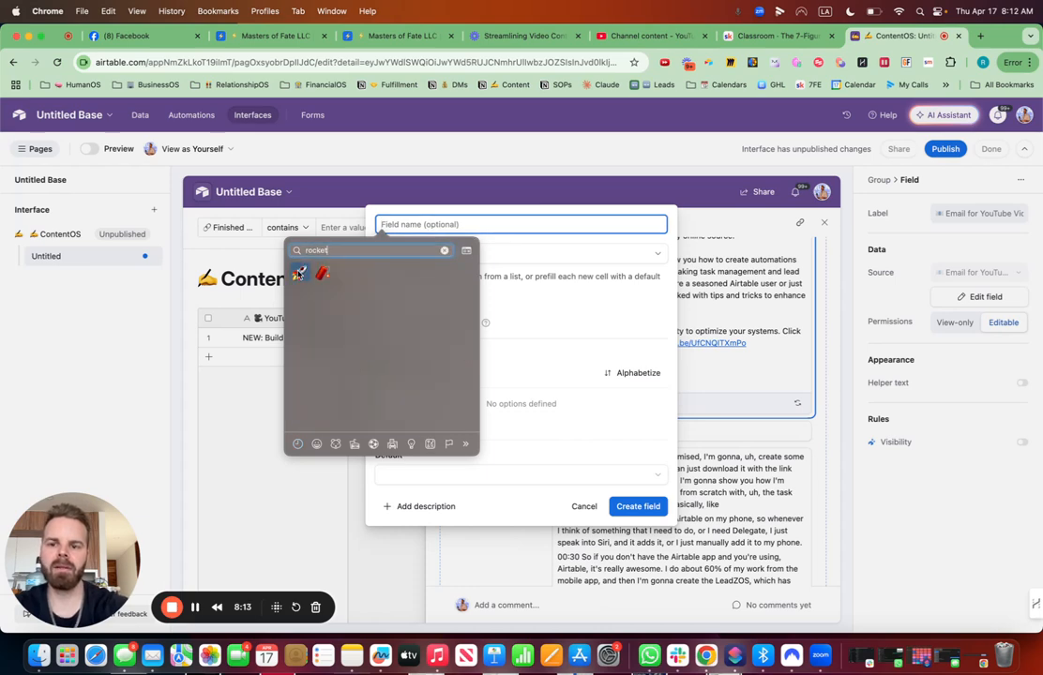
click(298, 272)
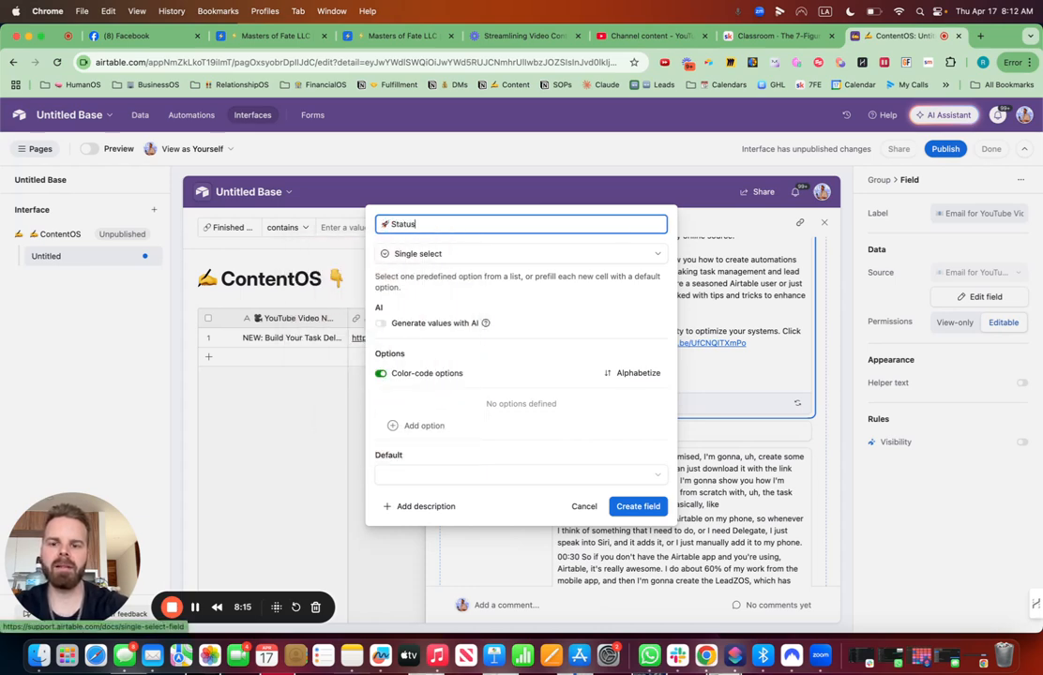
- Add a ❌ To-Do option to the Status field
click(459, 423)
key(ctrl+super+space)
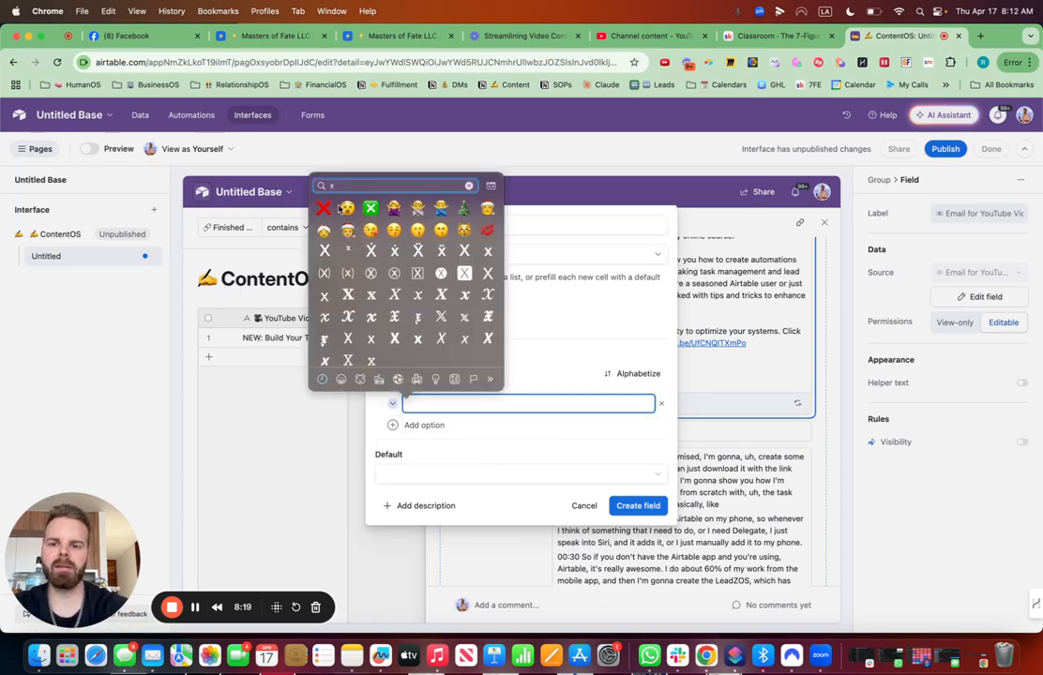
click(324, 207)
text(T)
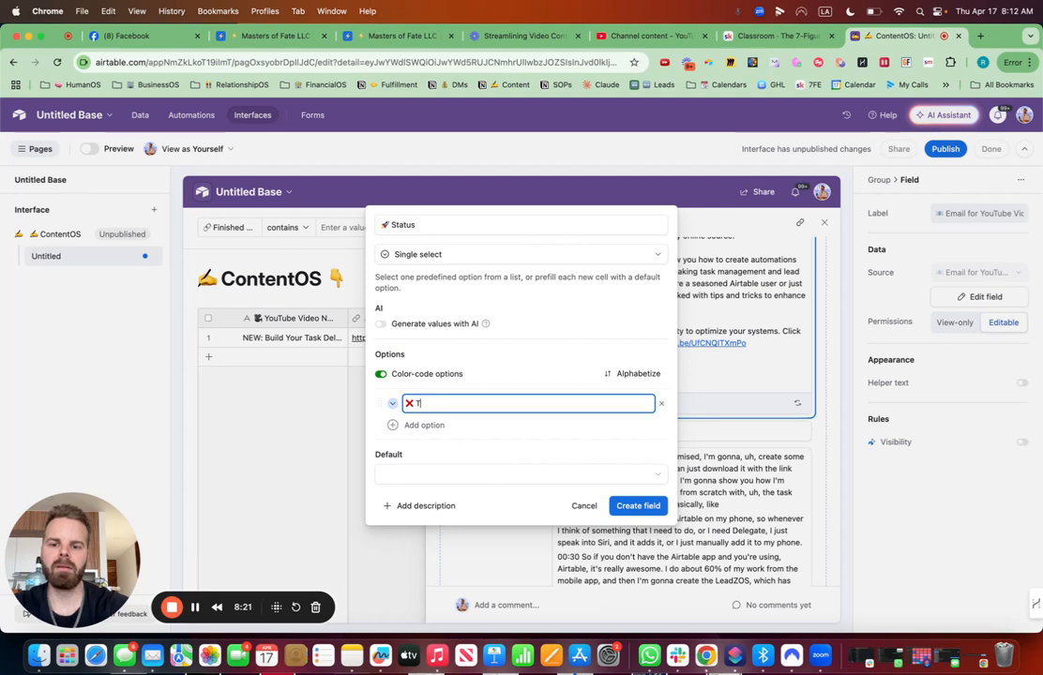
text(o-)
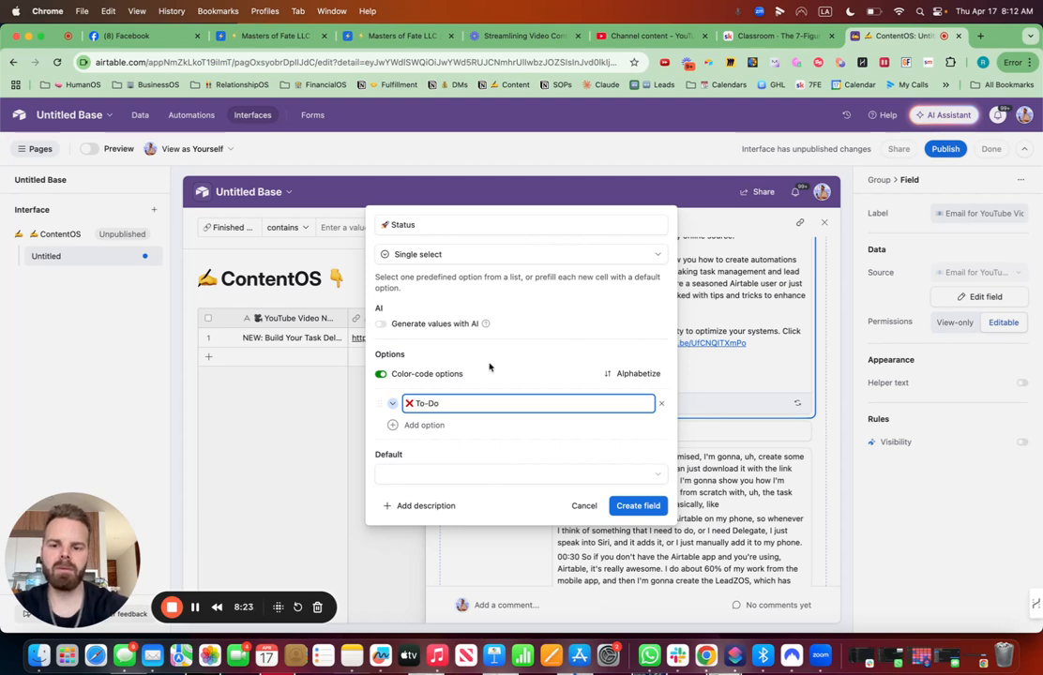
text(Do)
key(Return)
- Add a 🚂 In Progress option with a train emoji
key(ctrl+super+space)
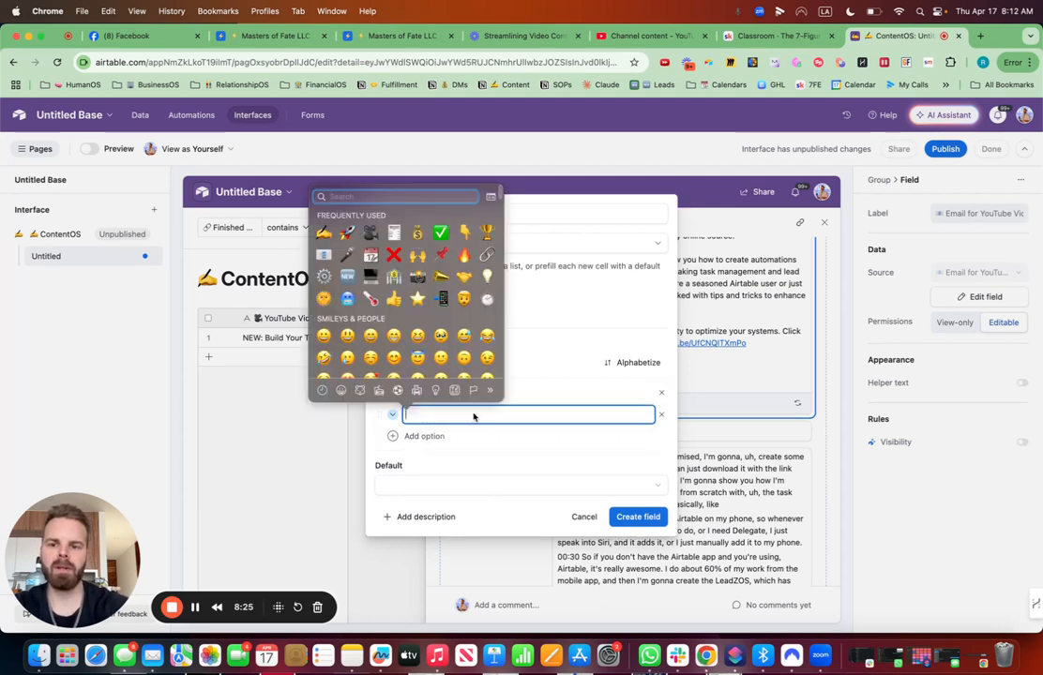
text(train)
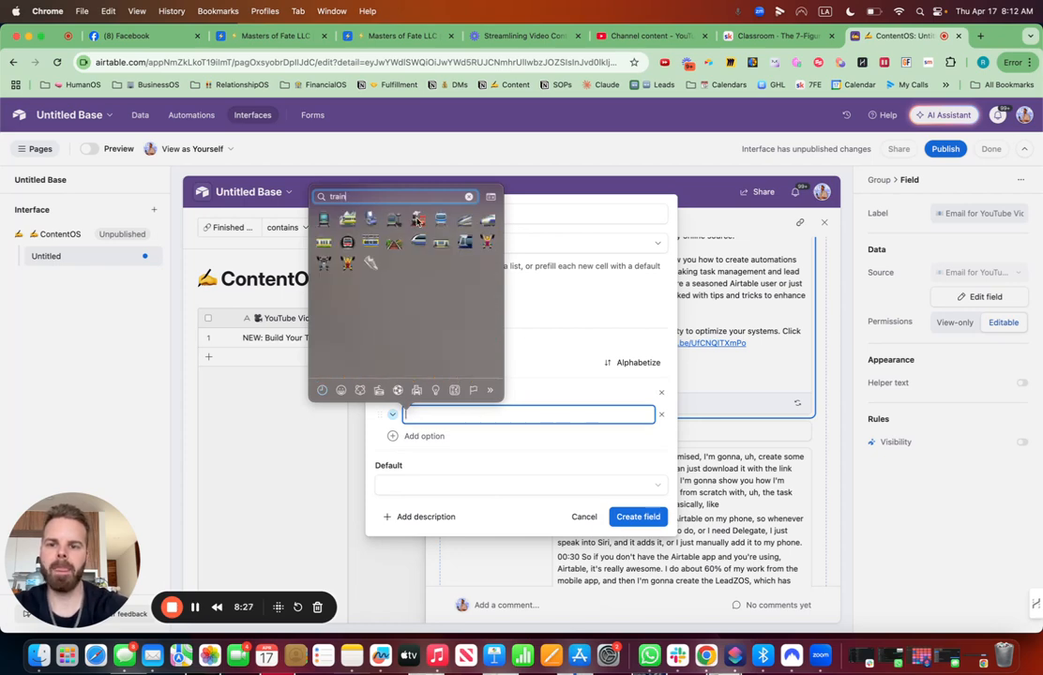
key(Escape)
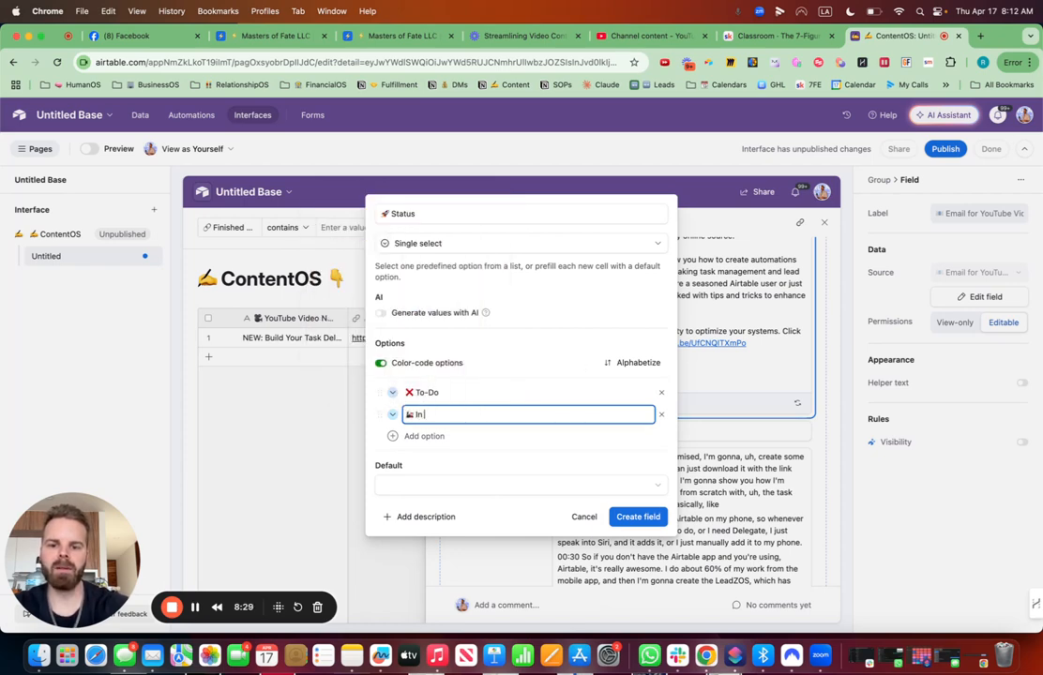
- Add a third option beginning with a ✅ check emoji
click(443, 436)
key(ctrl+super+space)
text(check)
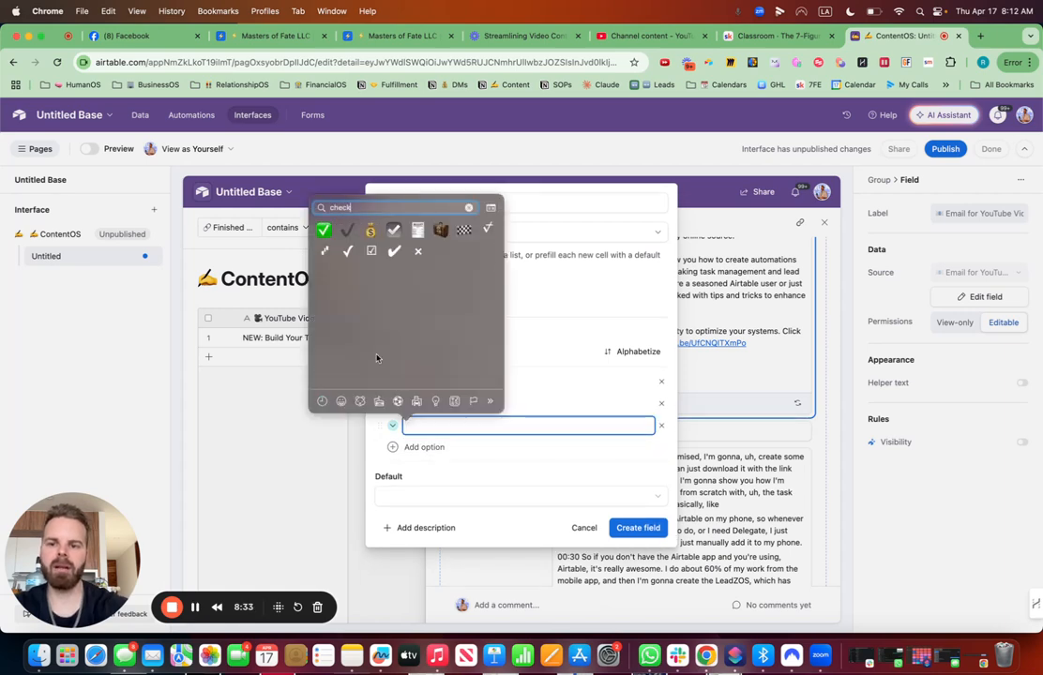
click(551, 428)
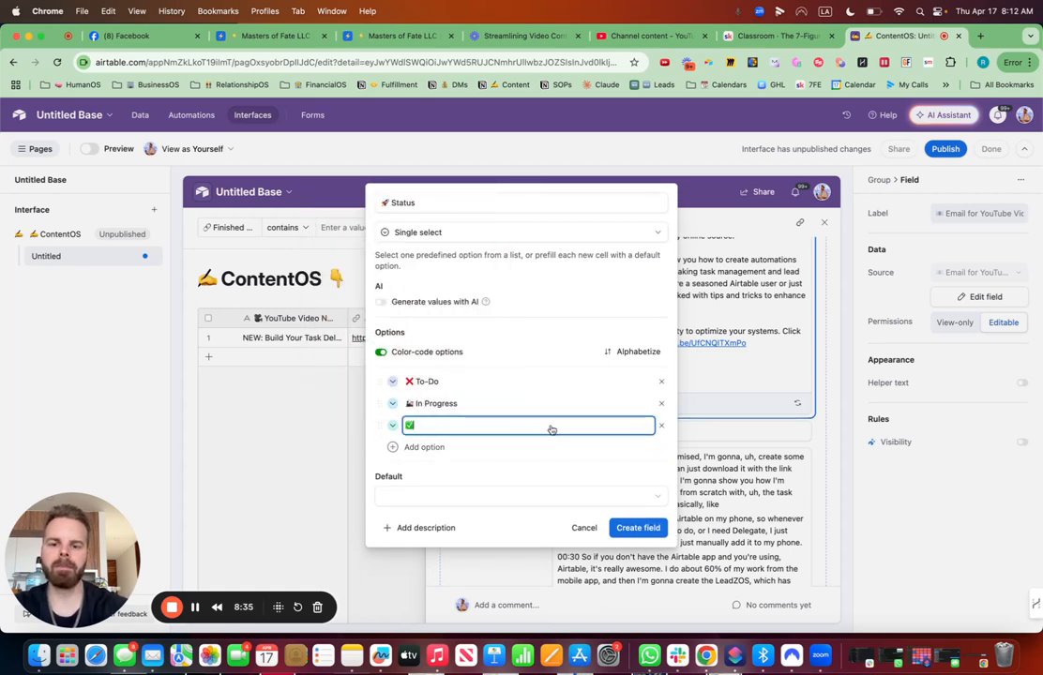
- Color the Status options red for To-Do, orange for In Progress and green for Done, and create the field
click(392, 380)
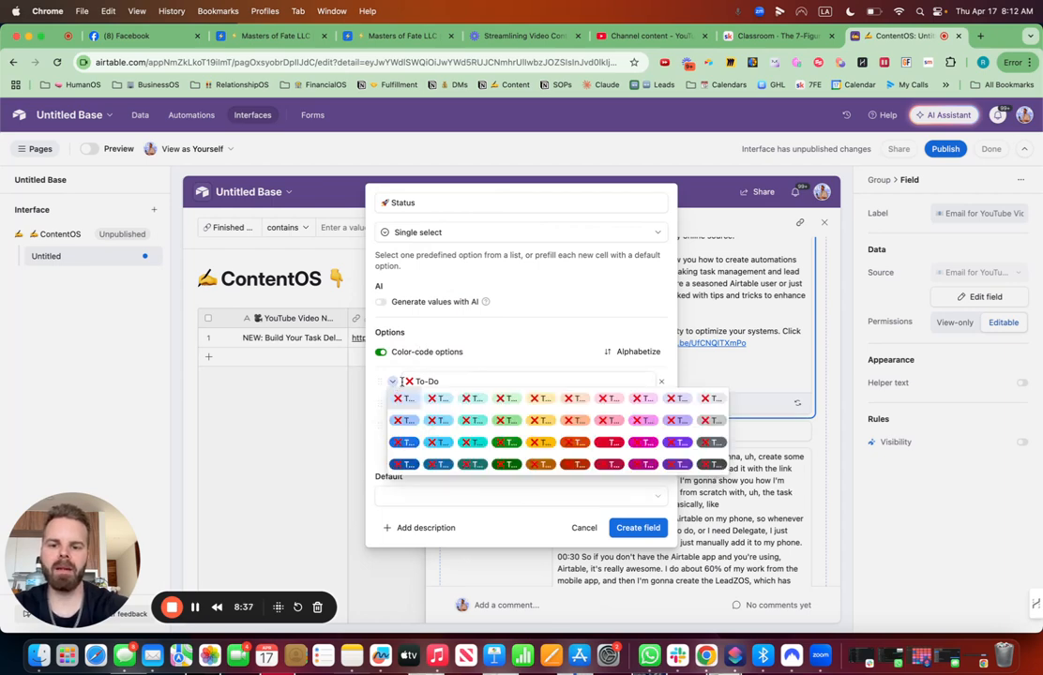
click(525, 405)
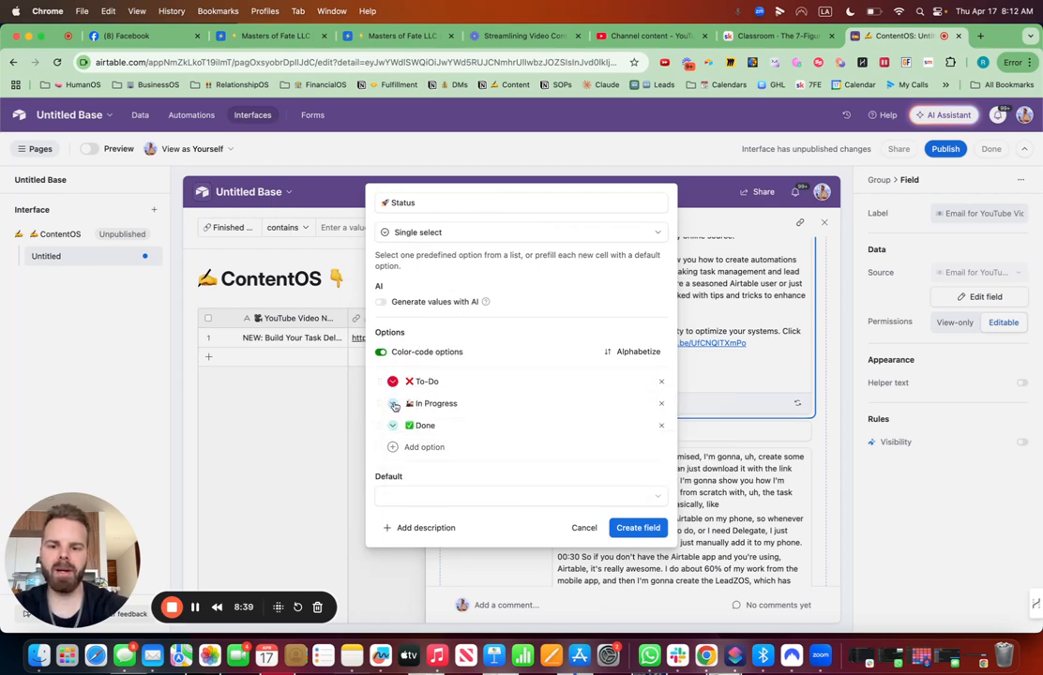
click(395, 404)
click(485, 463)
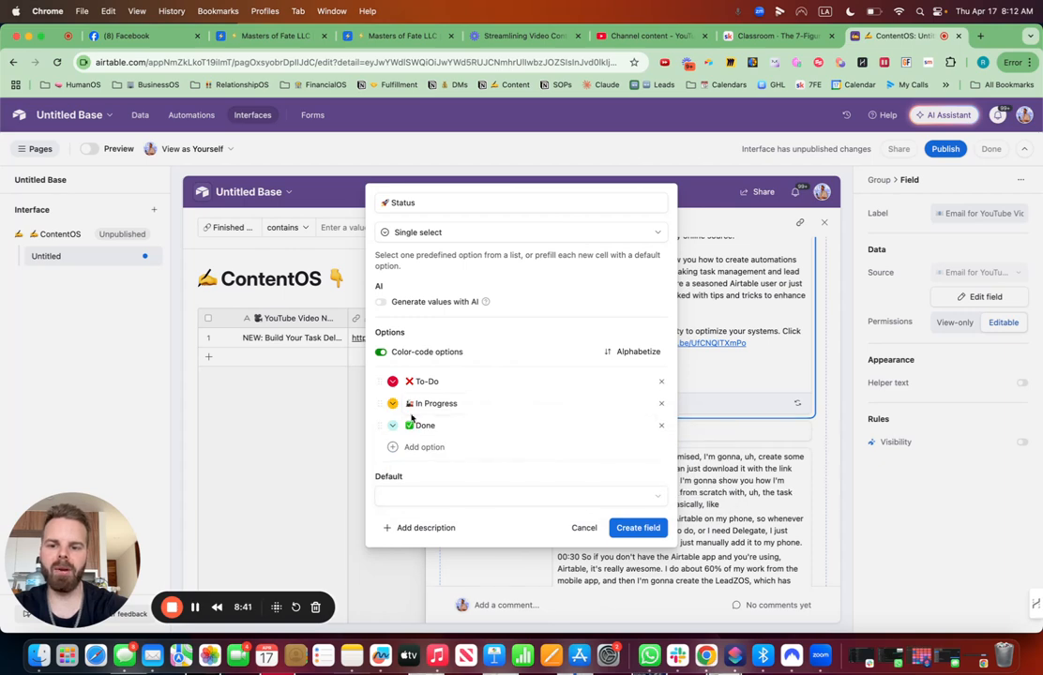
click(392, 426)
click(501, 496)
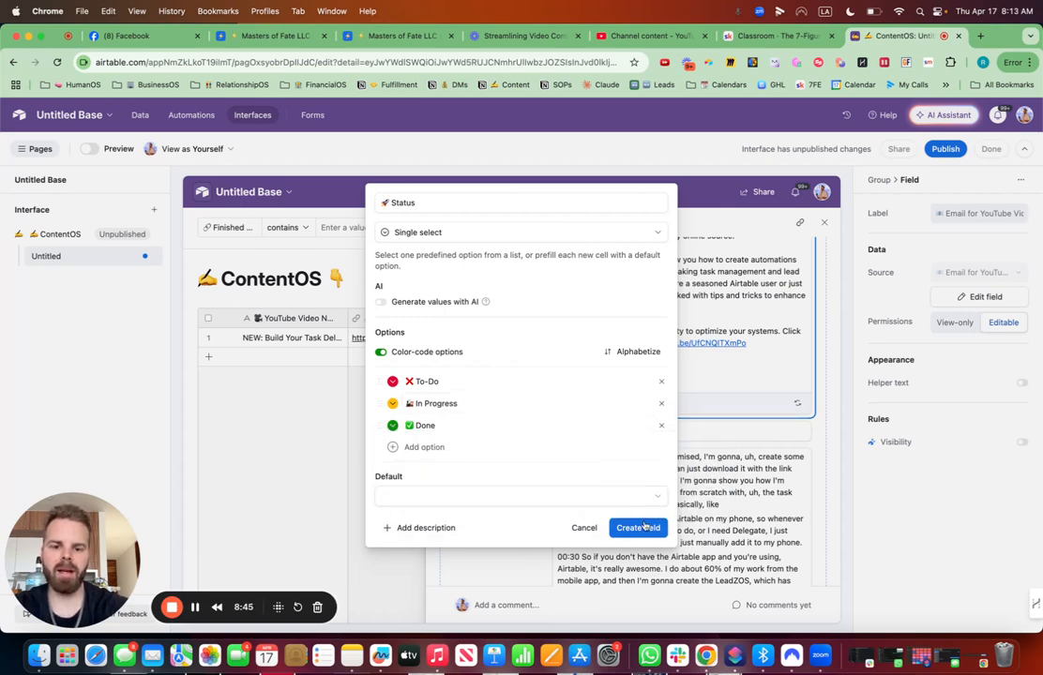
click(641, 527)
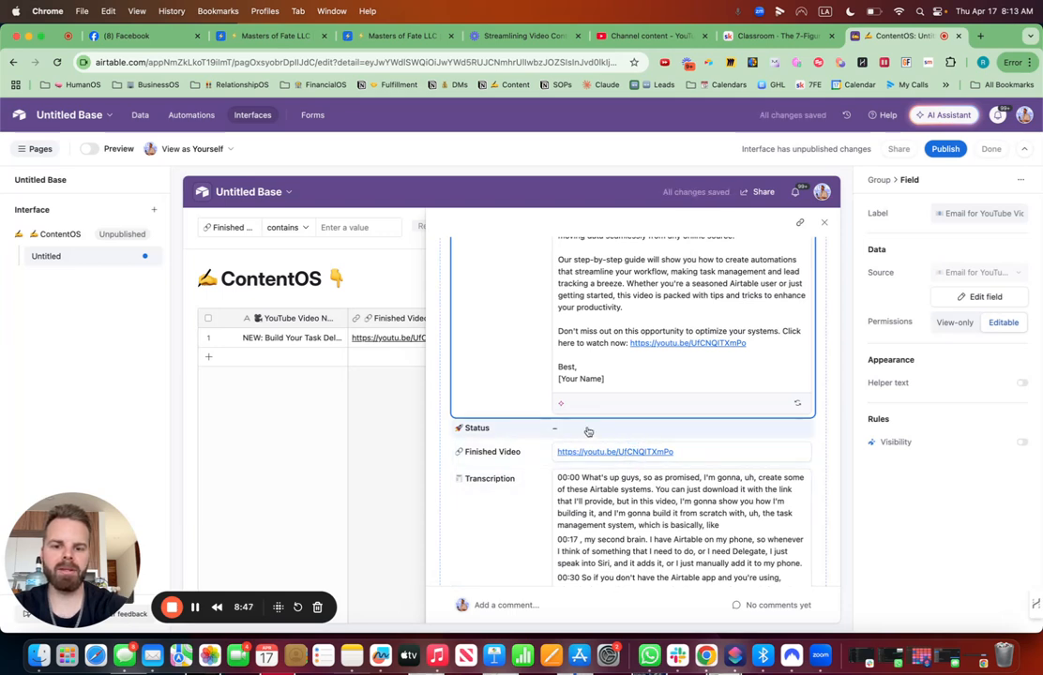
- Start a new User field below the Status field in the record details
click(588, 431)
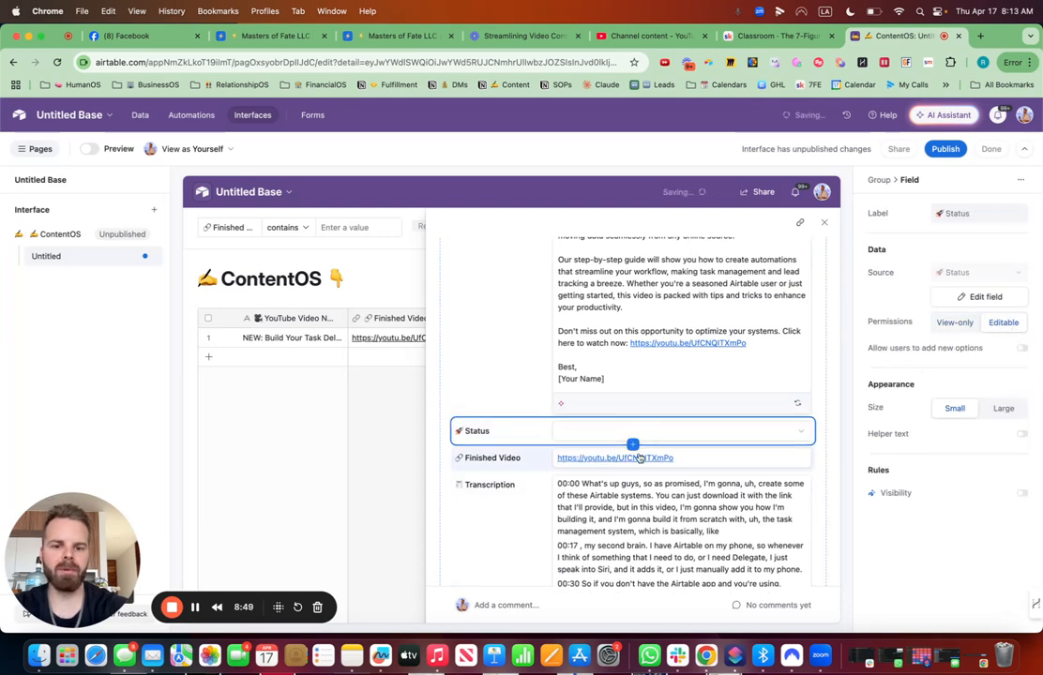
click(631, 443)
text(use)
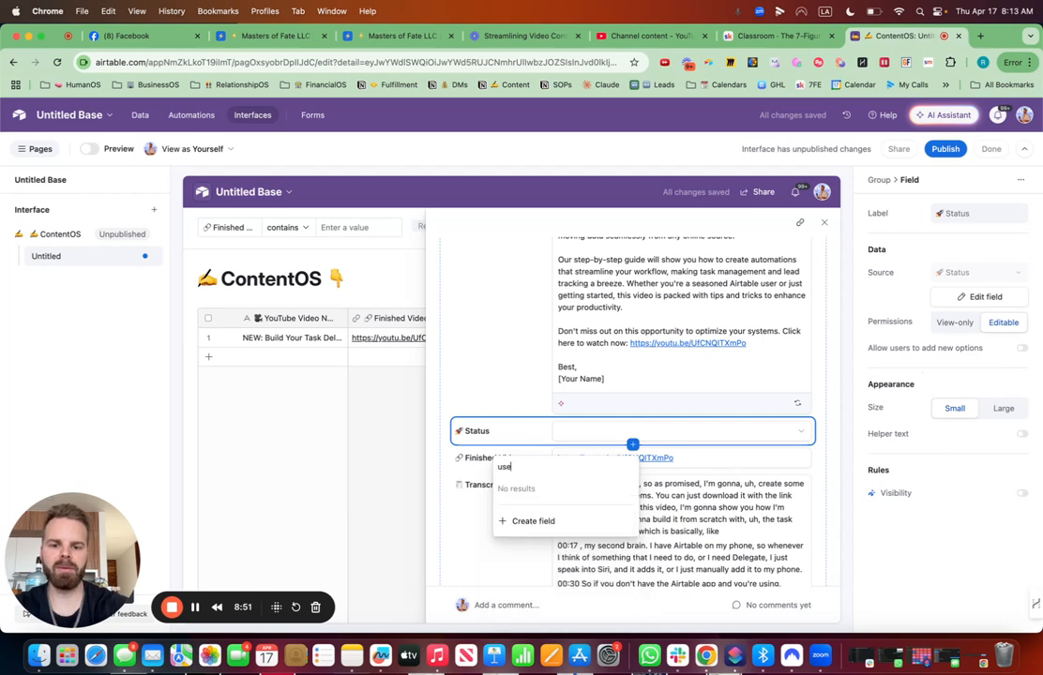
text(r)
key(BackSpace)
key(BackSpace)
key(BackSpace)
key(BackSpace)
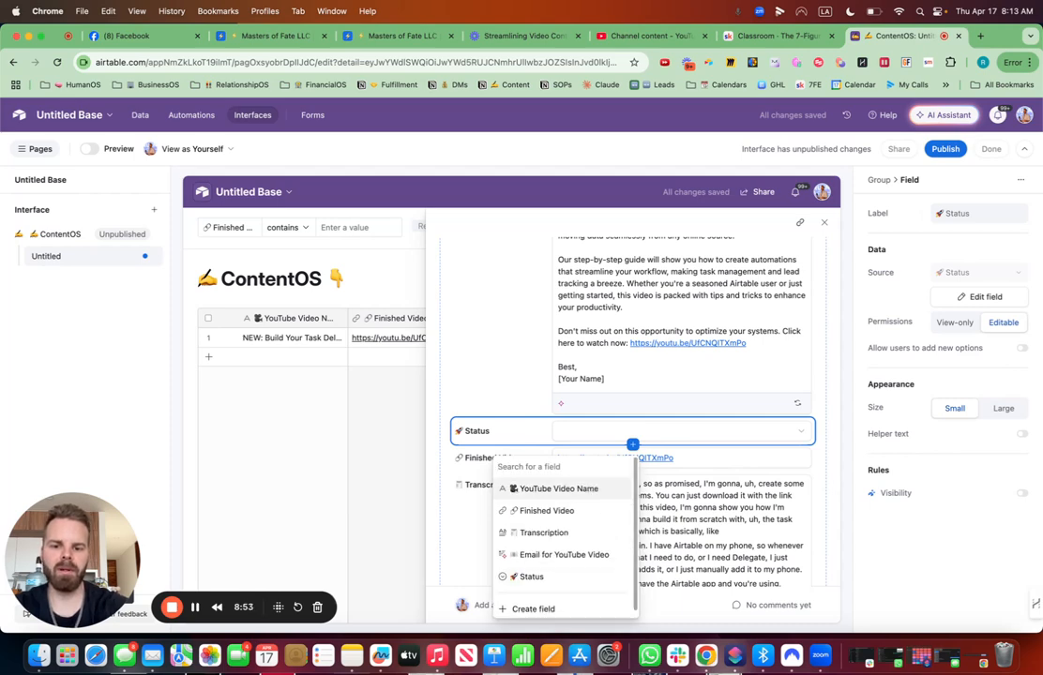
click(533, 608)
text(u)
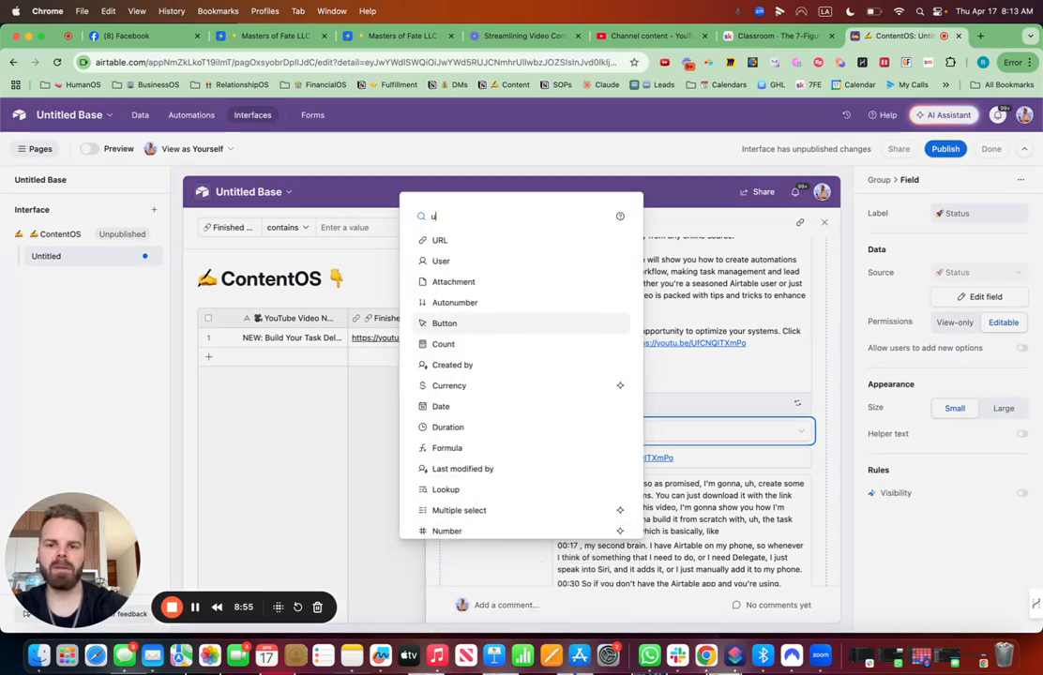
text(ser)
click(460, 357)
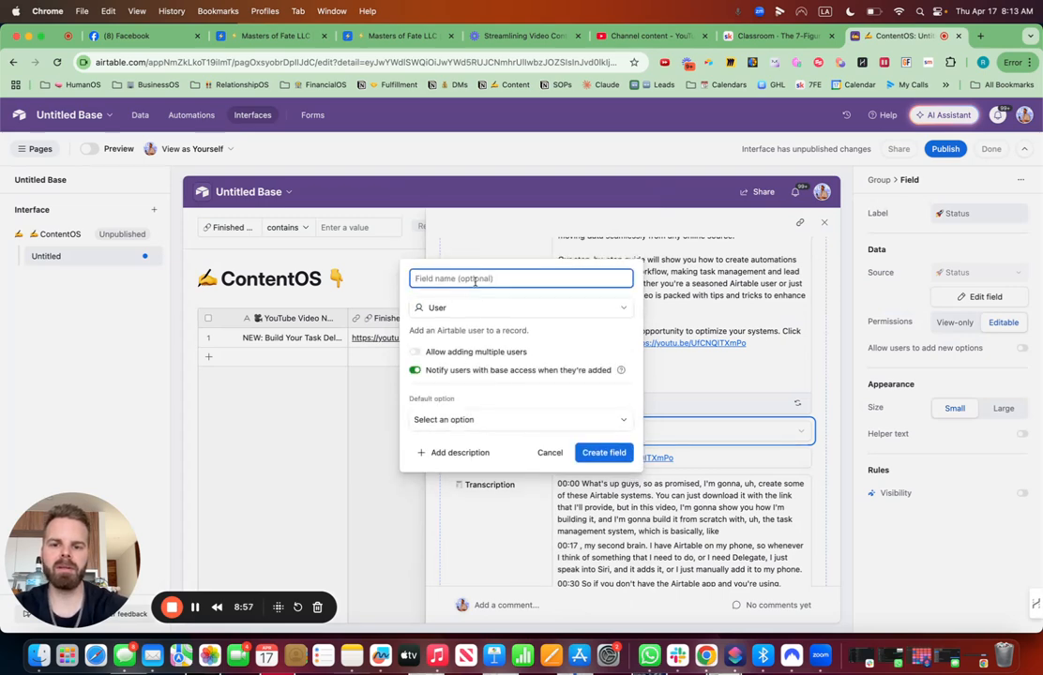
- Name the User field with a man emoji followed by Responsible, and create it
key(ctrl+super+space)
text(man)
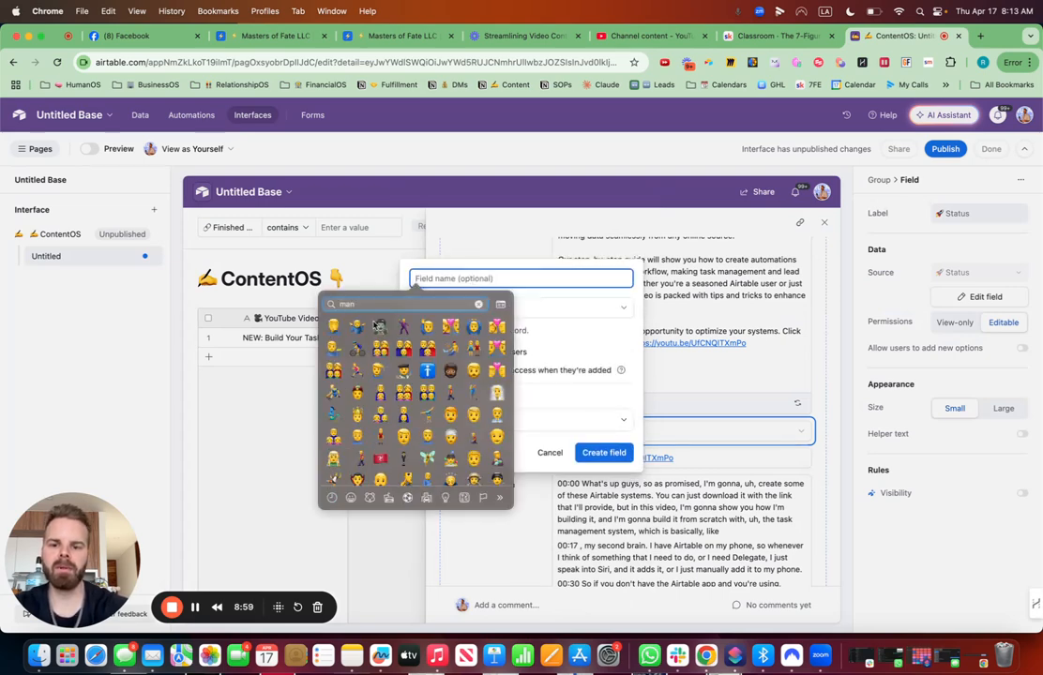
click(474, 371)
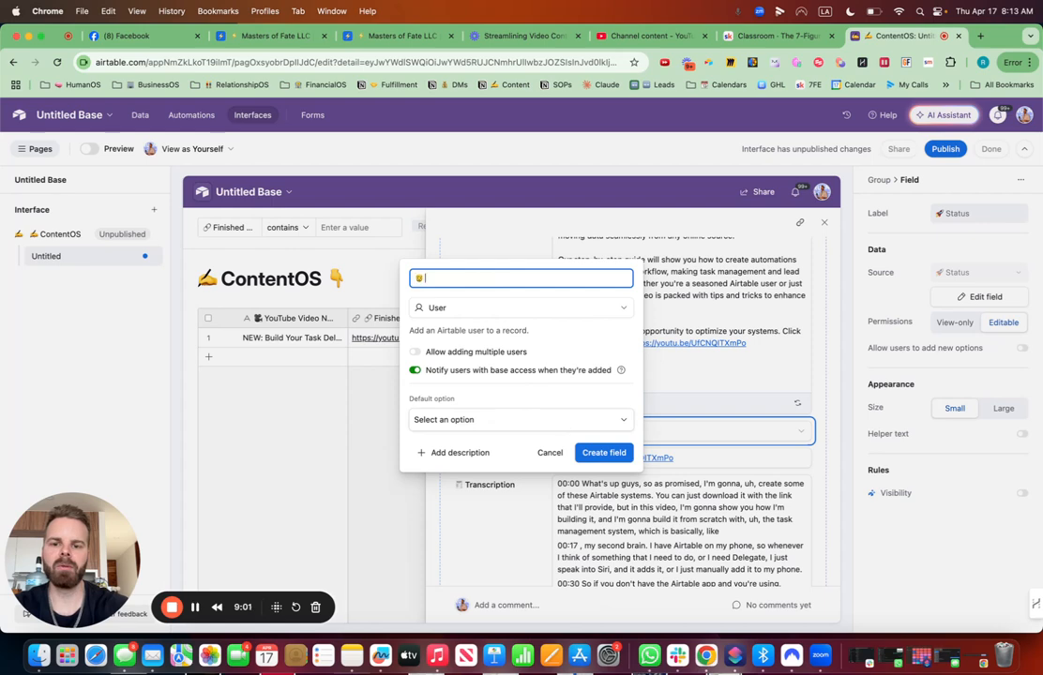
text(Responsible)
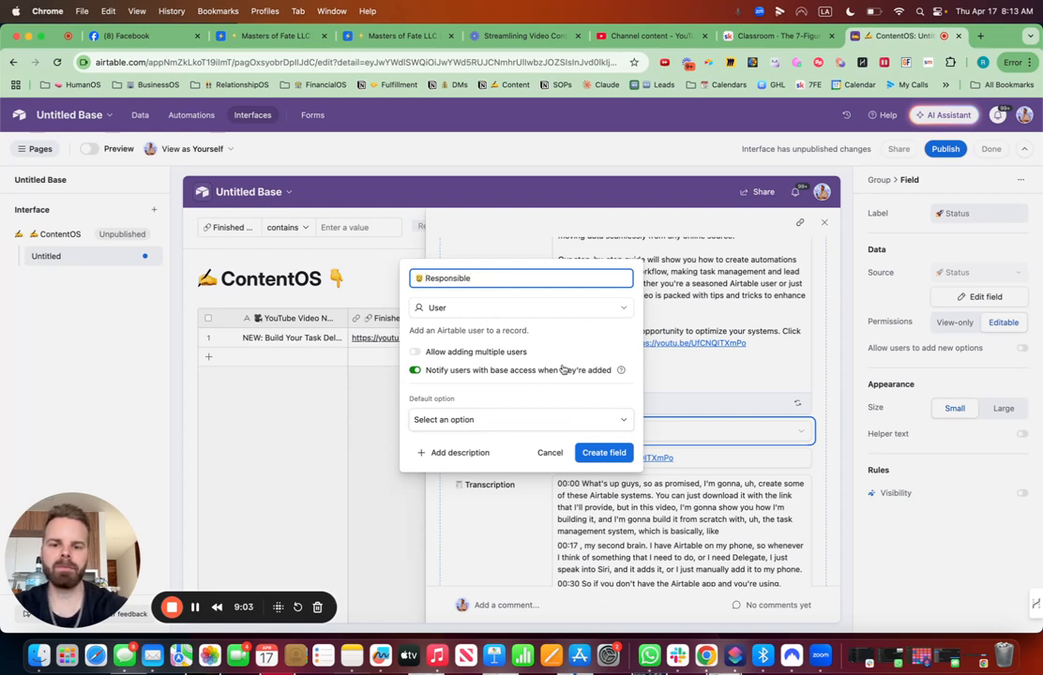
click(603, 453)
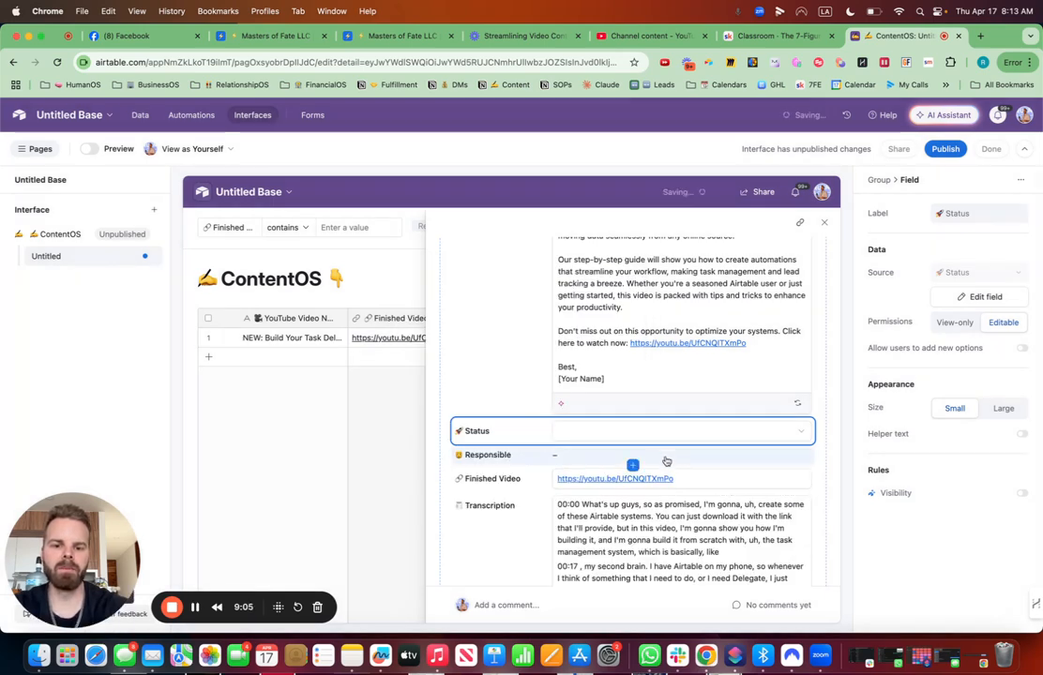
- Create a Date field named 📆 Due Date below Responsible and make it editable
click(661, 454)
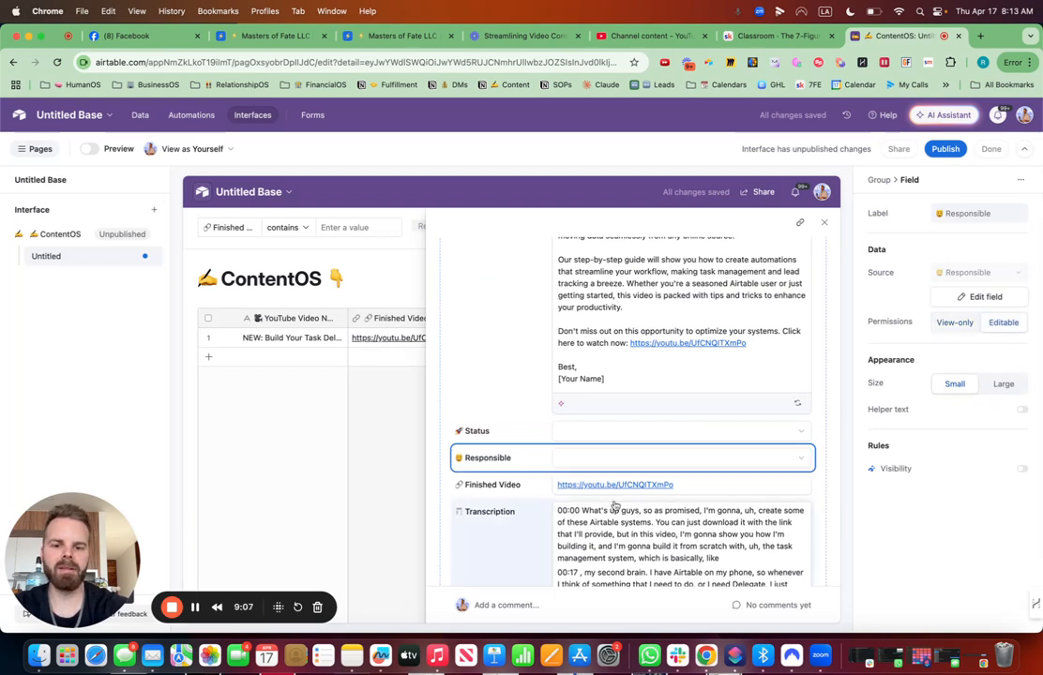
click(633, 471)
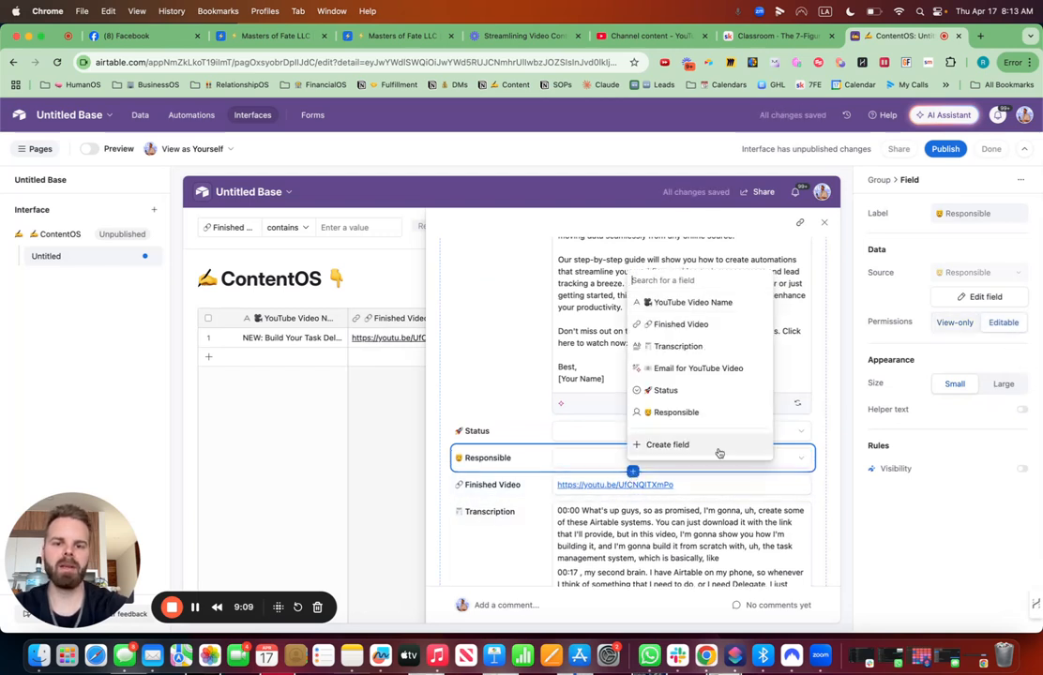
click(669, 444)
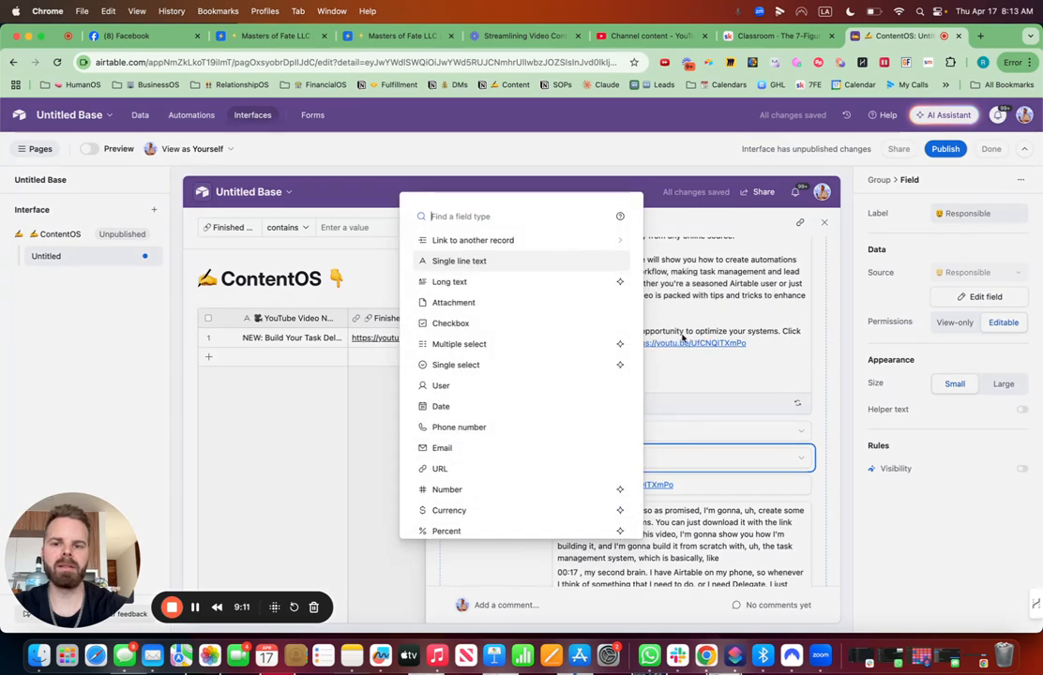
text(date)
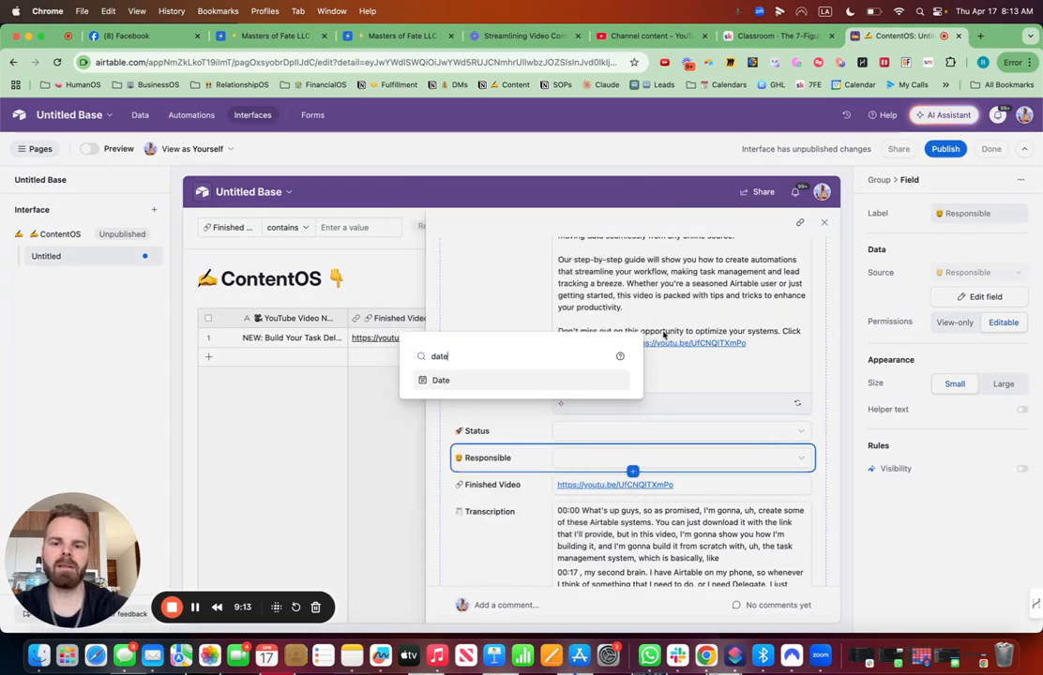
click(466, 380)
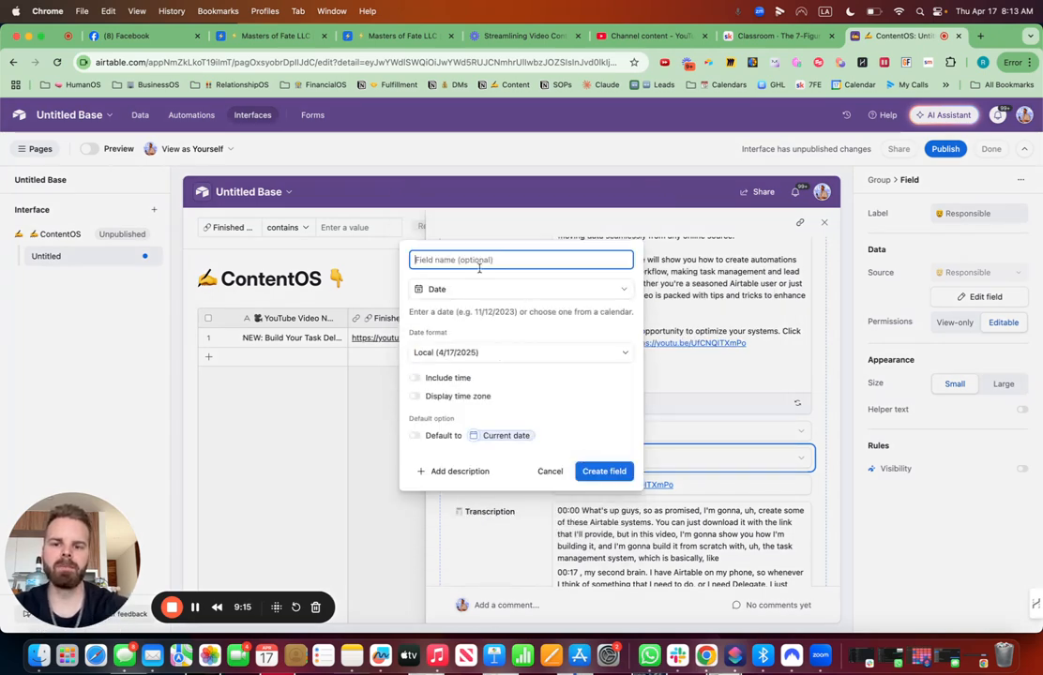
key(ctrl+super+space)
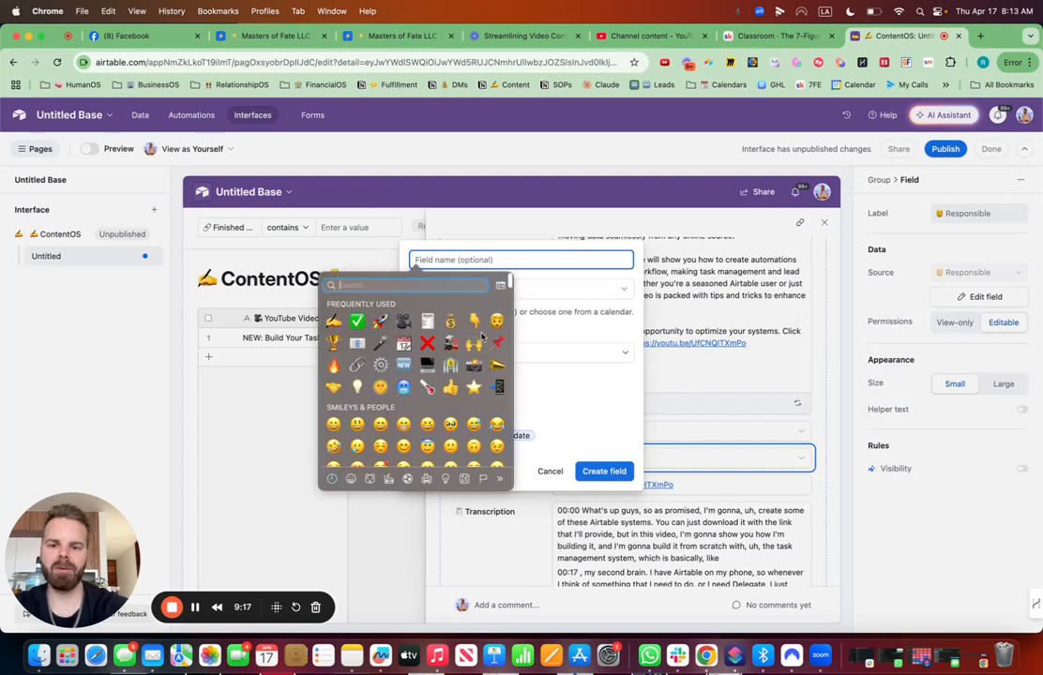
key(BackSpace)
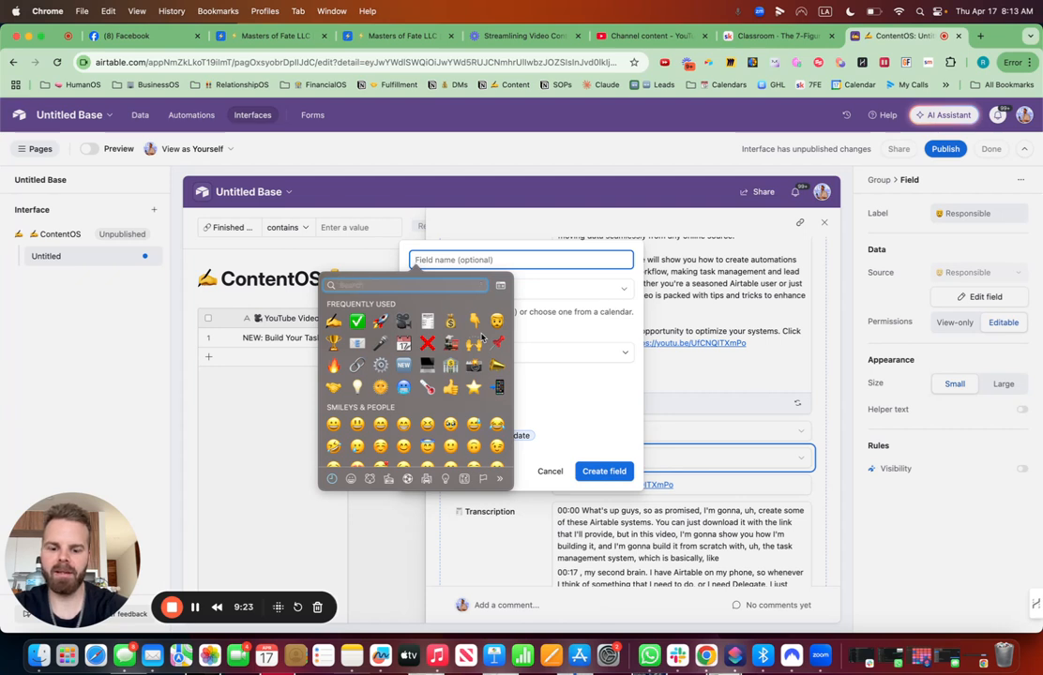
text(cal)
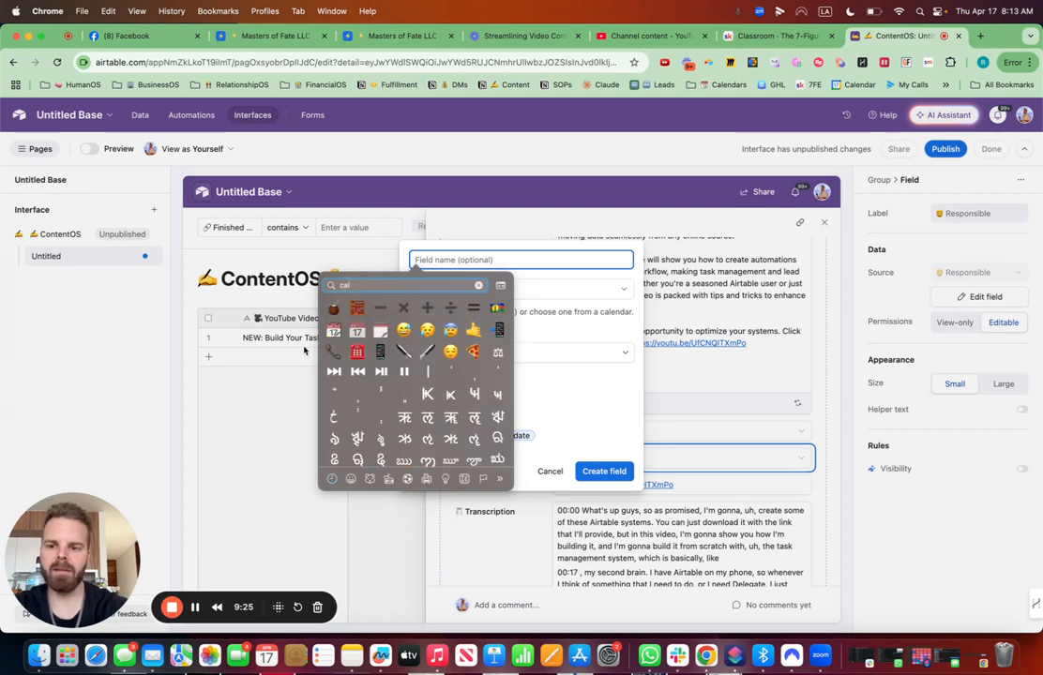
click(333, 330)
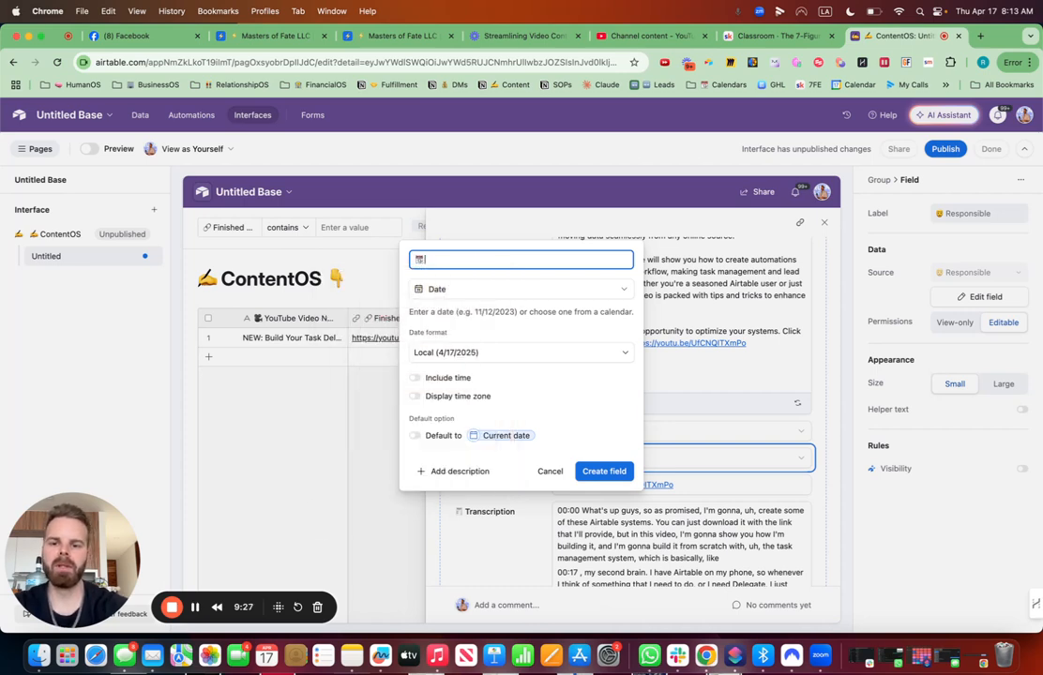
click(604, 471)
click(607, 483)
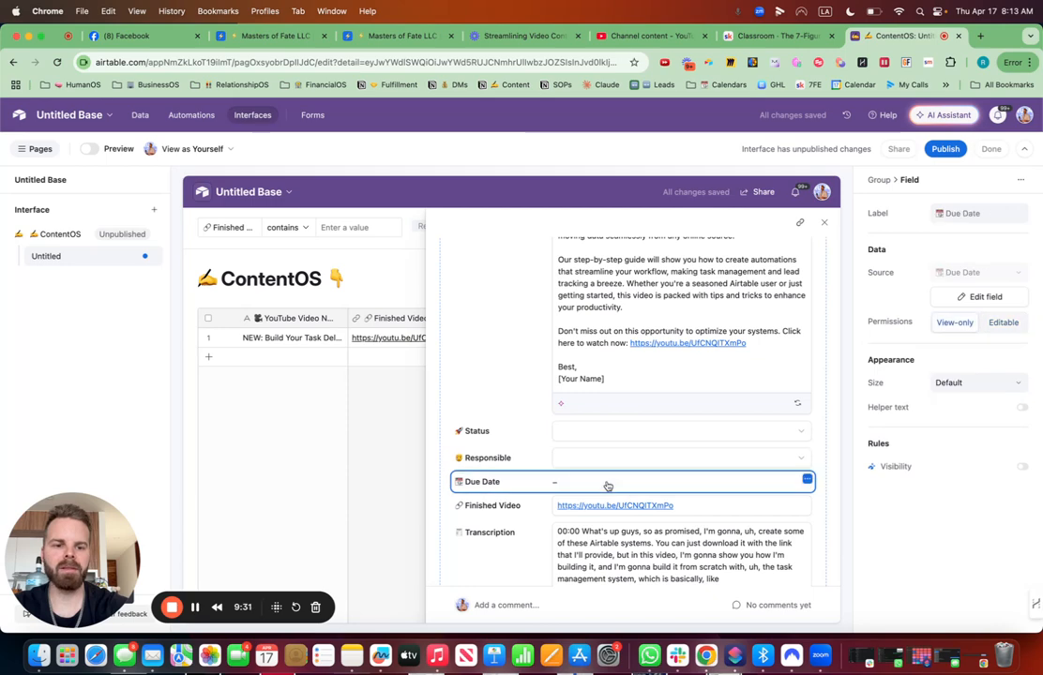
click(1008, 326)
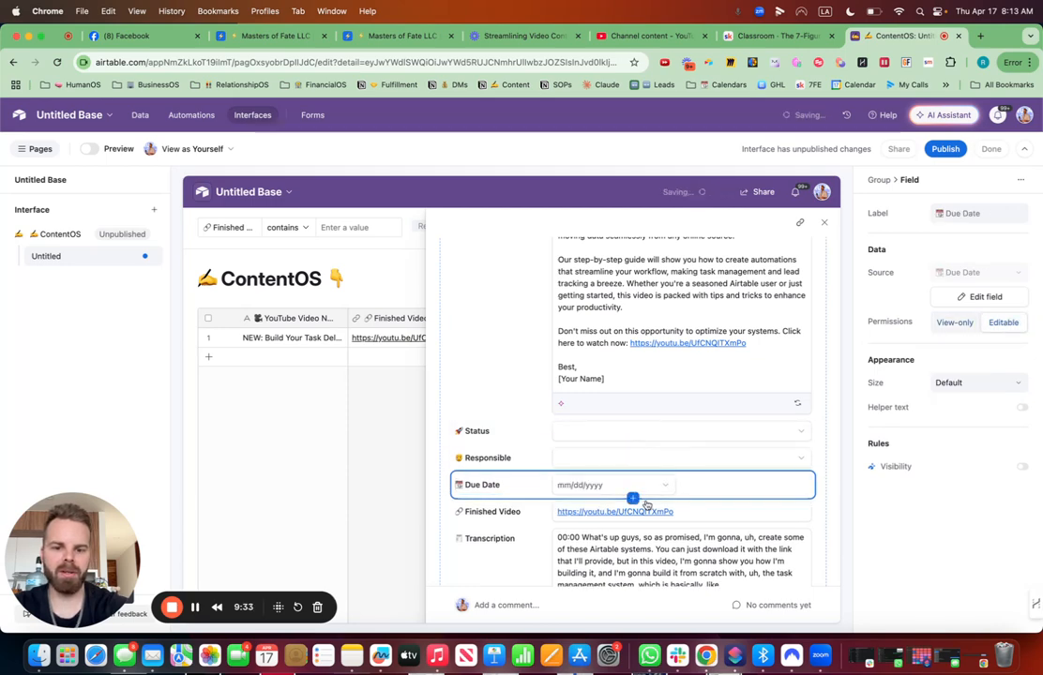
- Add a Created time field below the Due Date field
click(633, 497)
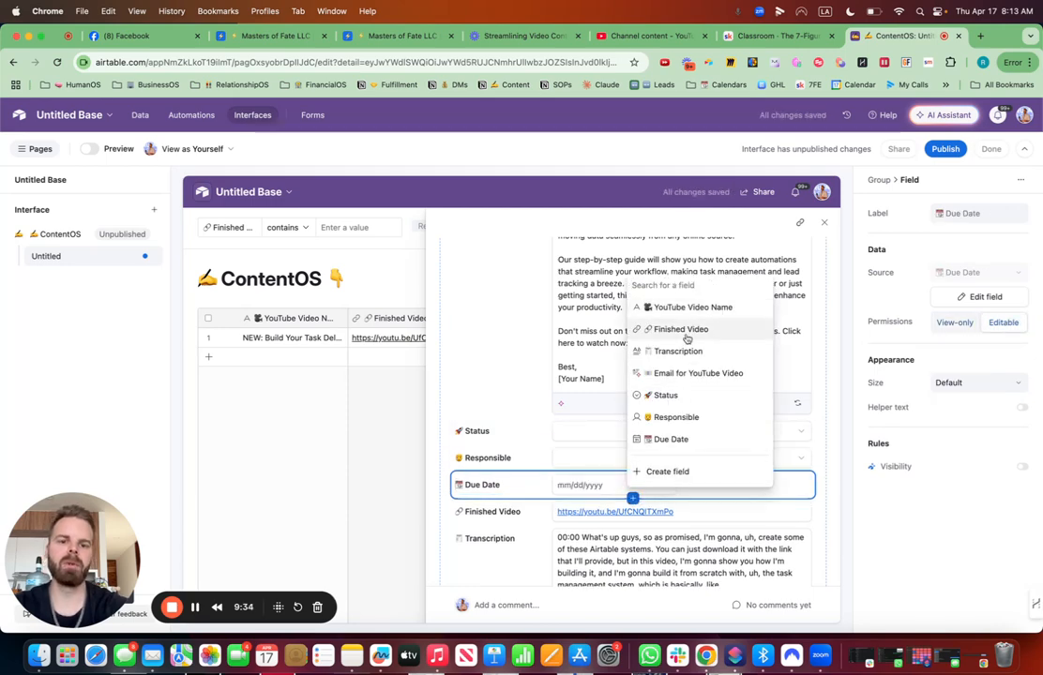
click(661, 471)
key(ctrl+super+space)
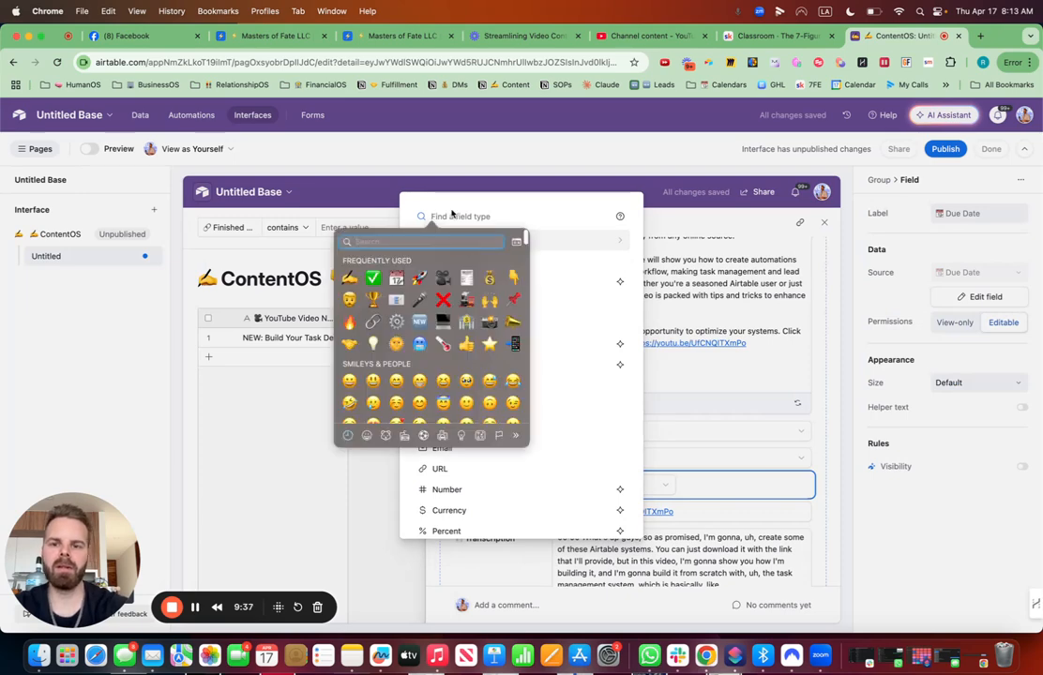
click(450, 217)
text(dat)
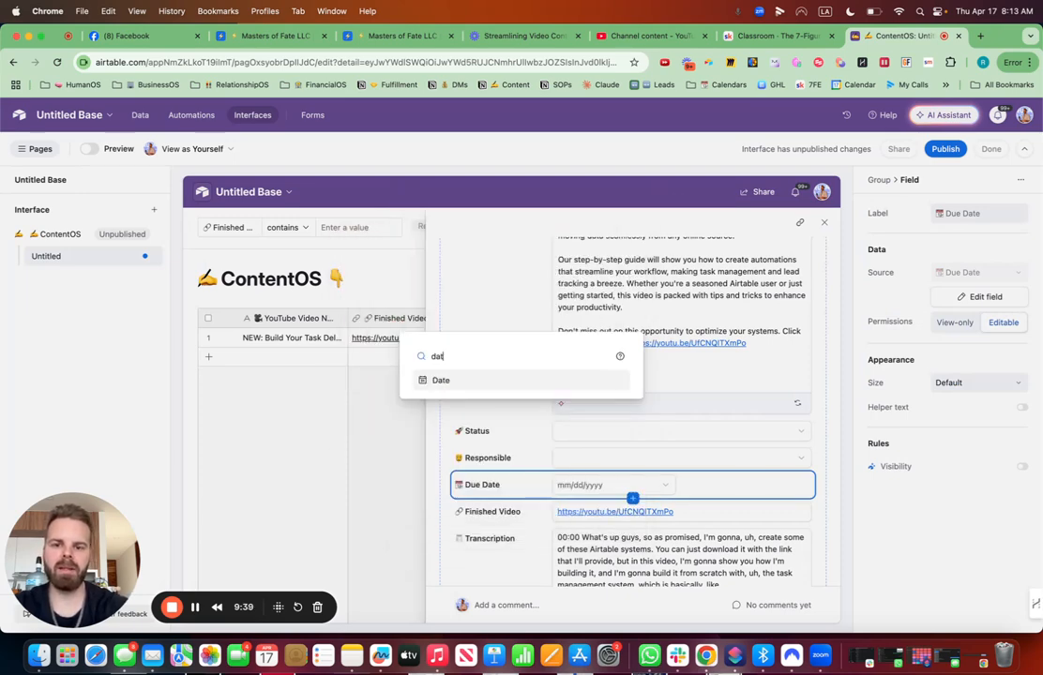
key(BackSpace)
key(BackSpace)
key(BackSpace)
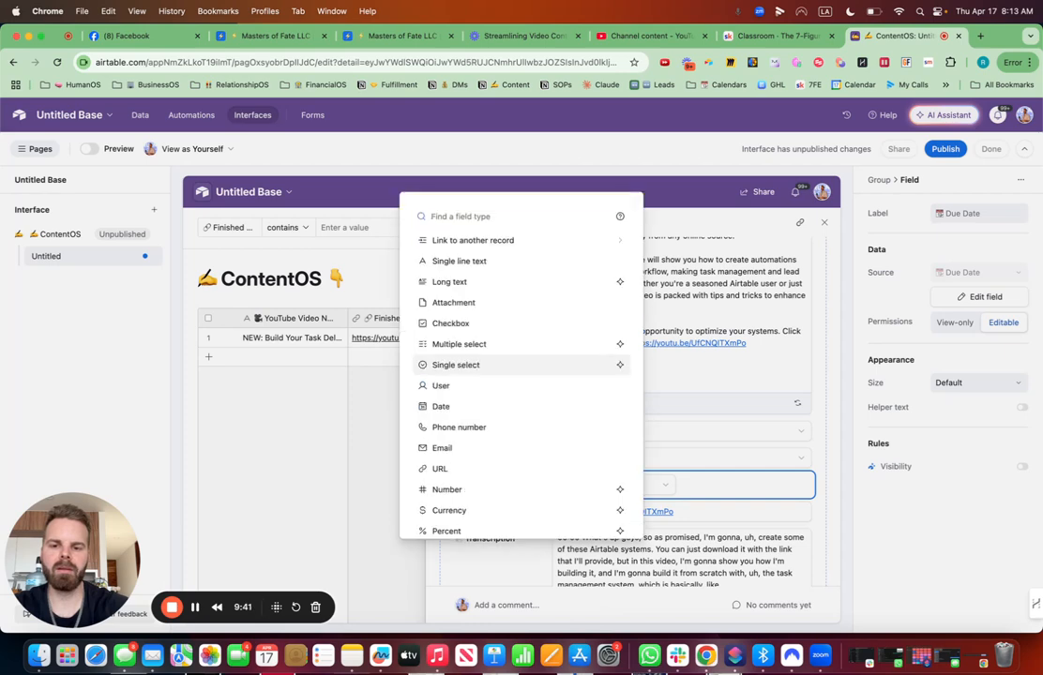
text(creat)
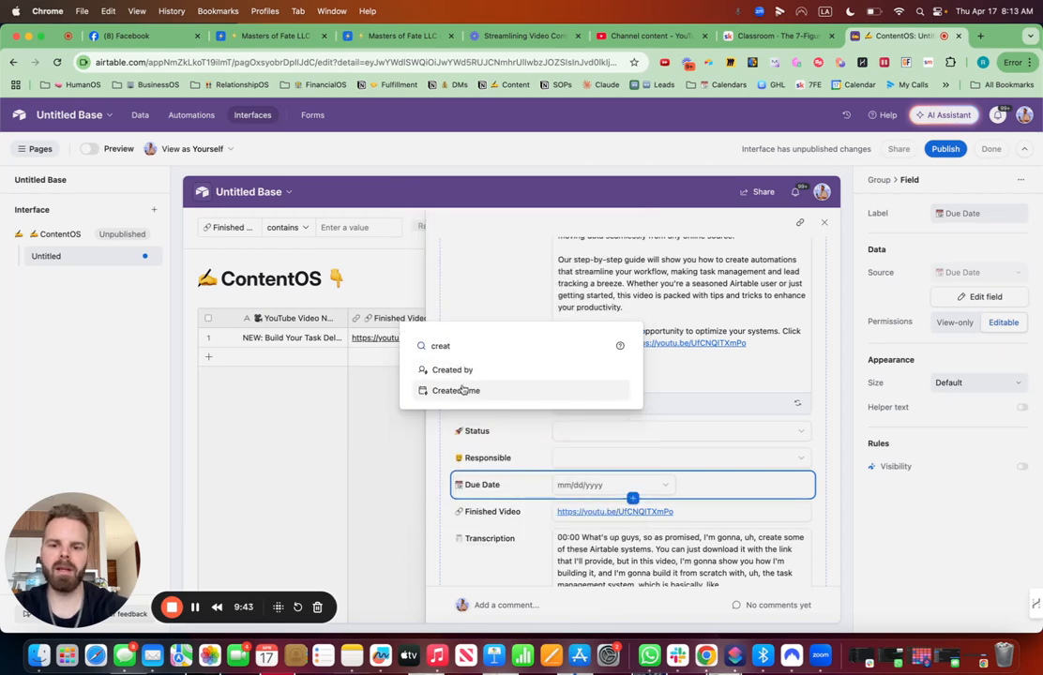
click(463, 390)
click(605, 481)
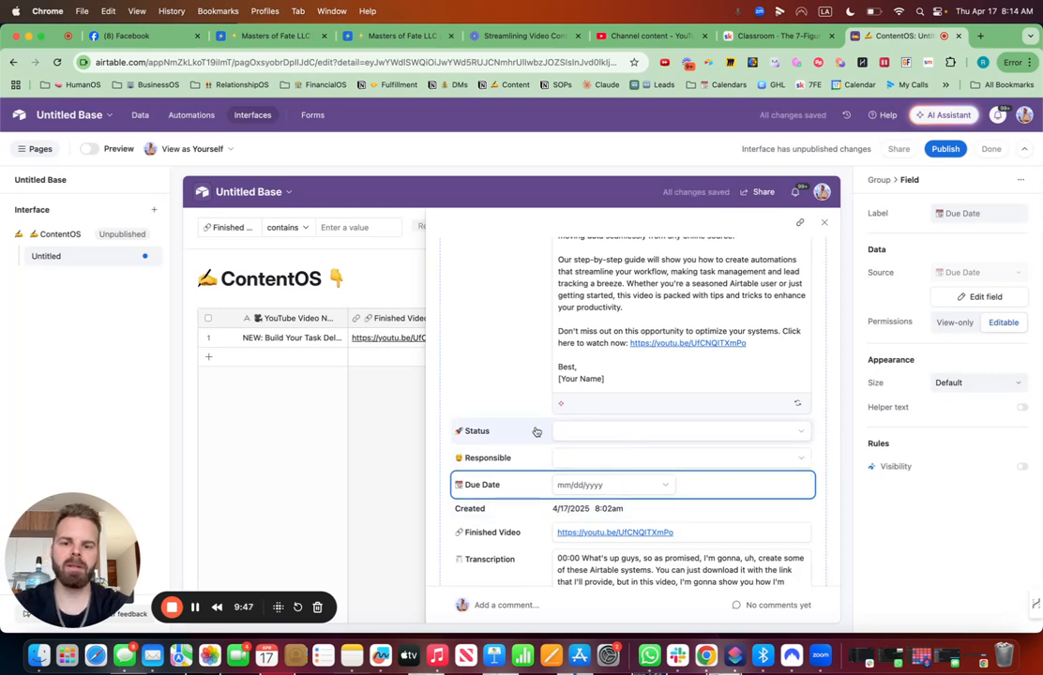
- Move Status, Responsible, Due Date and Created into one grouped section below the video title
drag(526, 428, 523, 361)
scroll(543, 454, down, 8)
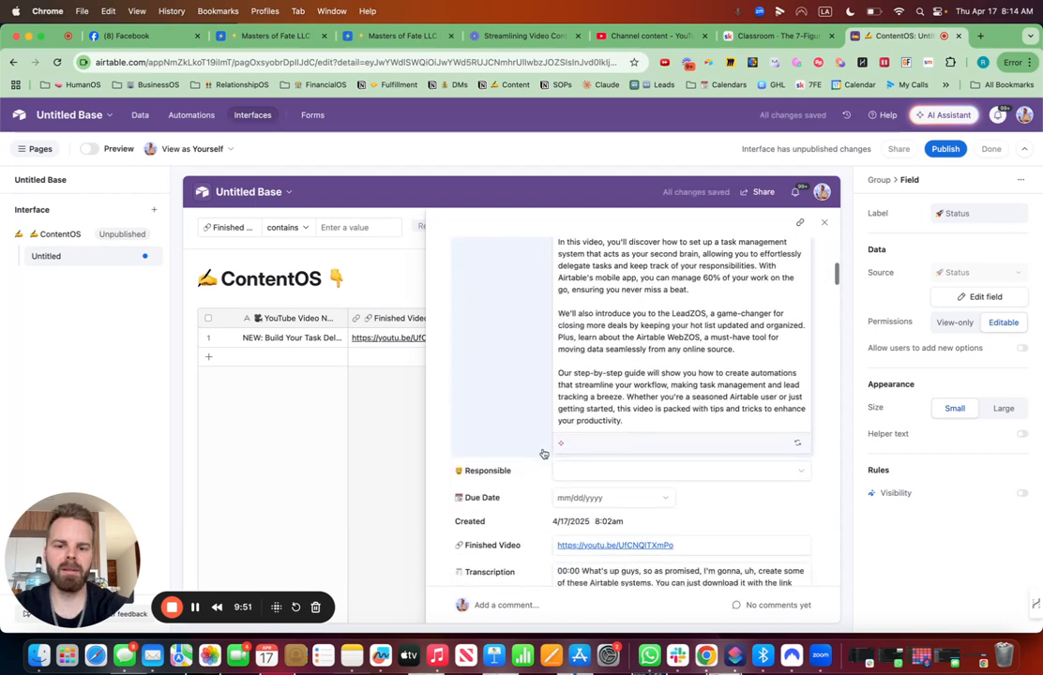
drag(531, 300, 799, 416)
scroll(592, 440, down, 10)
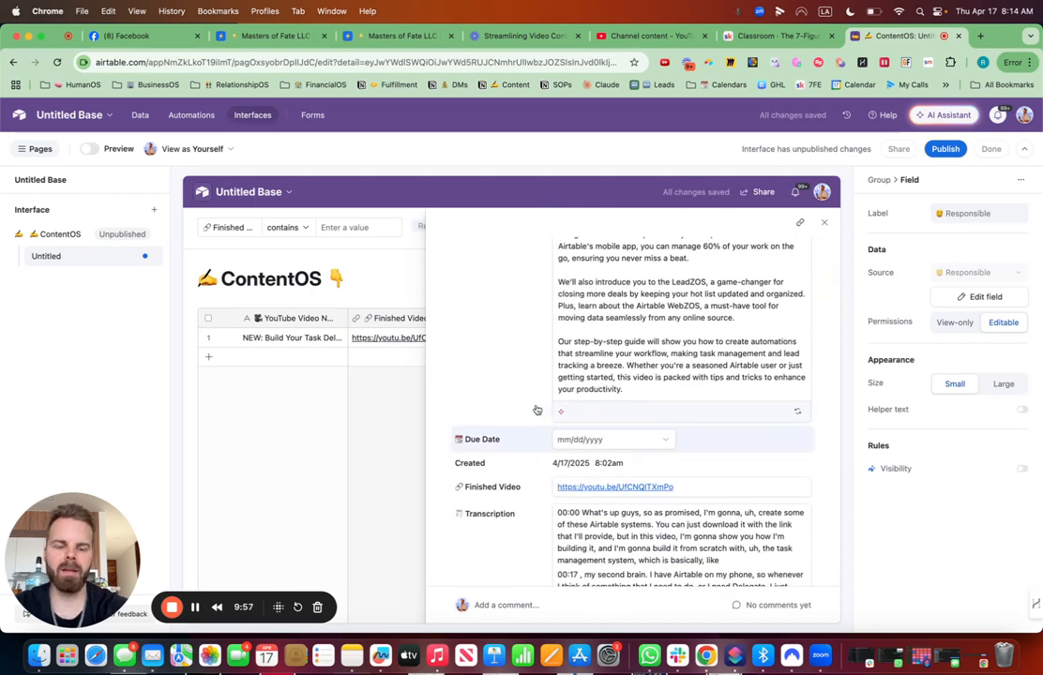
drag(536, 436, 784, 418)
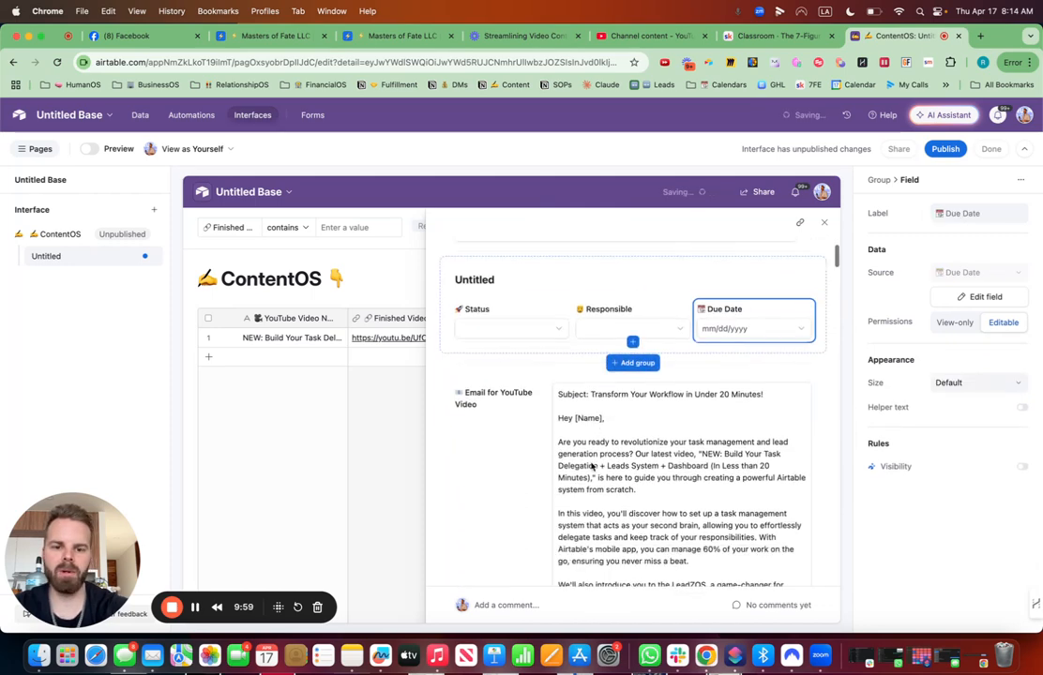
scroll(591, 464, down, 5)
drag(533, 396, 540, 429)
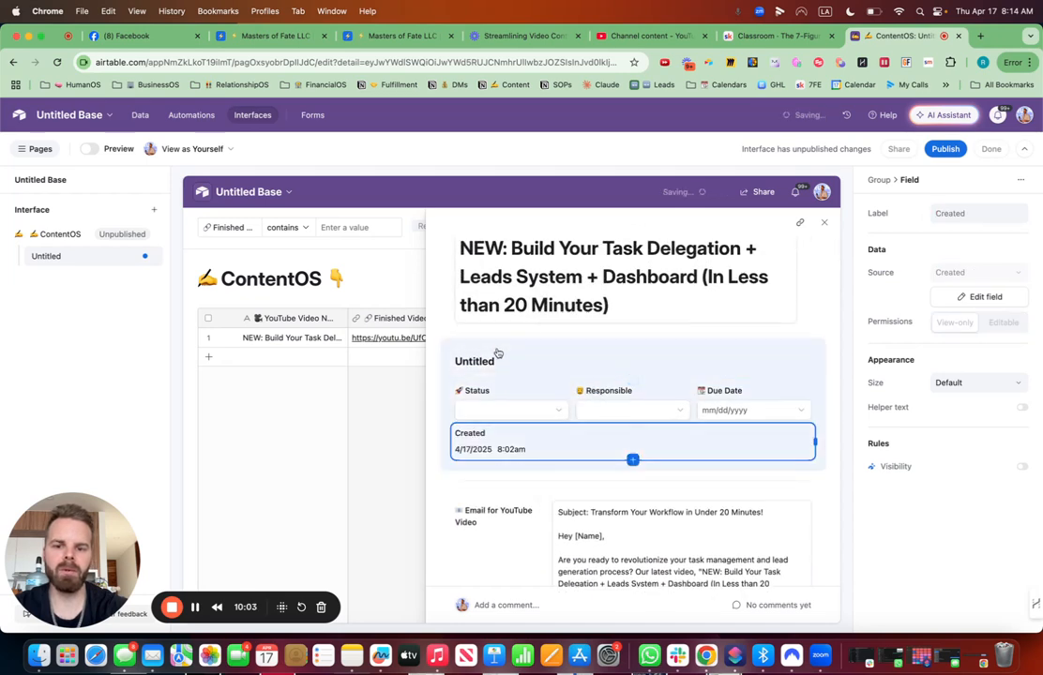
- Title the grouped section with a writing-hand emoji followed by Content Details
click(493, 360)
key(ctrl+super+space)
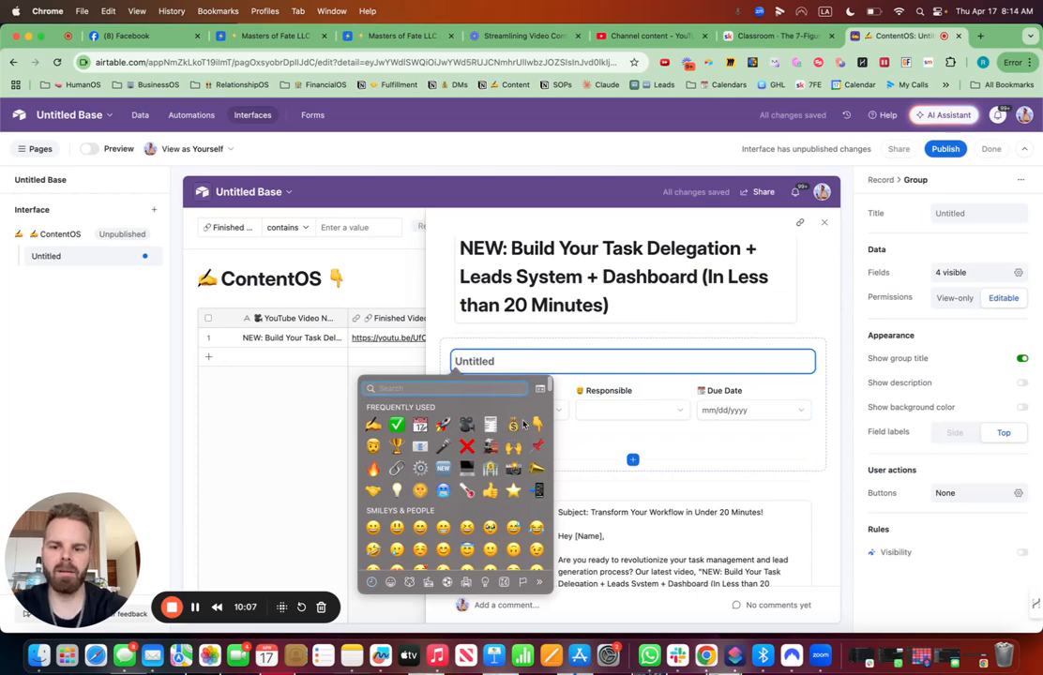
click(372, 428)
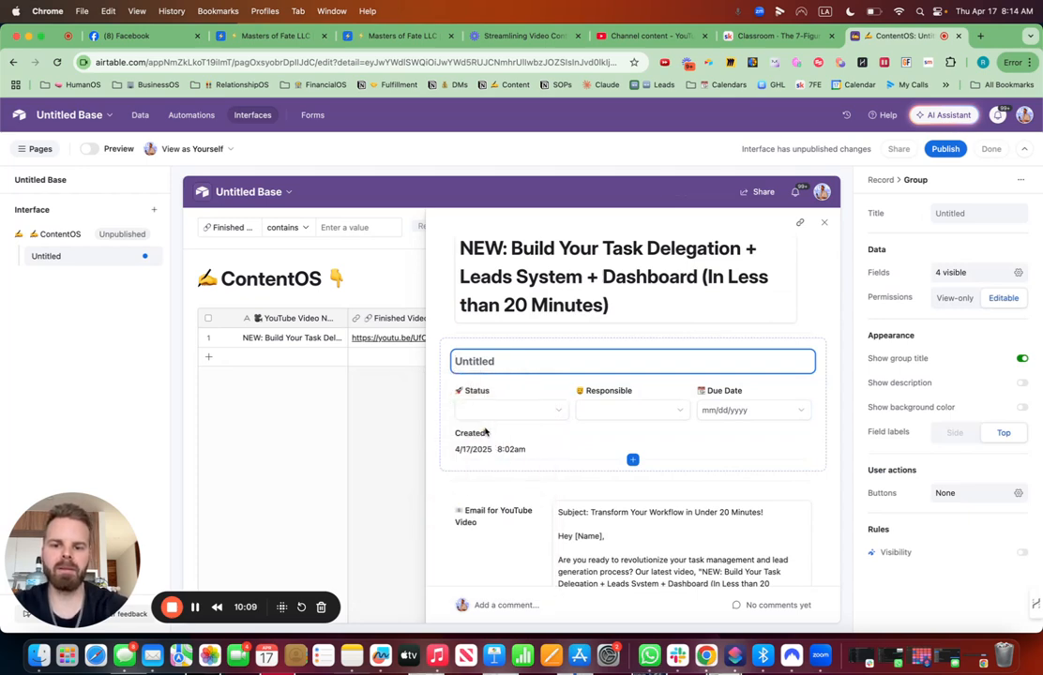
text(Content)
text(Details)
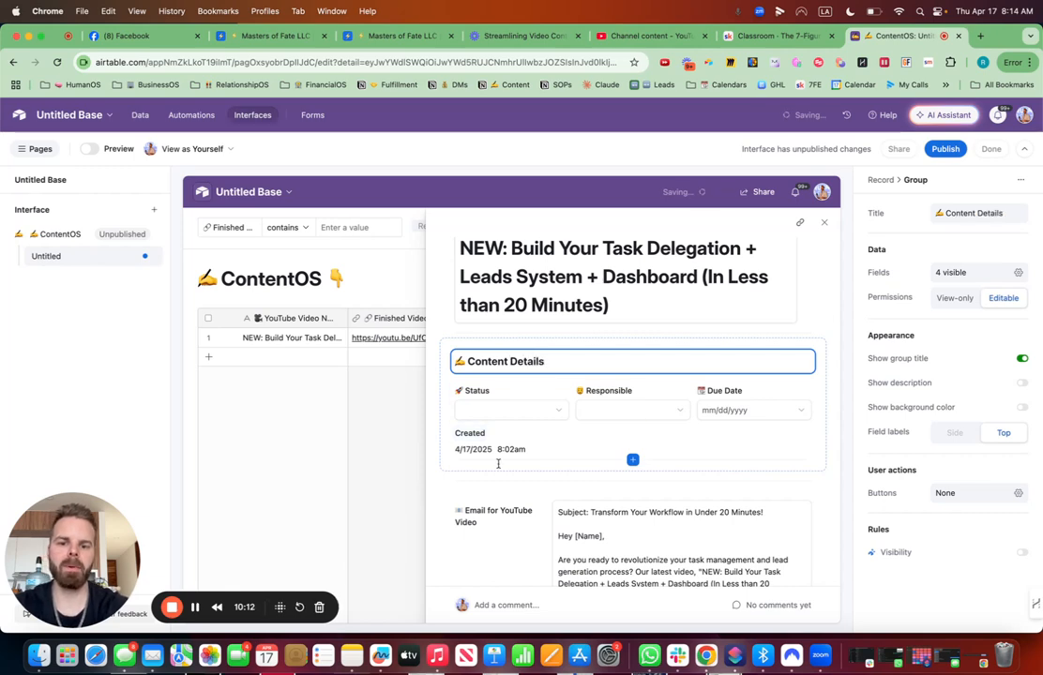
- Move the Finished Video field up above the Email for YouTube Video field in the record layout
scroll(496, 463, down, 10)
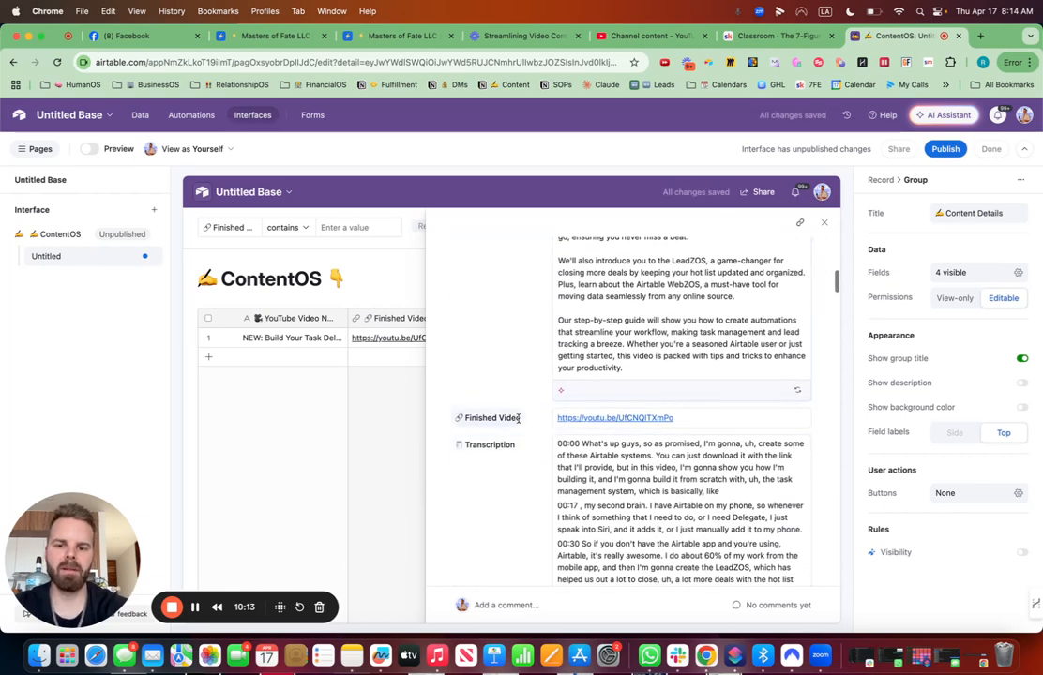
scroll(540, 421, up, 1)
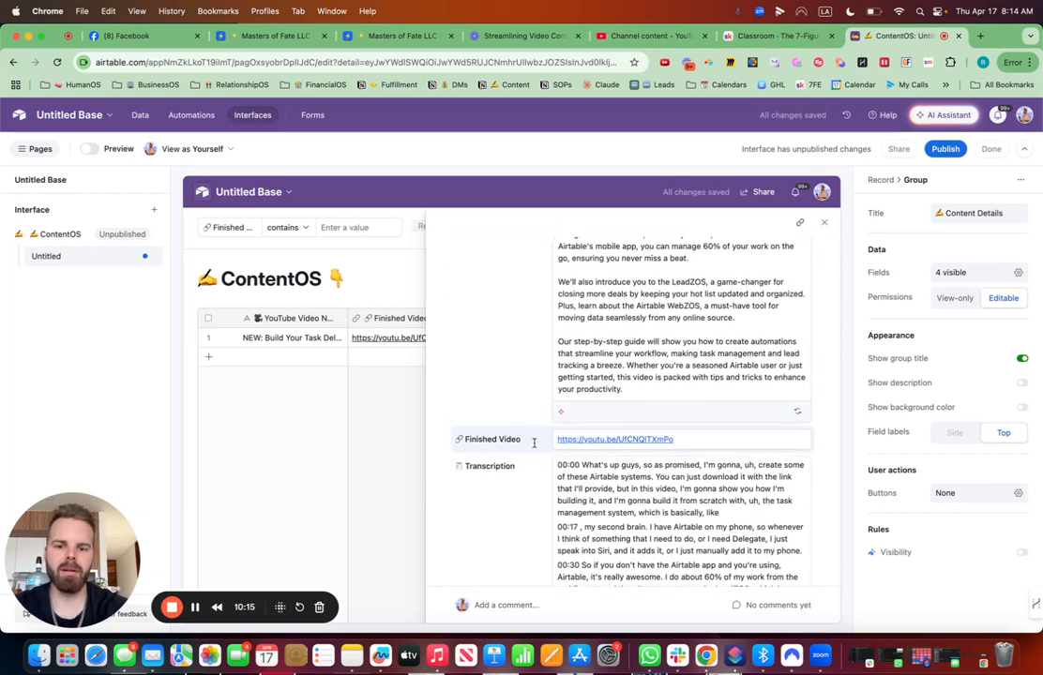
drag(532, 437, 536, 400)
scroll(557, 387, down, 5)
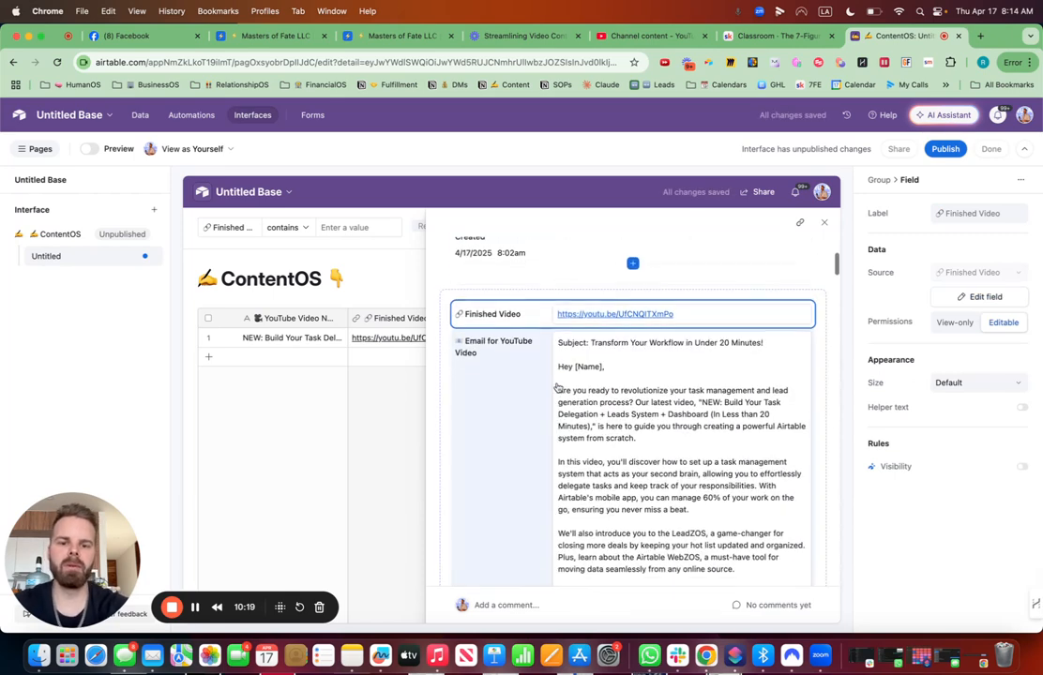
- Place the Email for YouTube Video field into a new grouped section of its own
scroll(557, 386, down, 5)
scroll(540, 390, up, 8)
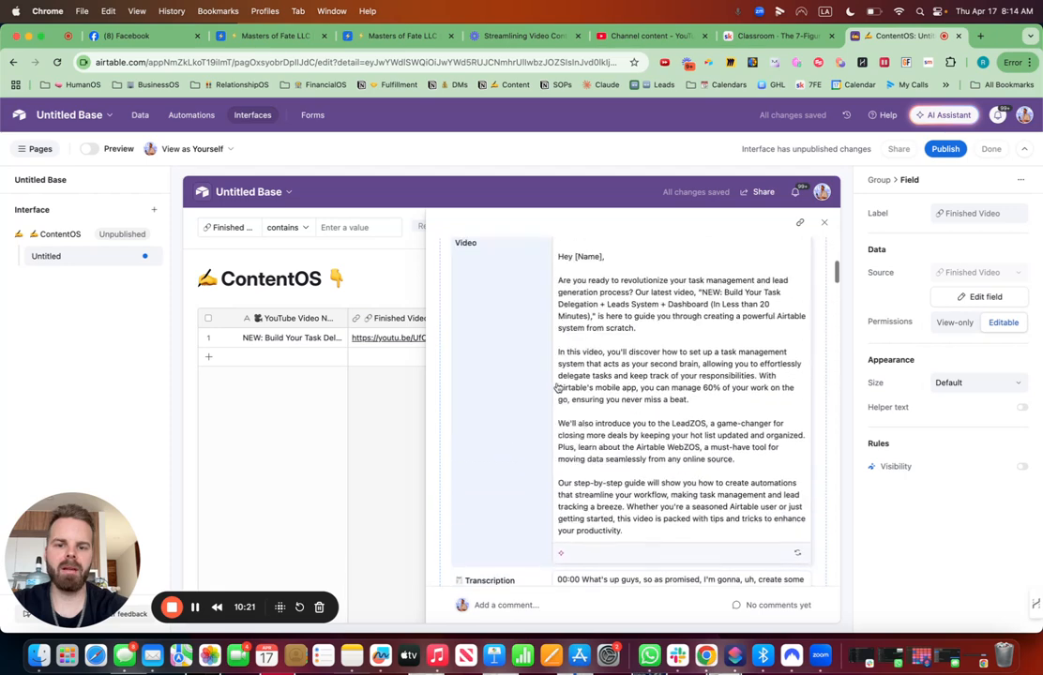
mouse_move(542, 349)
mouse_down()
mouse_move(545, 300)
mouse_move(558, 338)
mouse_up()
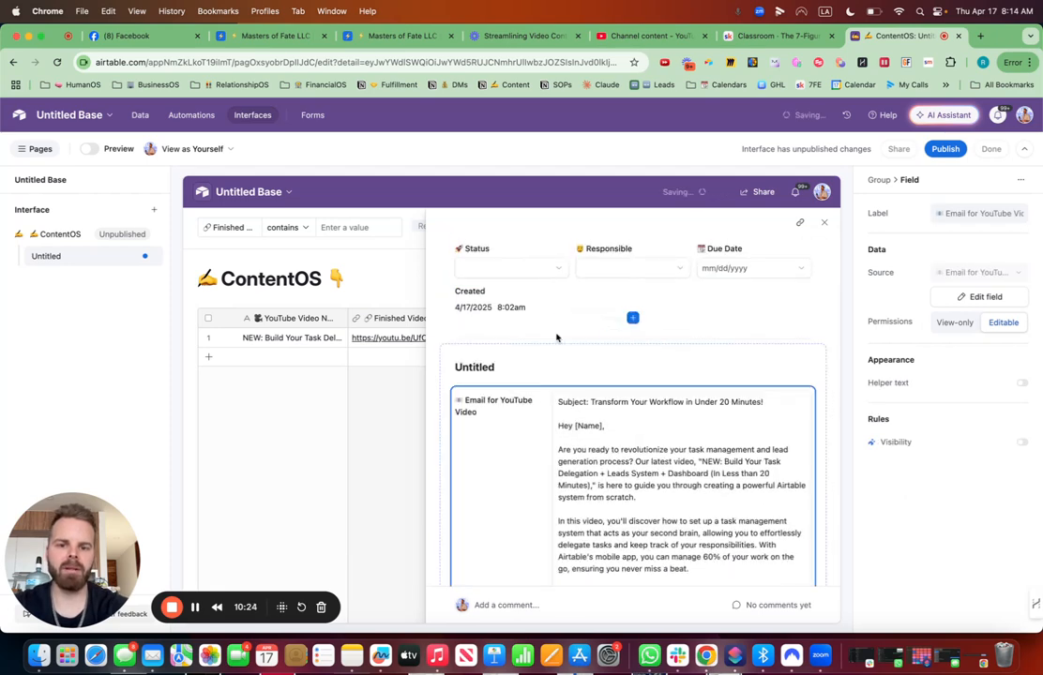
- Title the new section with an emoji followed by Ai Responses
click(509, 368)
key(ctrl+super+space)
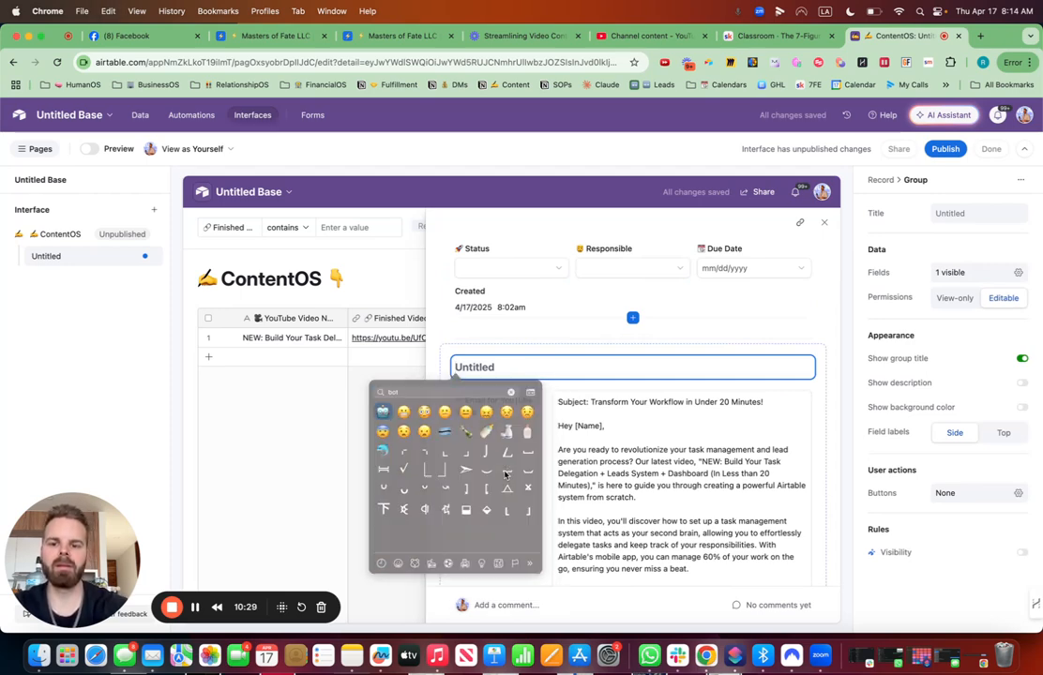
click(374, 419)
text(Ai Respo)
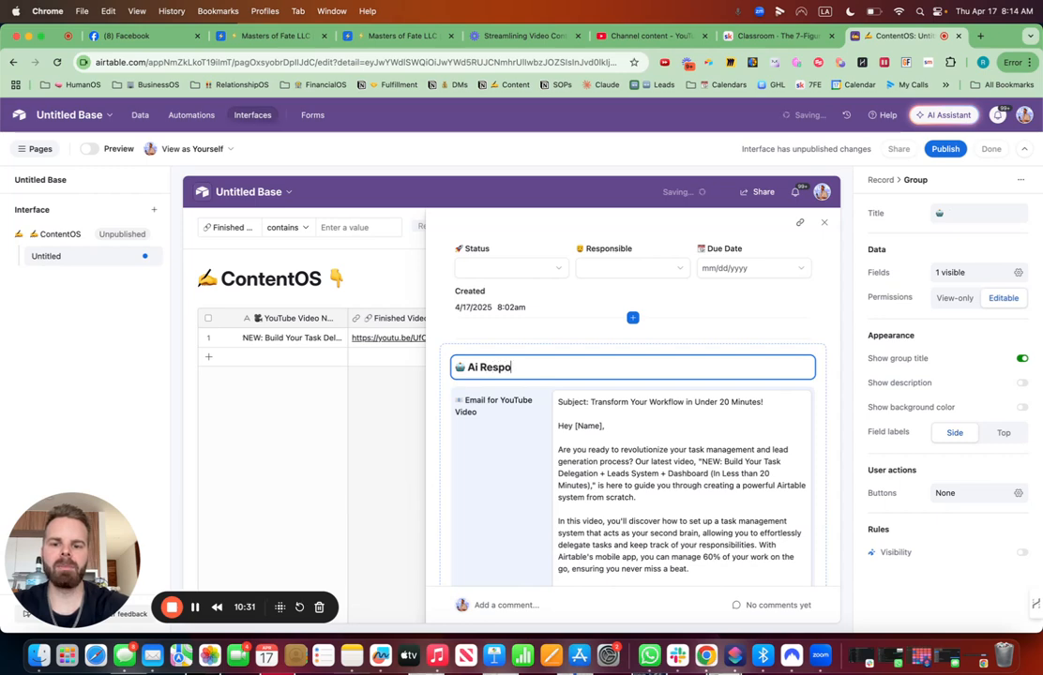
text(nse)
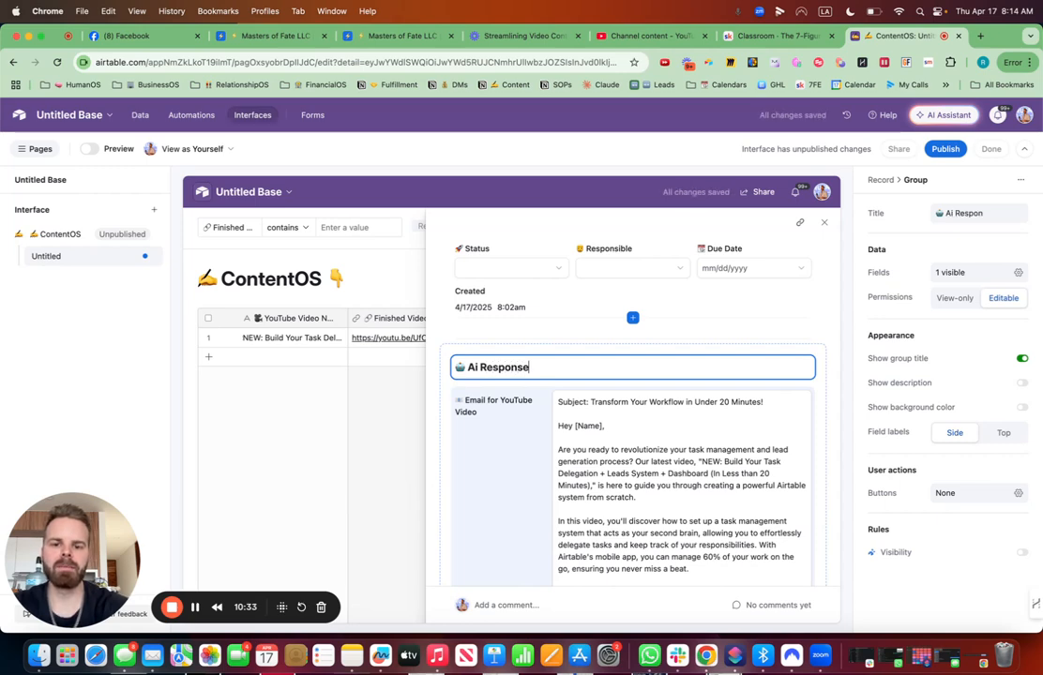
text(s)
- Set the record's Status to In Progress and assign a team member as Responsible
scroll(668, 325, up, 3)
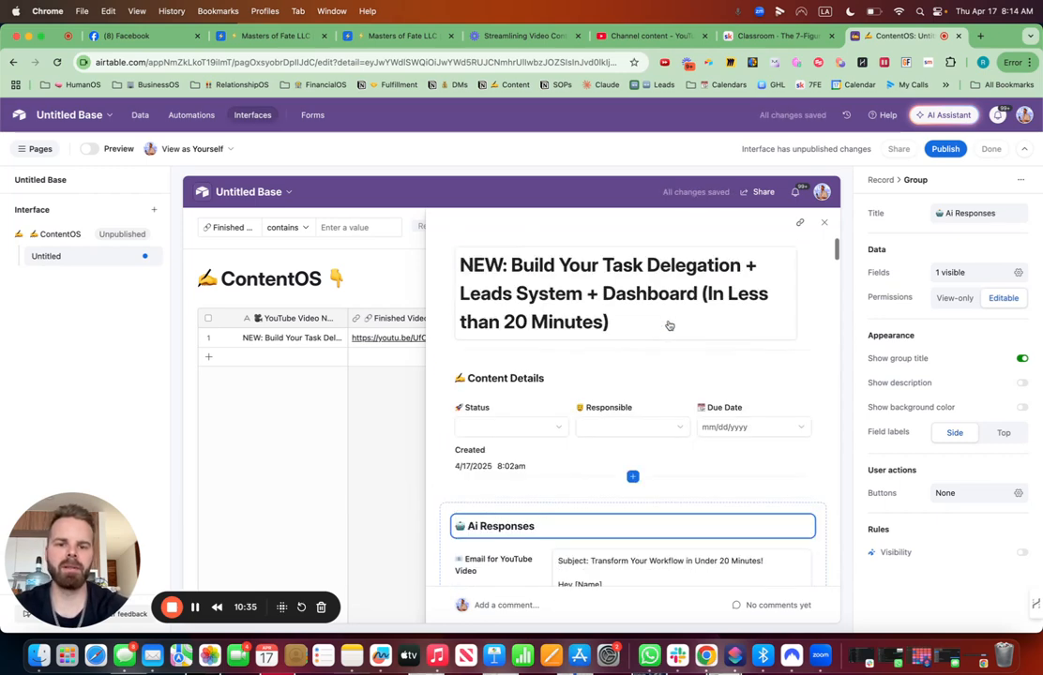
click(510, 433)
click(510, 431)
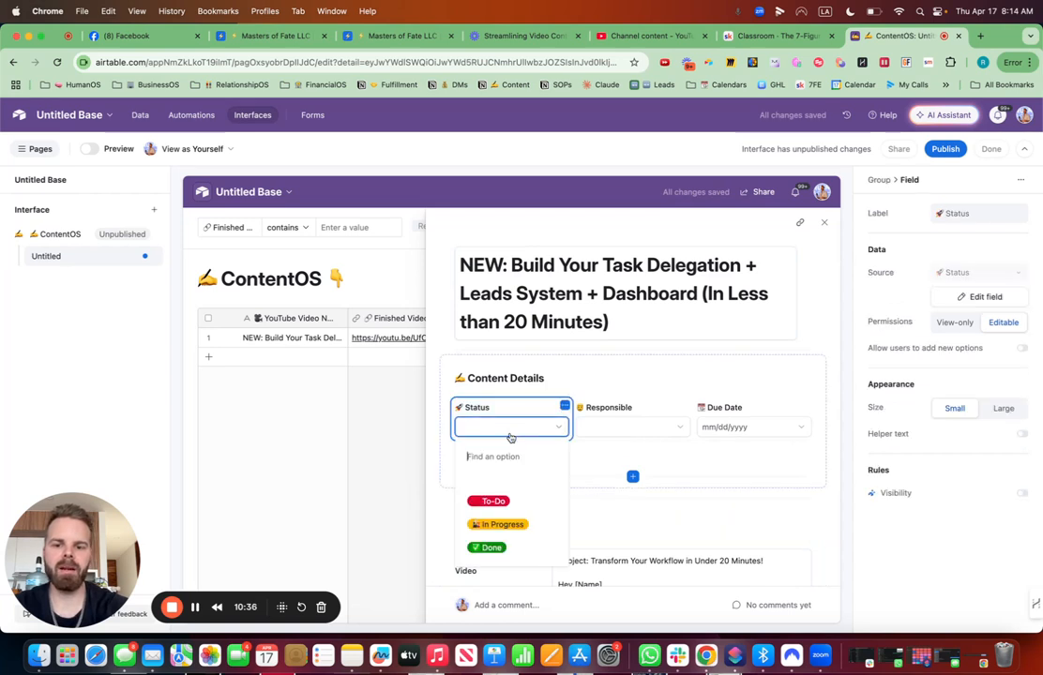
click(502, 523)
click(615, 432)
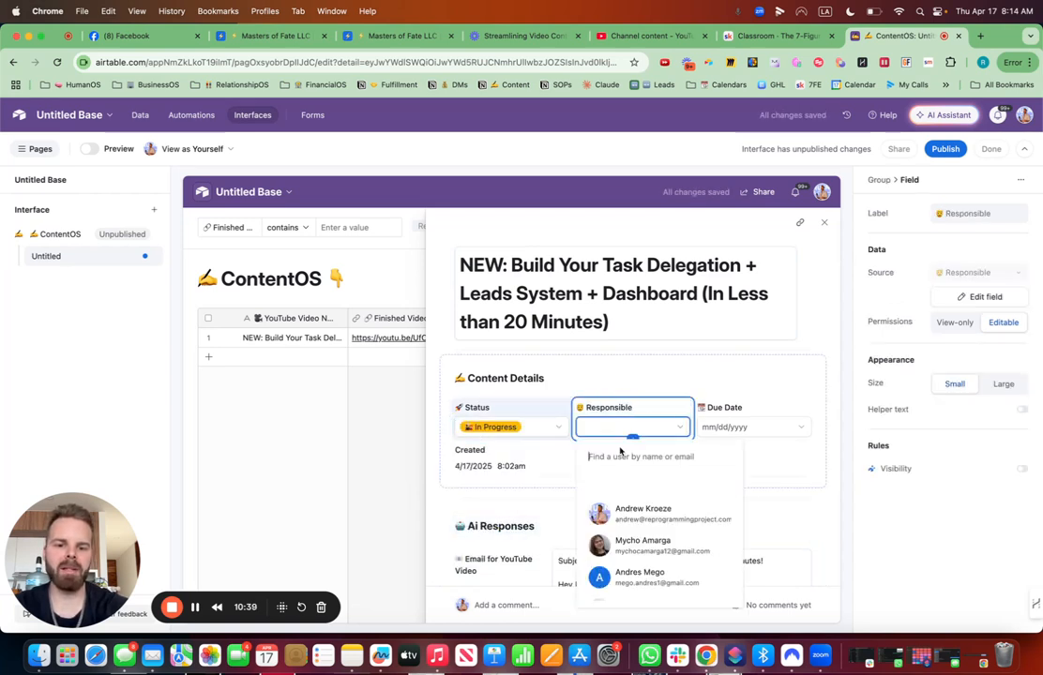
click(641, 541)
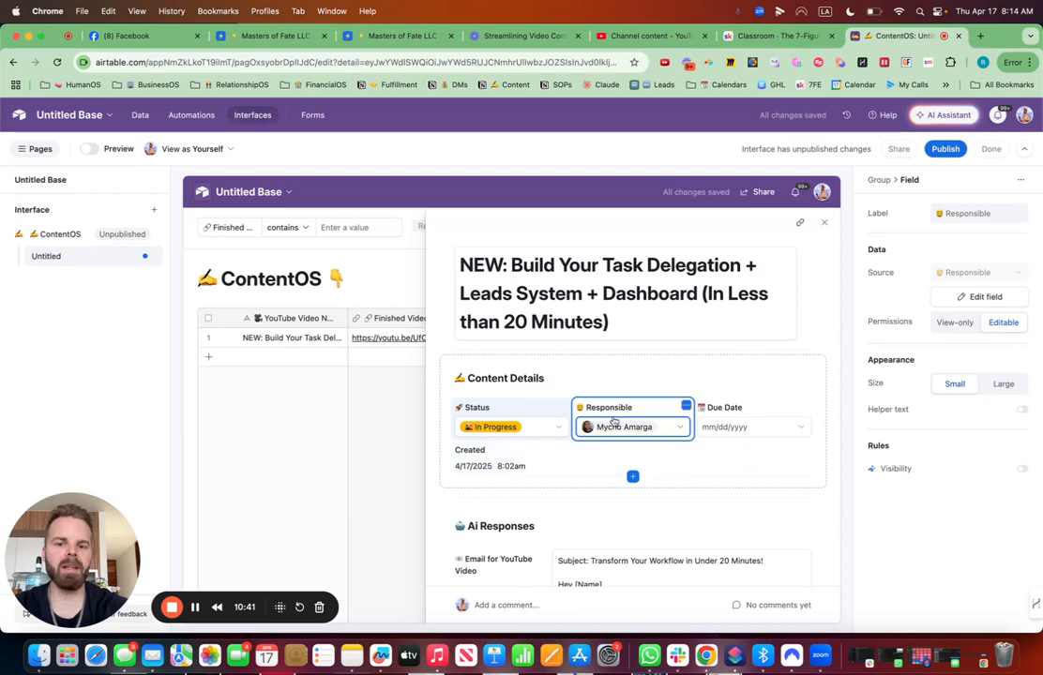
- Close the record detail and unhide the Created, Due Date, Status and Responsible fields in the ContentOS grid
scroll(590, 444, down, 15)
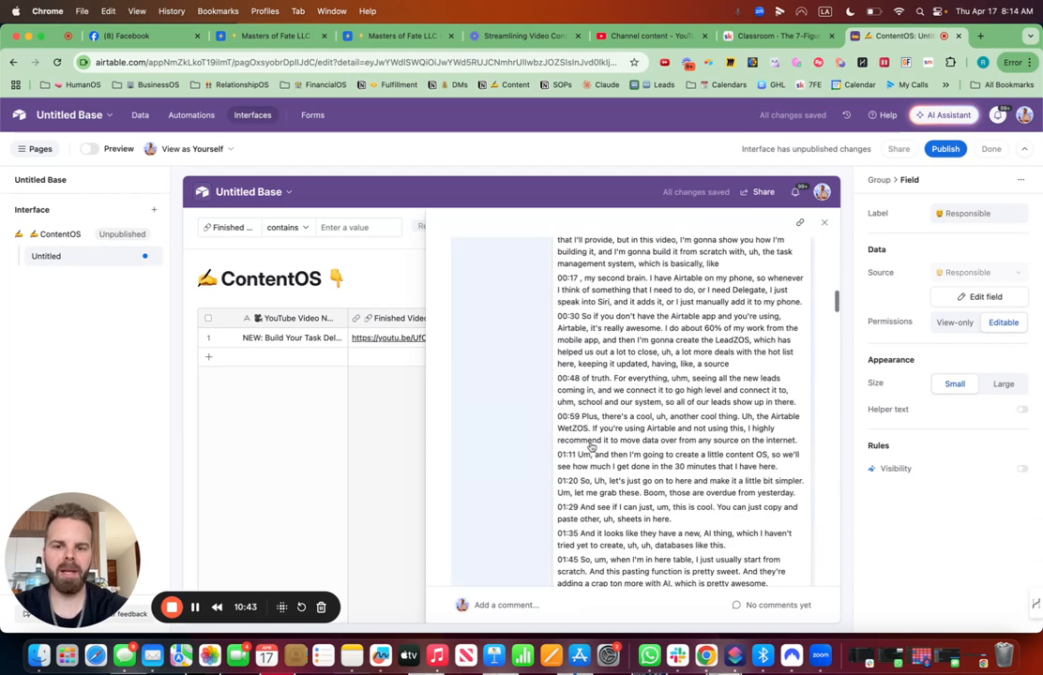
scroll(590, 445, up, 5)
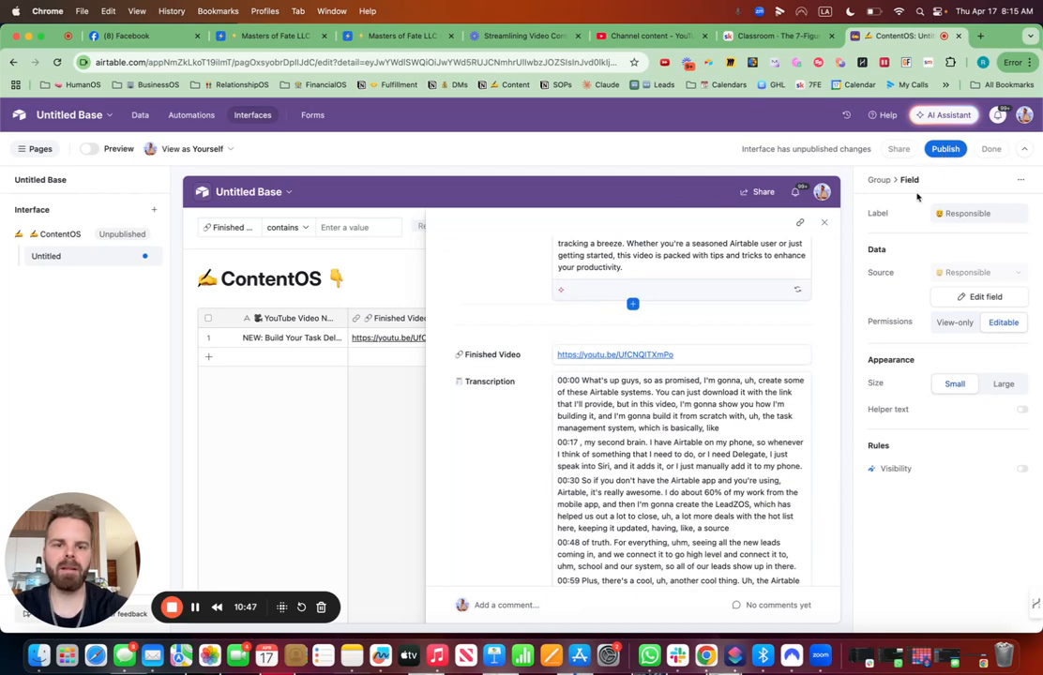
click(720, 217)
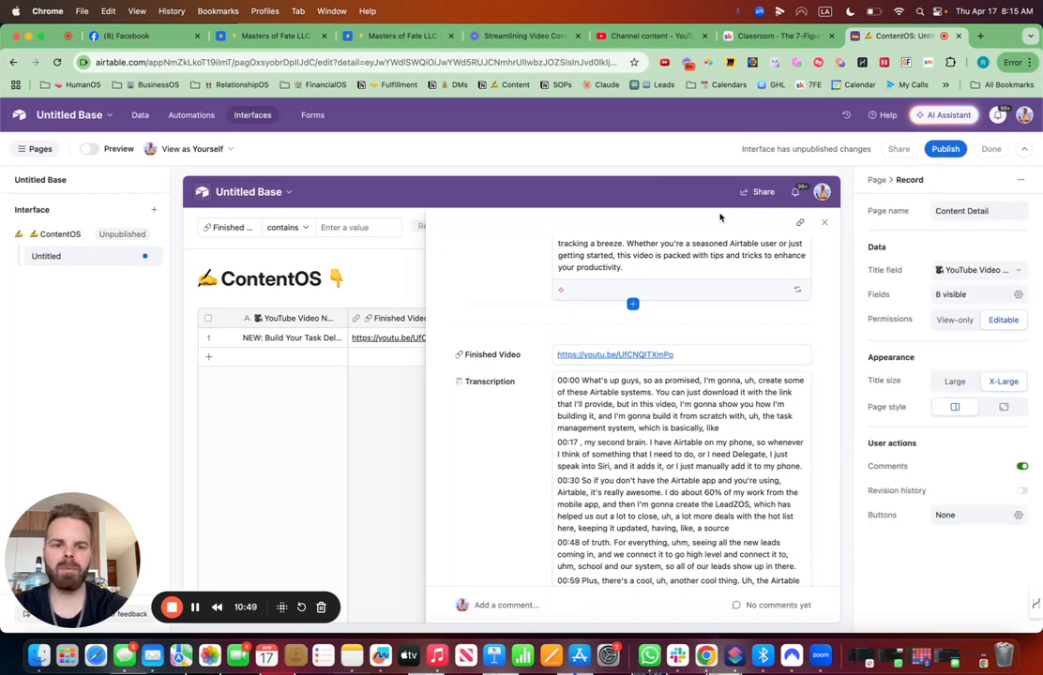
click(825, 220)
click(572, 440)
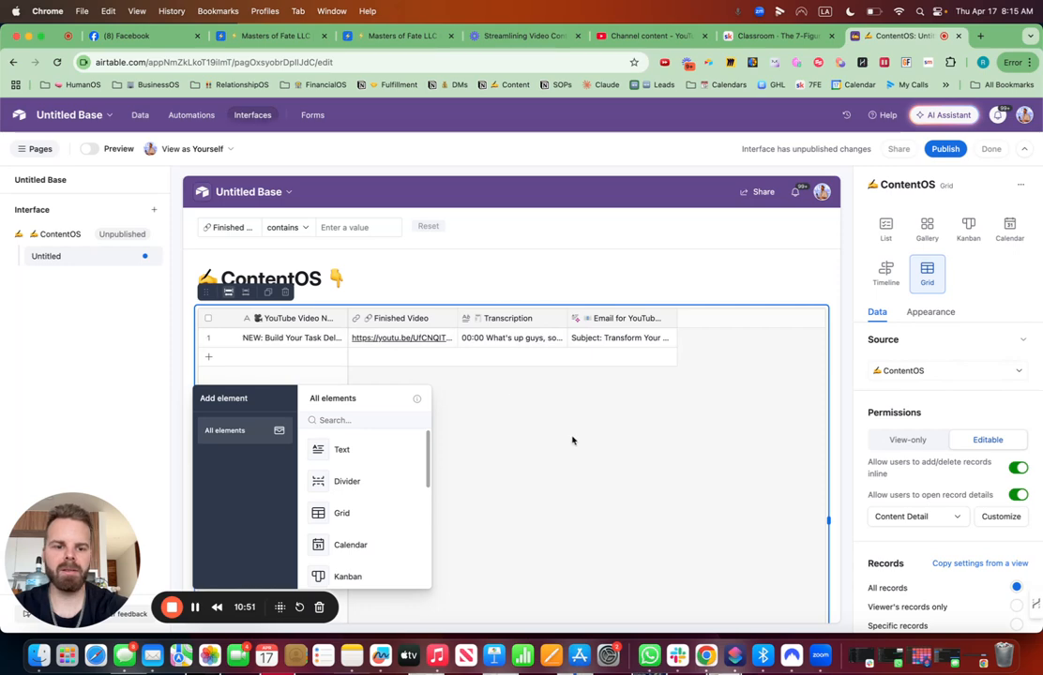
scroll(907, 497, down, 5)
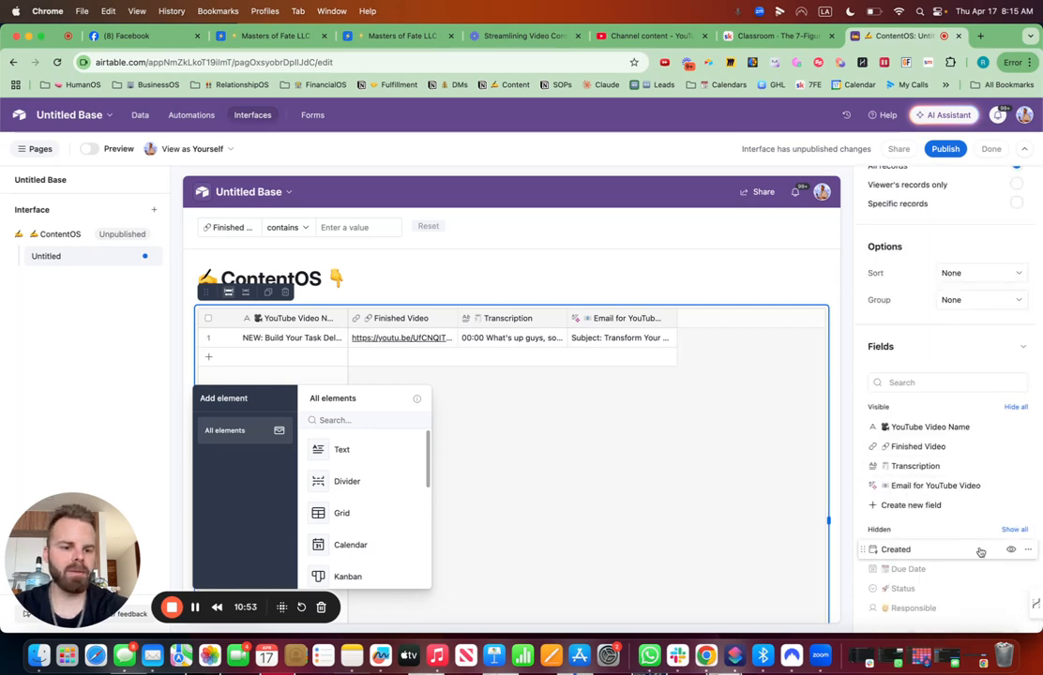
click(1008, 550)
click(1008, 568)
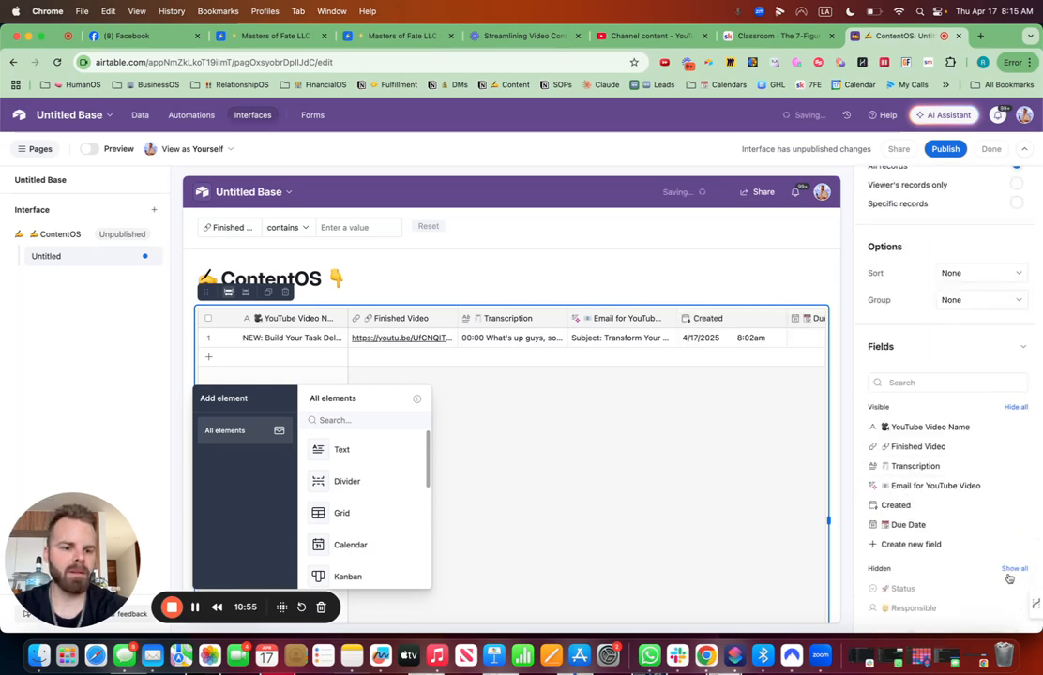
click(1009, 590)
click(1008, 605)
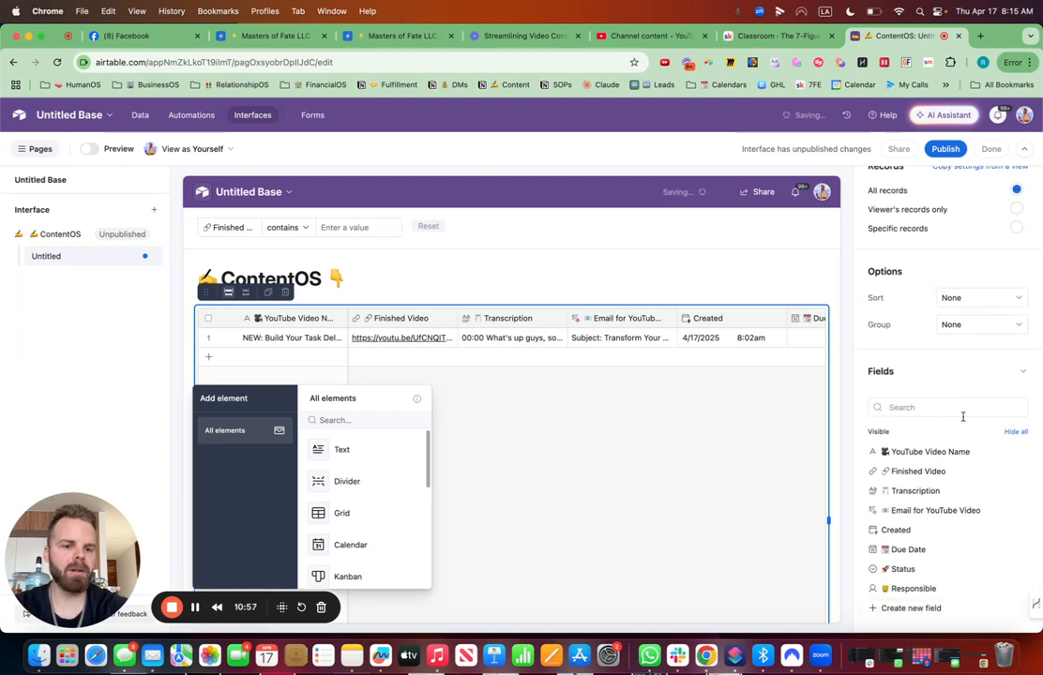
- Group the ContentOS grid's records by Status
click(954, 330)
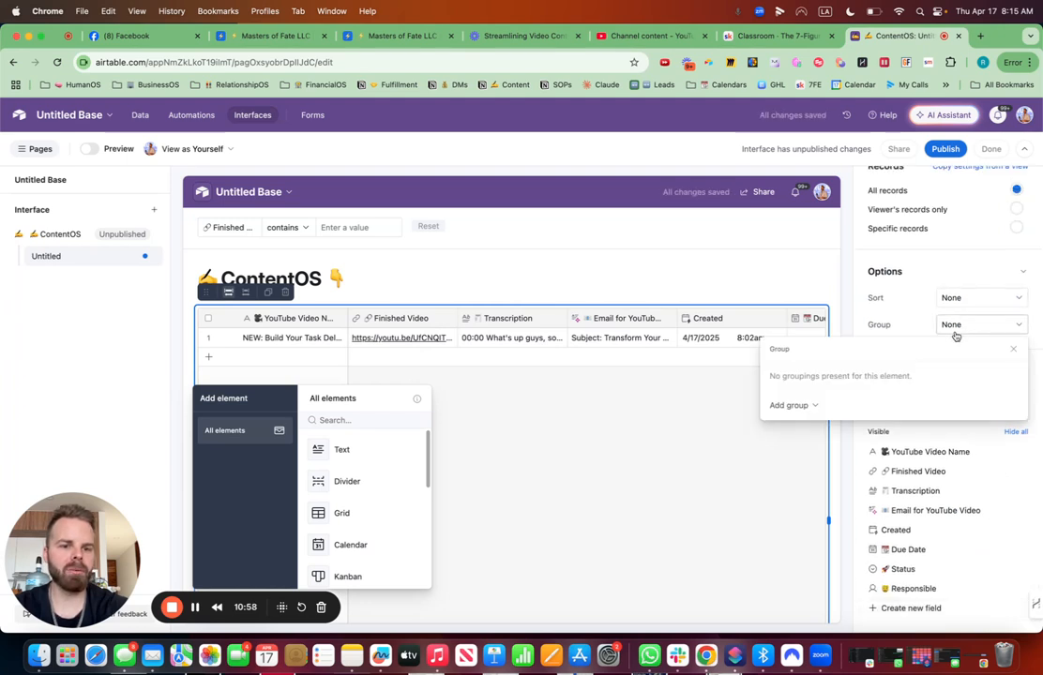
click(790, 405)
text(s)
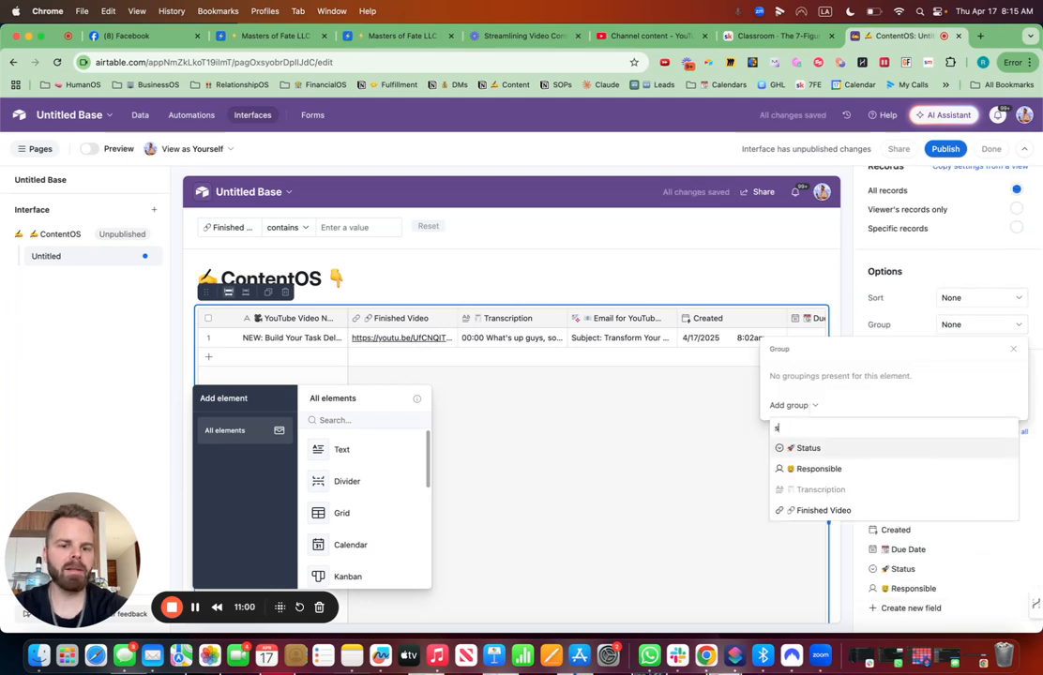
click(806, 448)
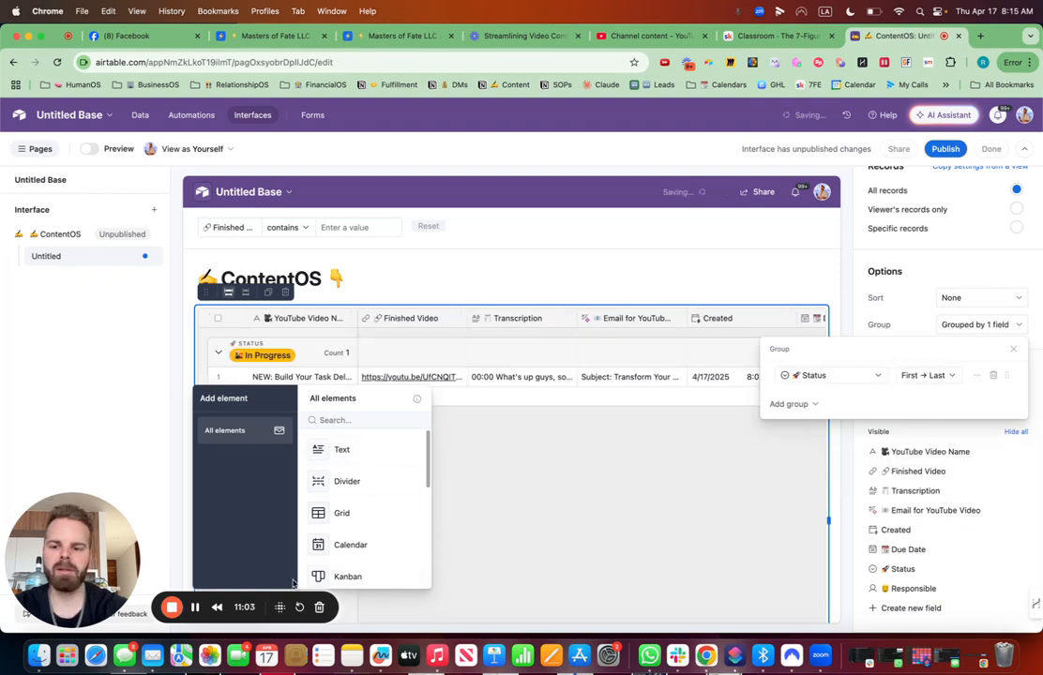
click(574, 511)
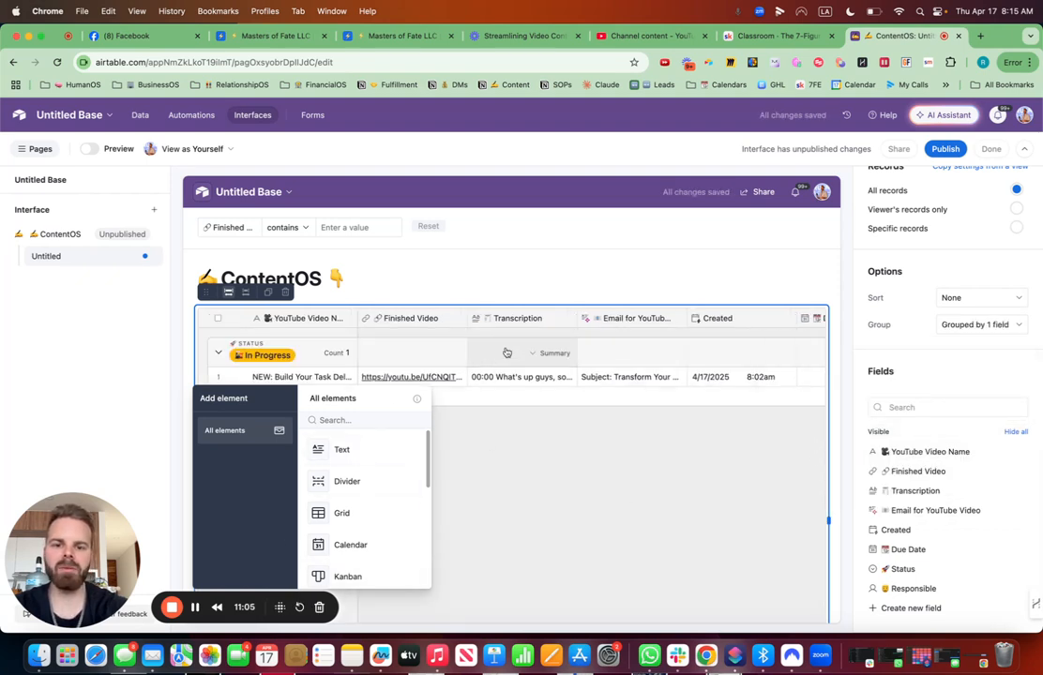
- Connect the filter element at the top of the page to the ContentOS grid
click(430, 233)
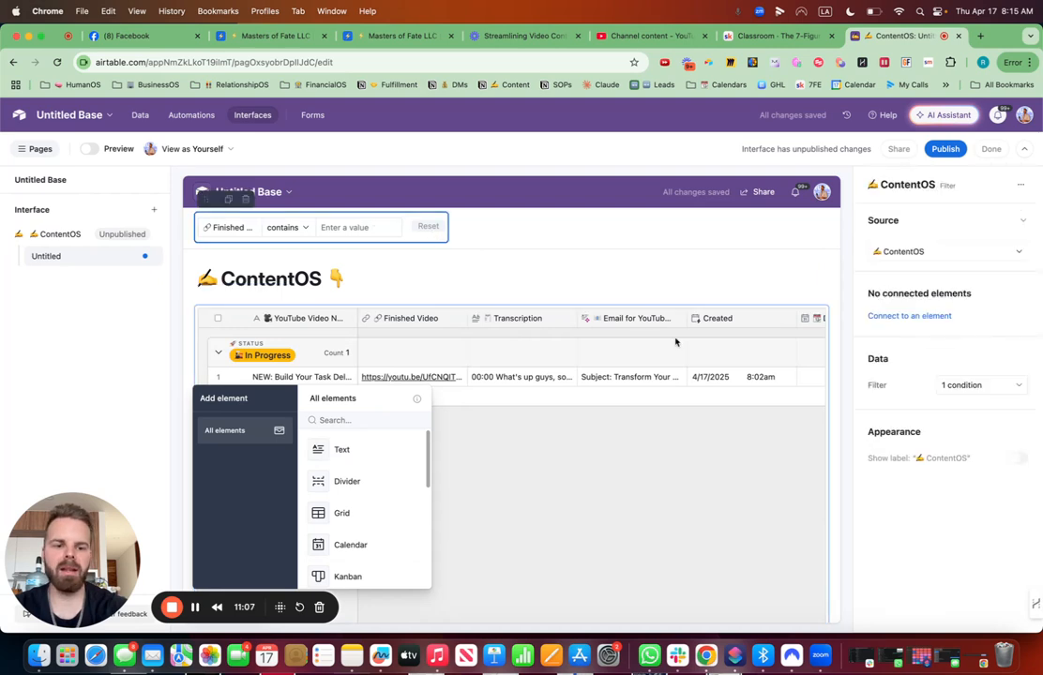
click(926, 317)
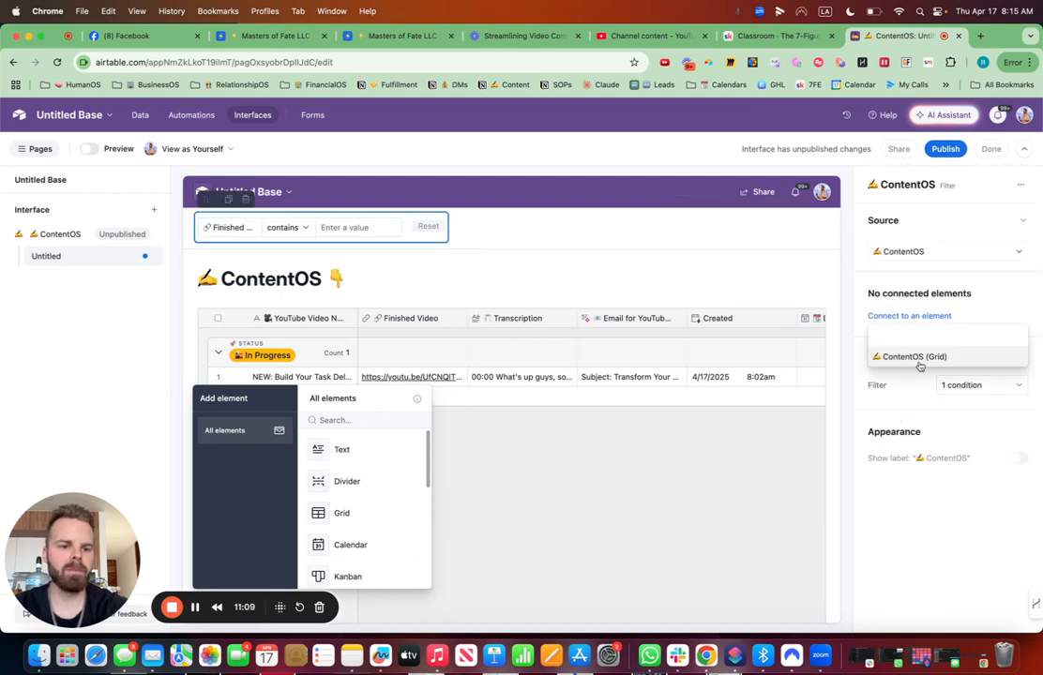
click(919, 364)
- Add Status and YouTube Video Name filter conditions, moving YouTube Video Name to the first position
click(960, 418)
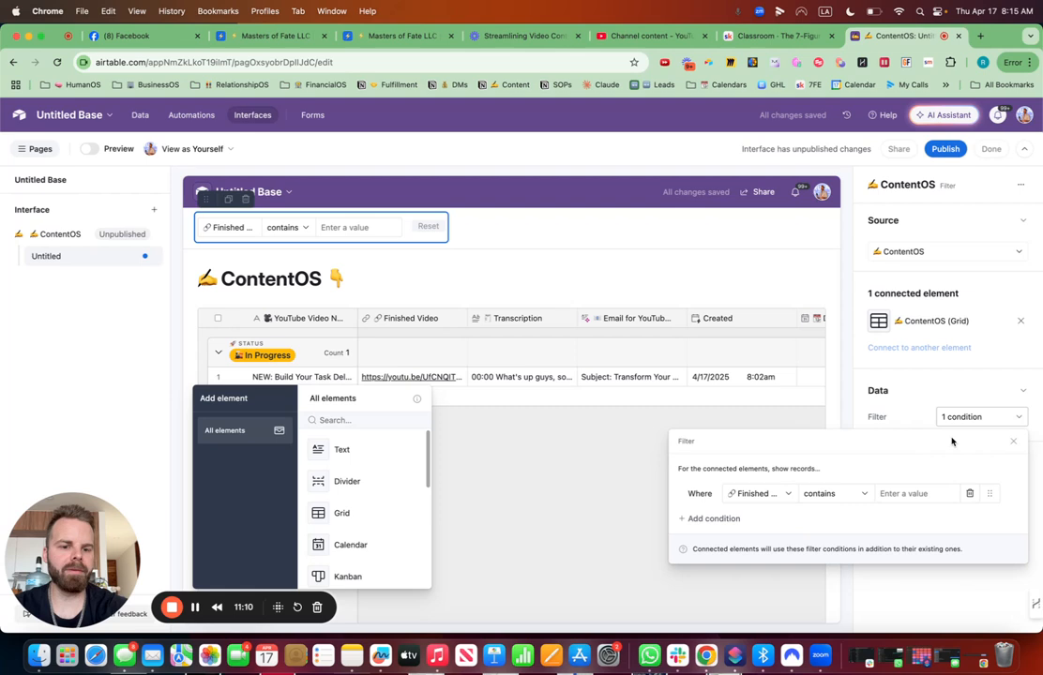
click(745, 518)
click(761, 518)
text(stat)
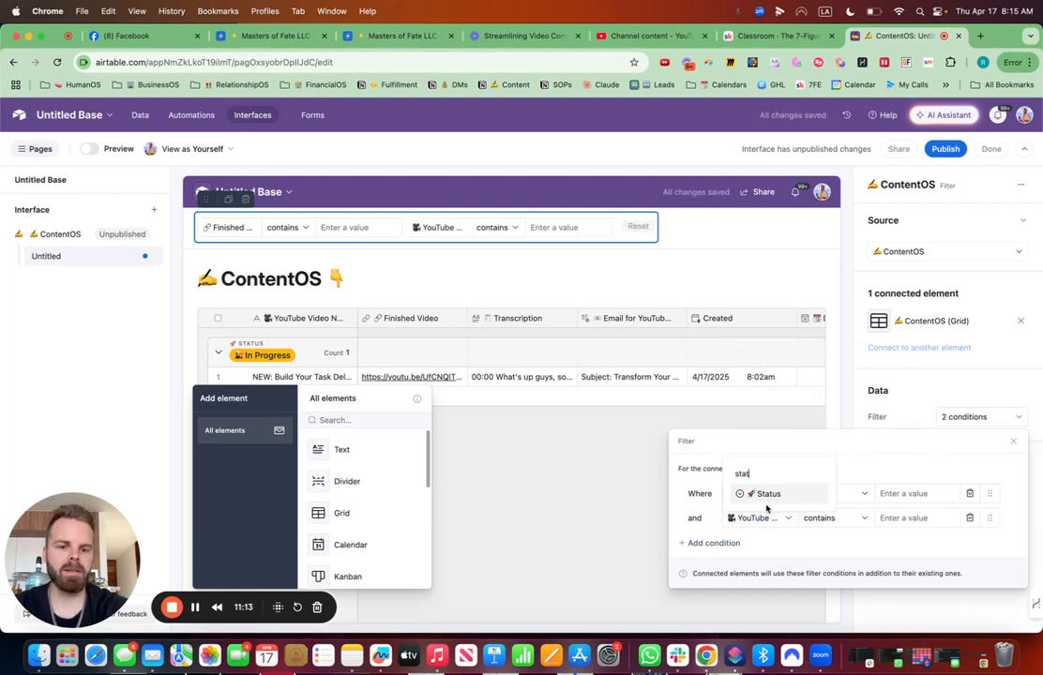
click(766, 497)
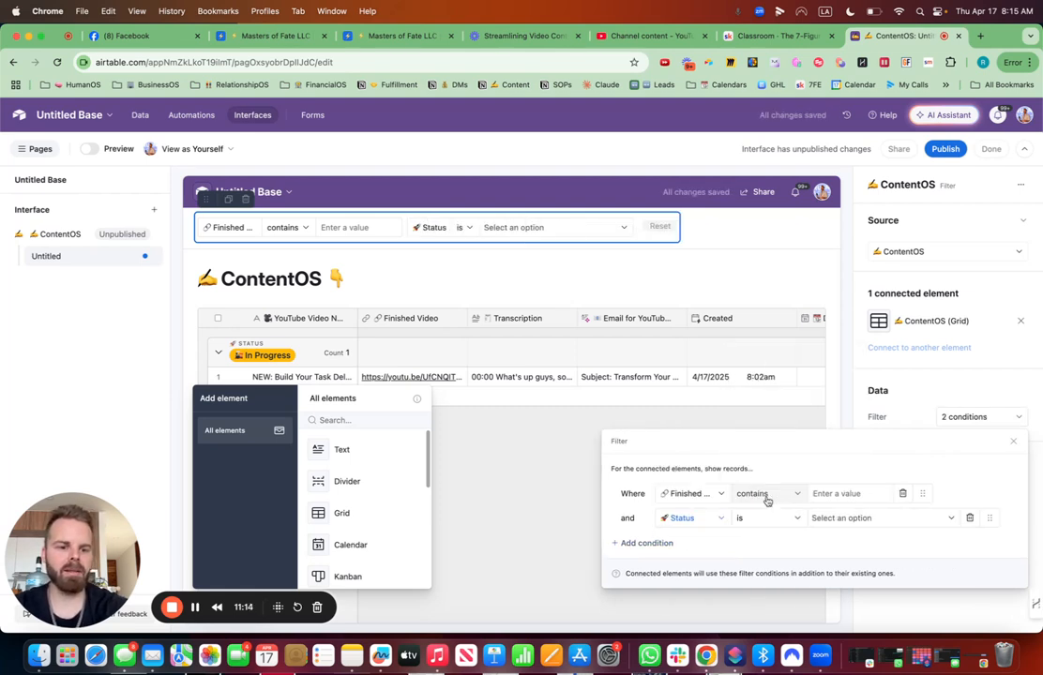
click(663, 544)
click(719, 541)
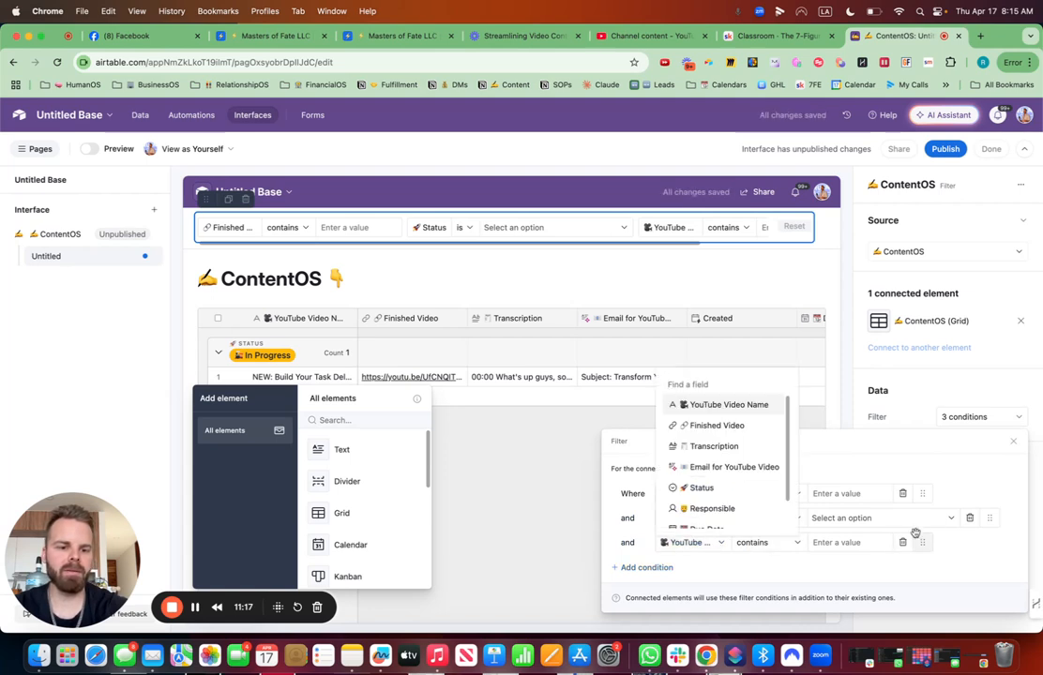
drag(923, 541, 919, 496)
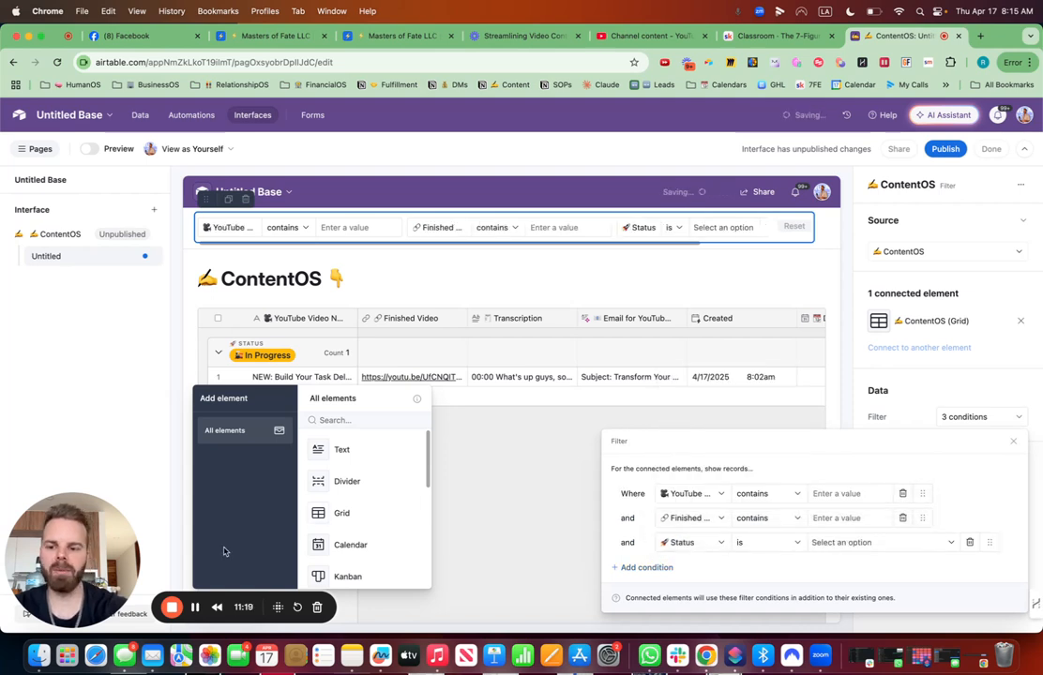
click(552, 447)
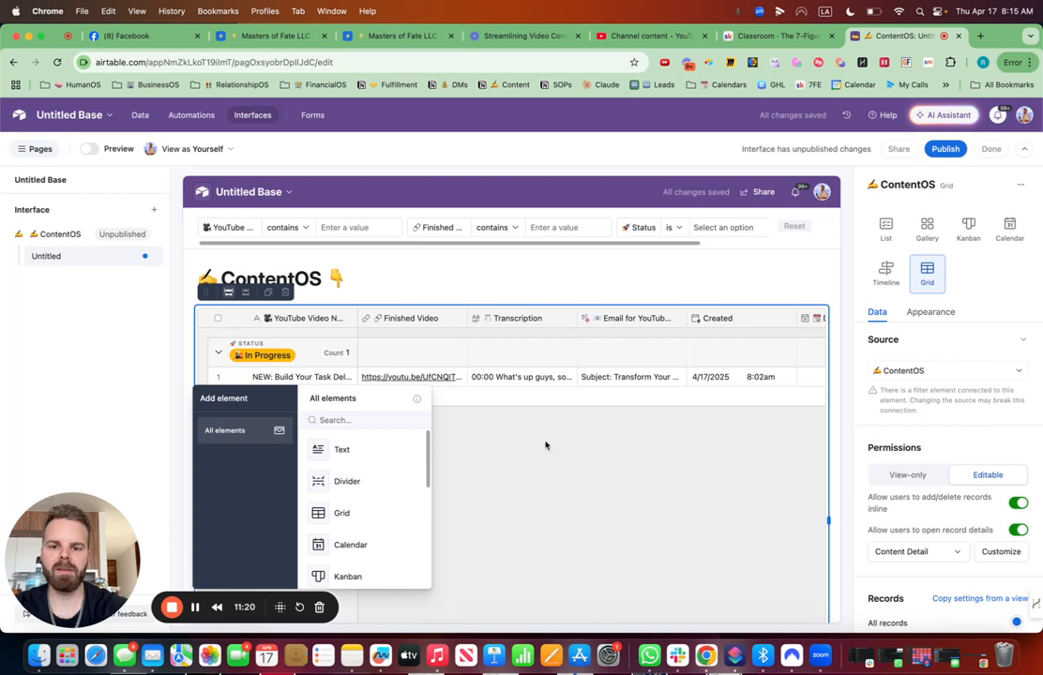
- Rename the untitled interface page to "✍️ AI ContentOS", adding the writing-hand emoji
click(149, 258)
click(158, 286)
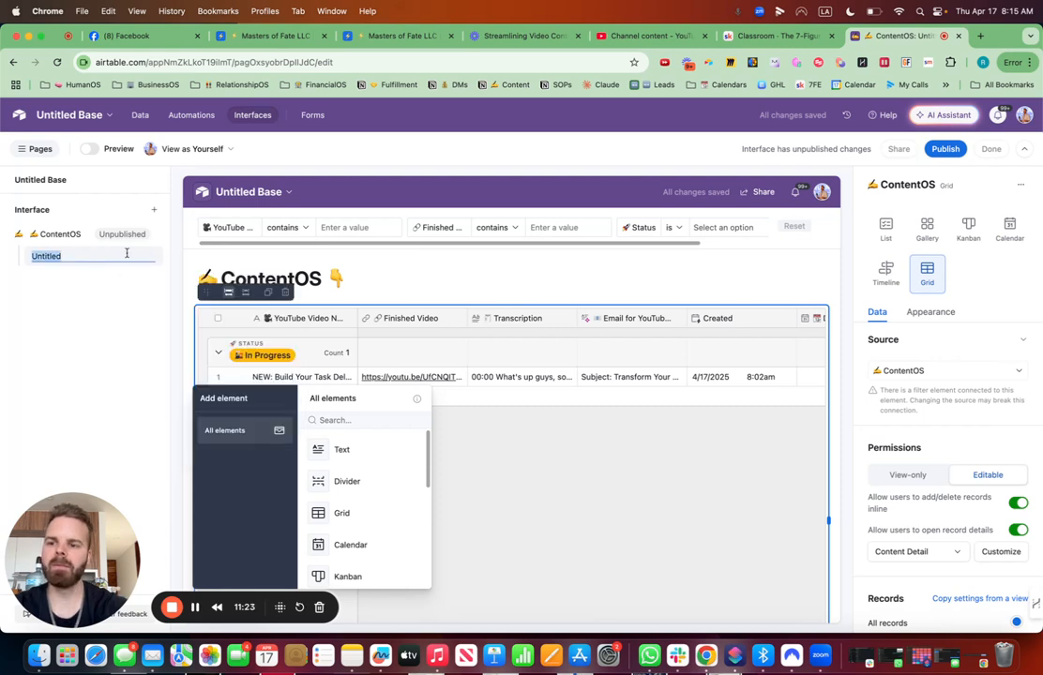
key(super+a)
key(ctrl+super+space)
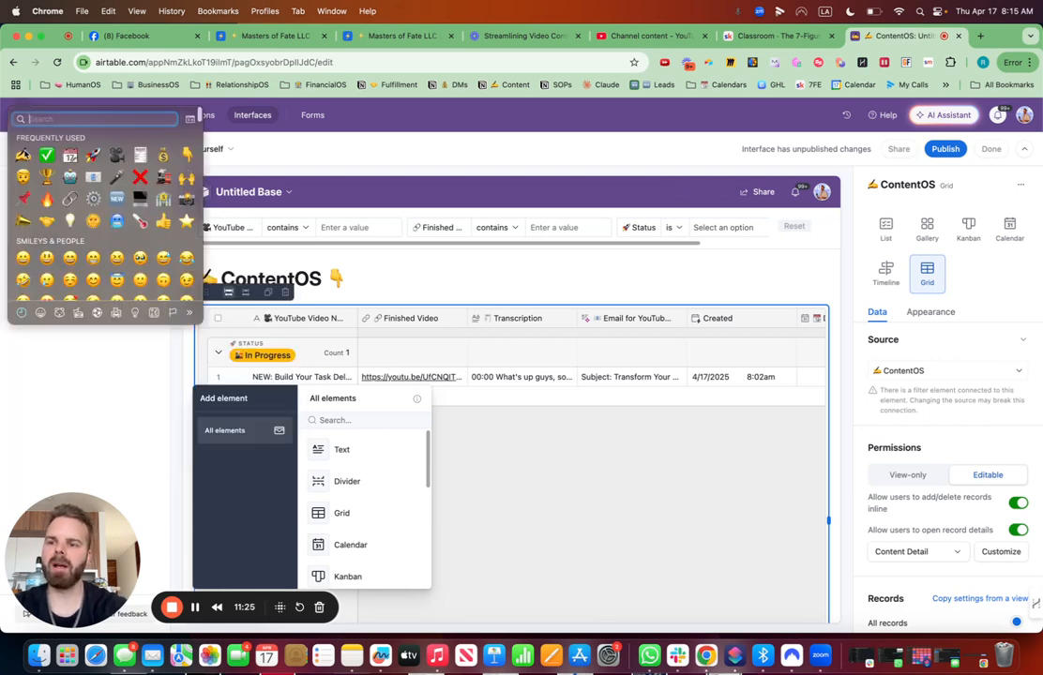
click(27, 155)
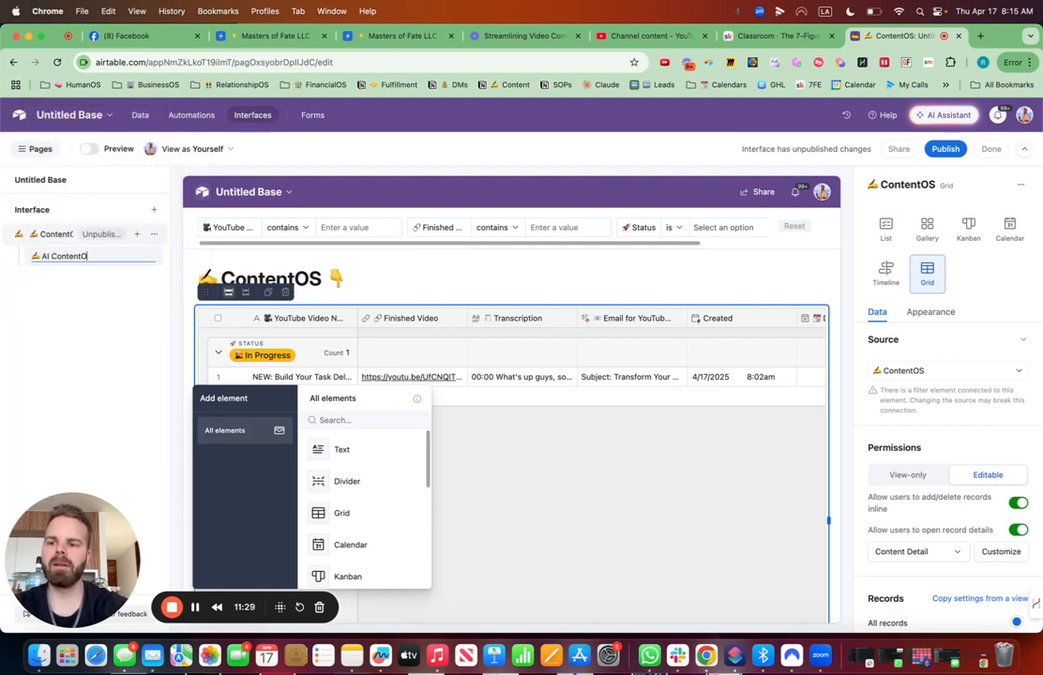
- Edit the page heading to read "✍️ AI ContentOS 👇" by inserting AI before ContentOS
double_click(225, 278)
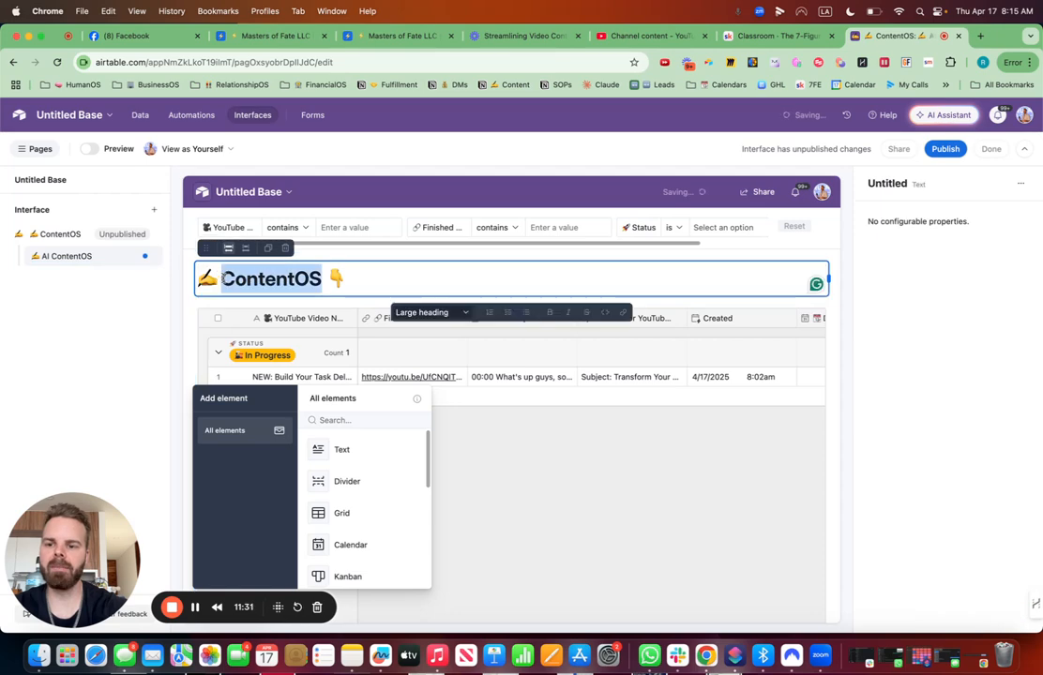
click(223, 279)
text(AI)
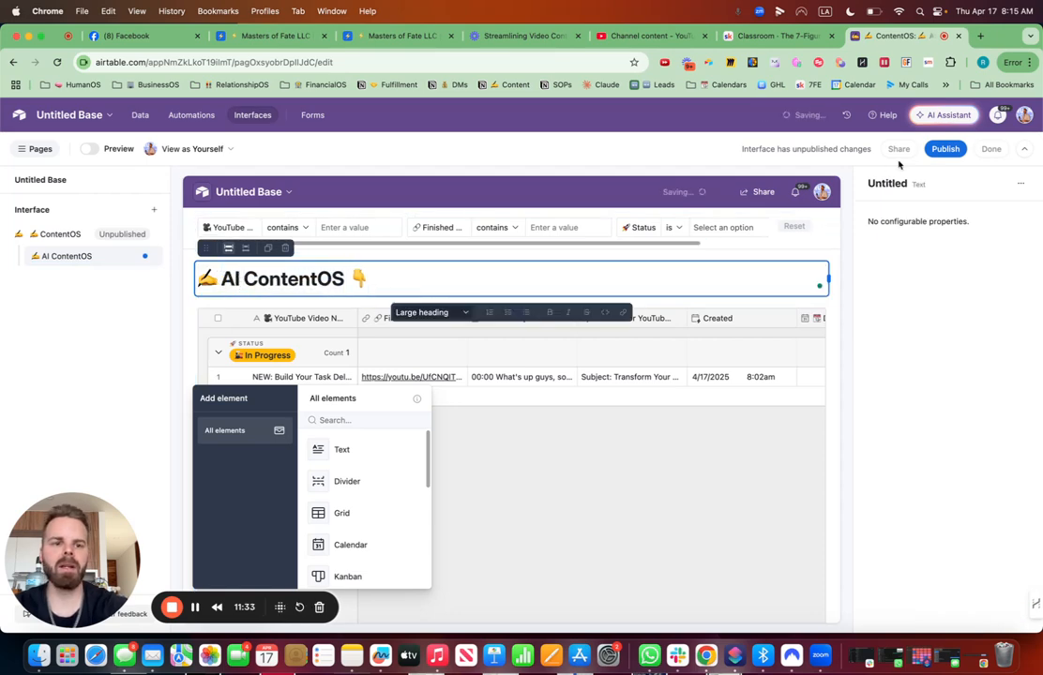
- Publish the ContentOS interface and dismiss the invitation to share it with users
click(945, 148)
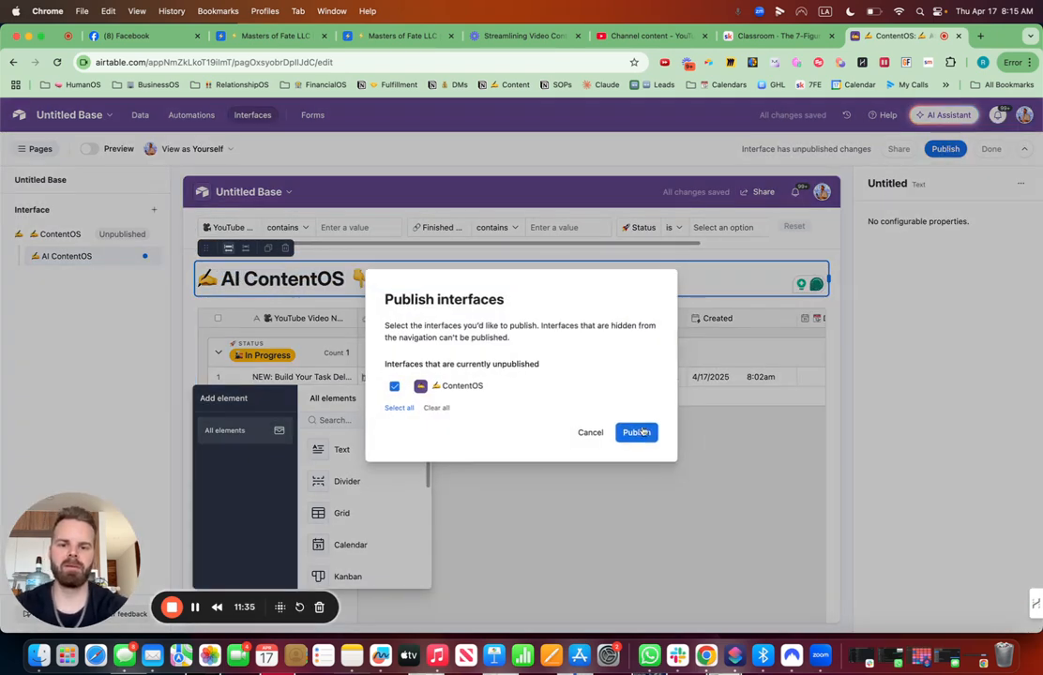
click(642, 432)
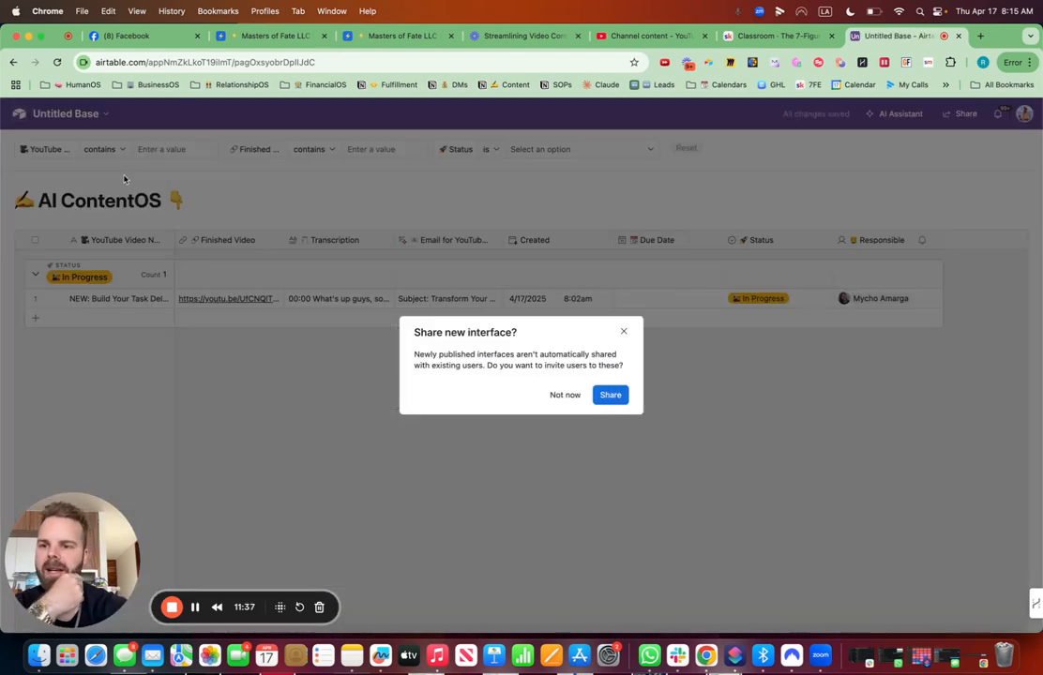
click(245, 209)
- Open the video record's details in the published interface, set its Status to Done, and close it
click(59, 301)
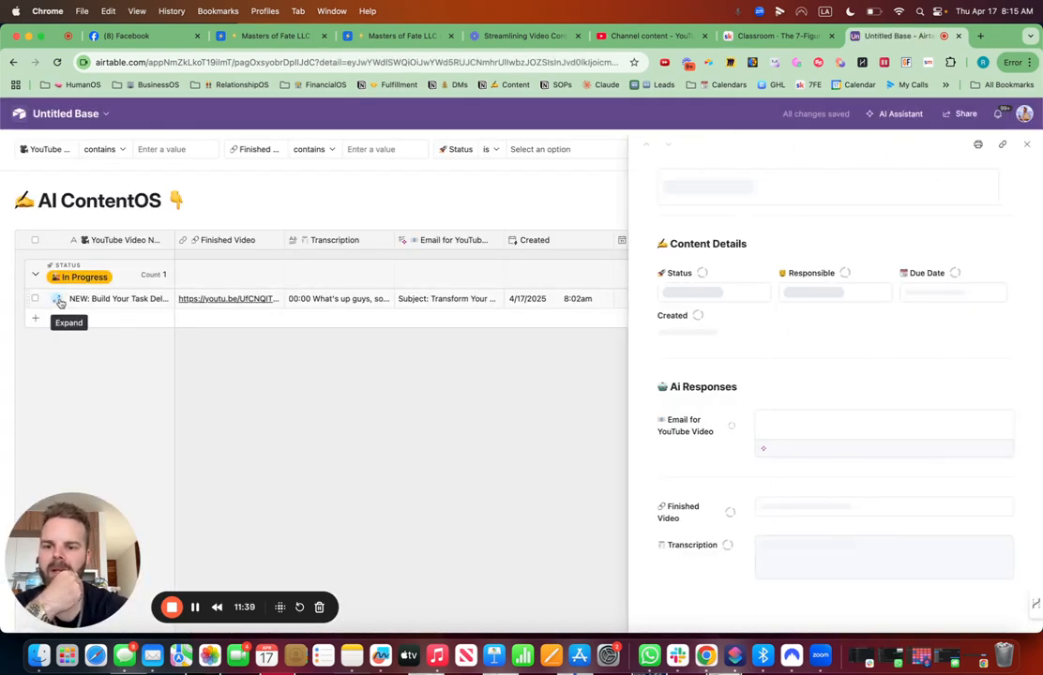
scroll(825, 404, down, 5)
scroll(845, 451, down, 8)
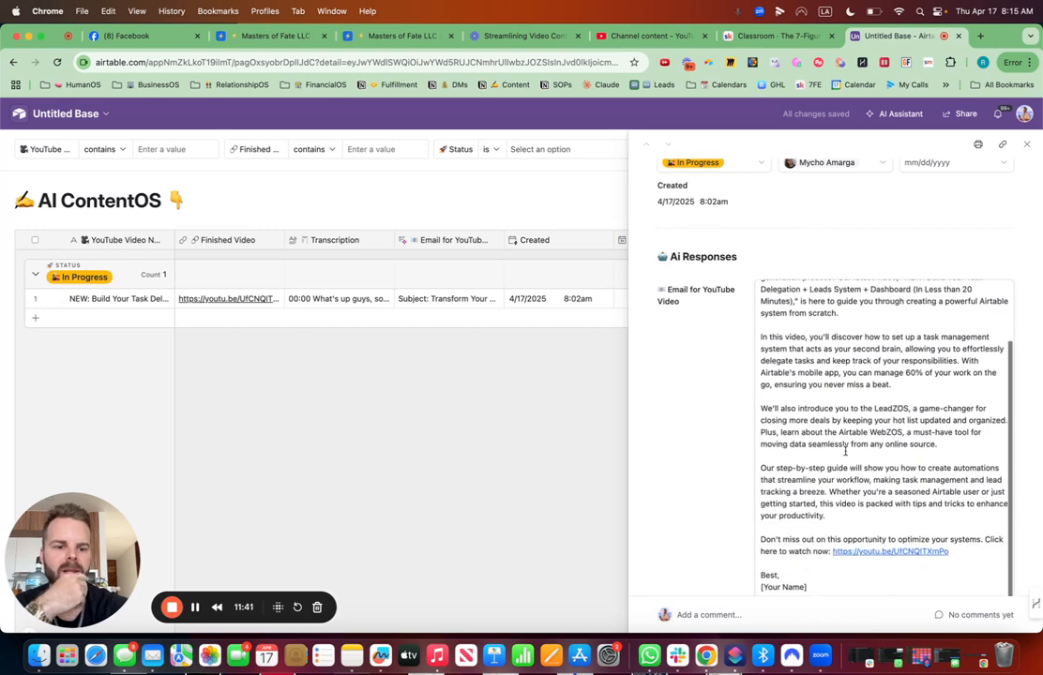
scroll(855, 419, up, 10)
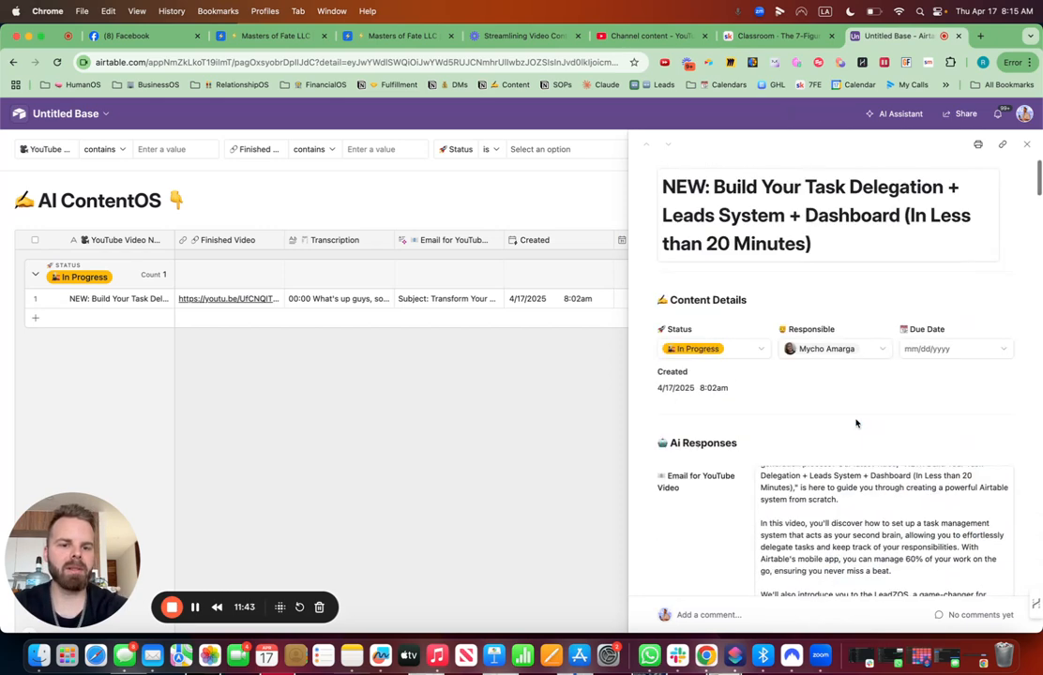
click(719, 349)
click(687, 468)
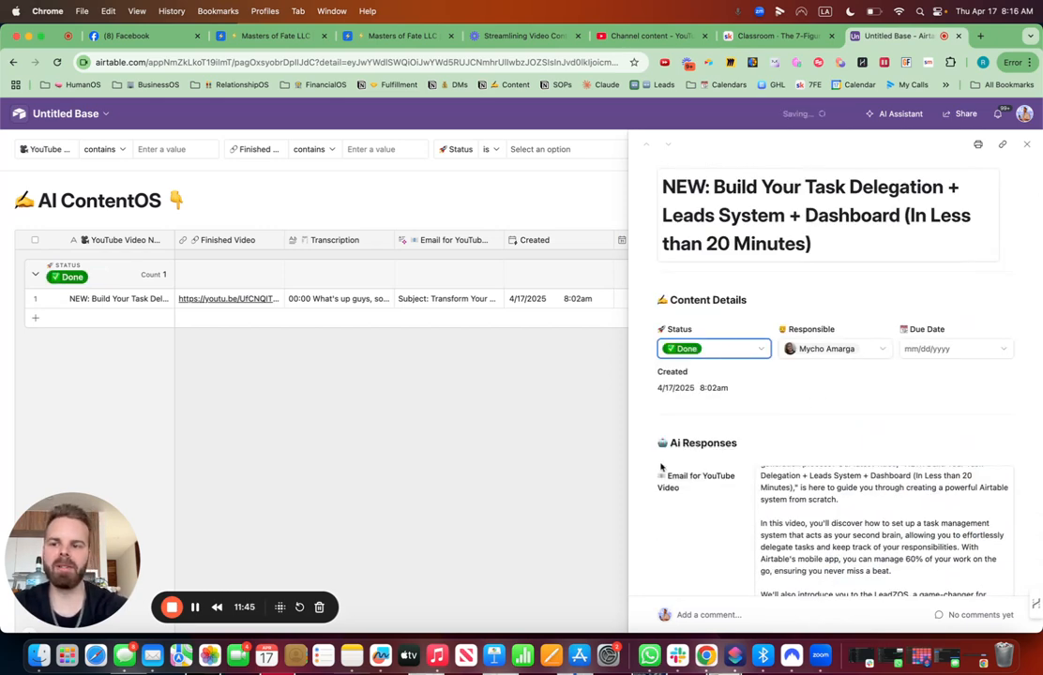
click(420, 423)
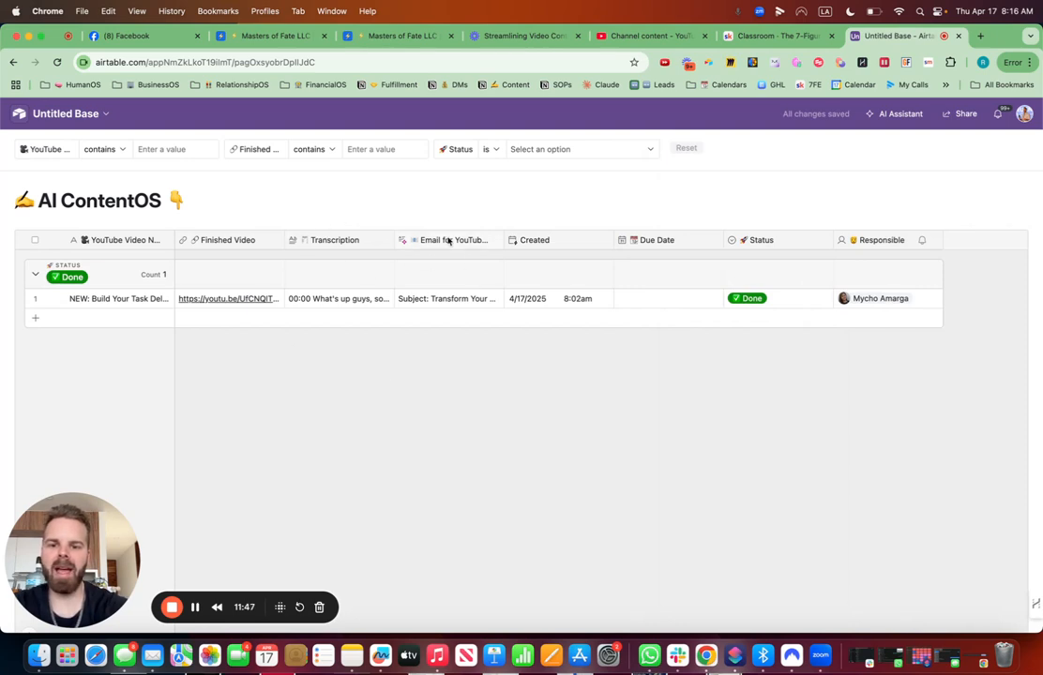
- Set the video record's Due Date to 4/17/2025 in the grid
double_click(649, 306)
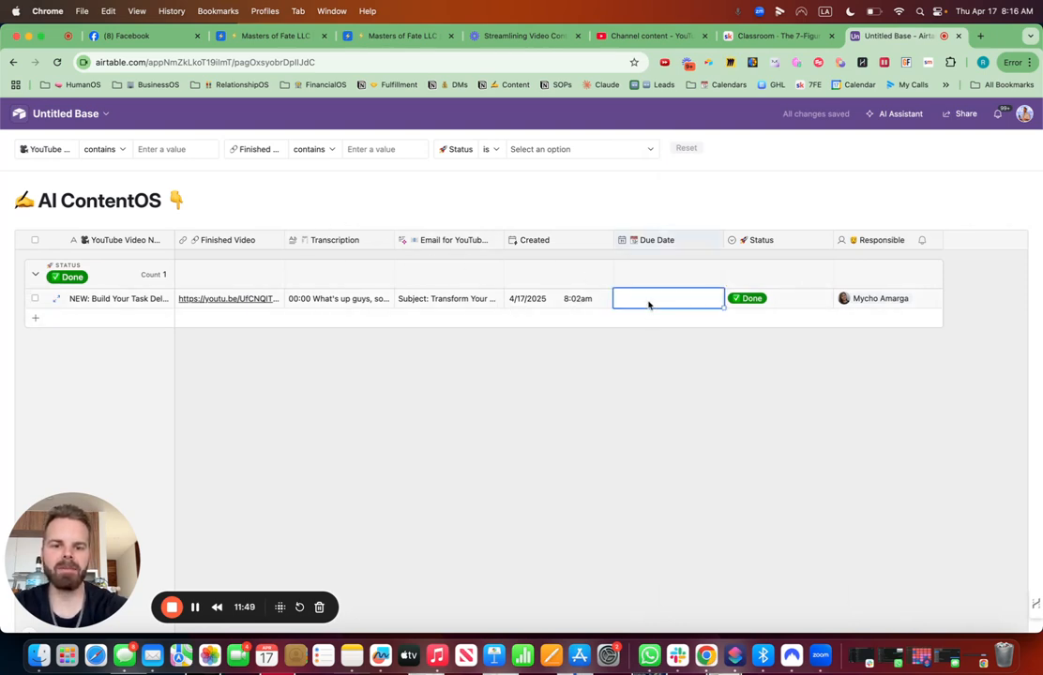
click(710, 392)
click(644, 401)
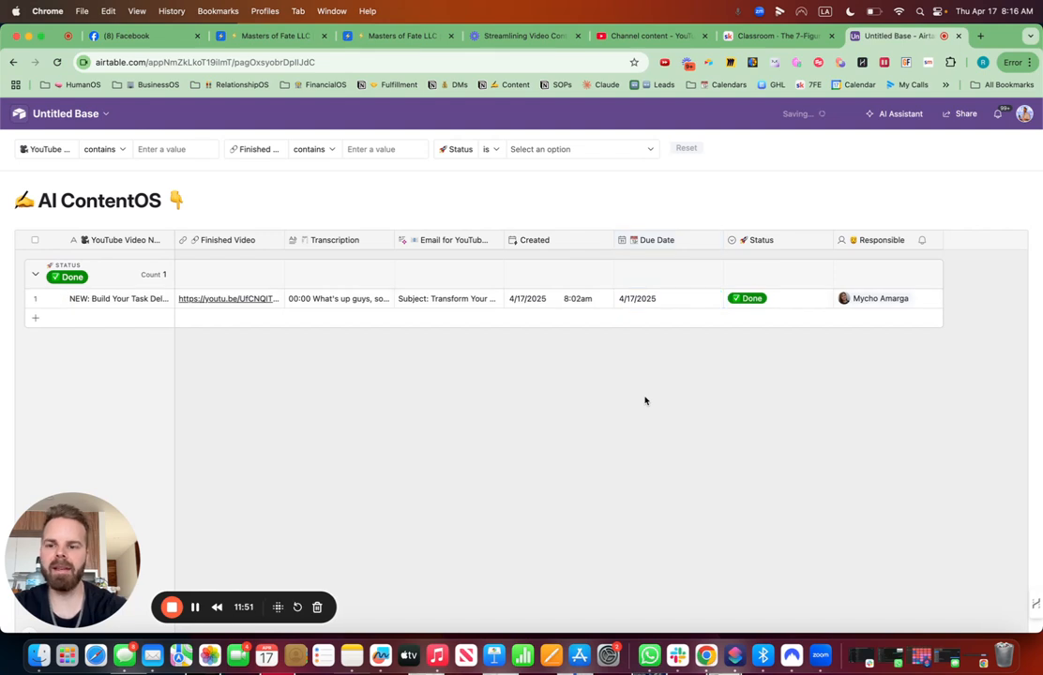